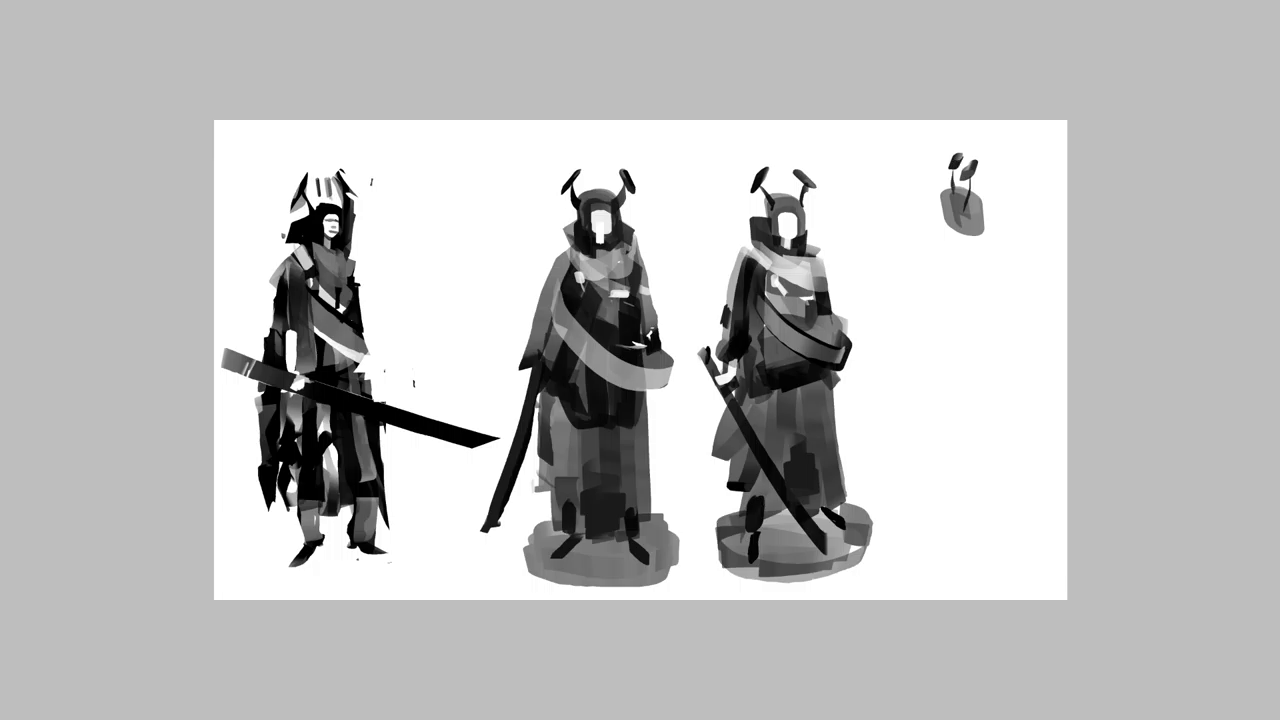
Block in the fourth figure as a turned view in grey tones, with hood, layered cloak, sword, foot and round base.
{"action": "mouse_move", "coordinate": [950, 204]}
{"action": "left_mouse_down"}
{"action": "mouse_move", "coordinate": [933, 248]}
{"action": "mouse_move", "coordinate": [958, 254]}
{"action": "left_mouse_up"}
{"action": "mouse_move", "coordinate": [958, 216]}
{"action": "left_mouse_down"}
{"action": "mouse_move", "coordinate": [968, 256]}
{"action": "mouse_move", "coordinate": [948, 264]}
{"action": "left_mouse_up"}
{"action": "left_click_drag", "start_coordinate": [945, 231], "coordinate": [916, 234]}
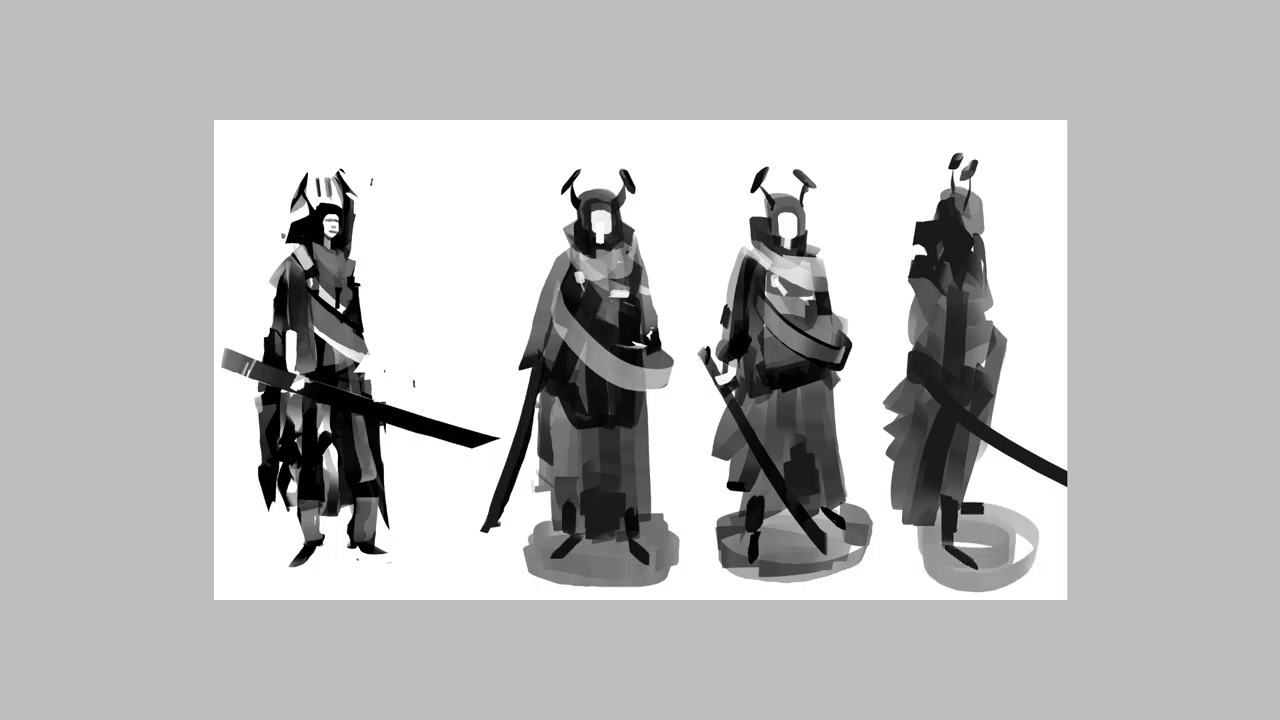
{"action": "key", "text": "alt"}
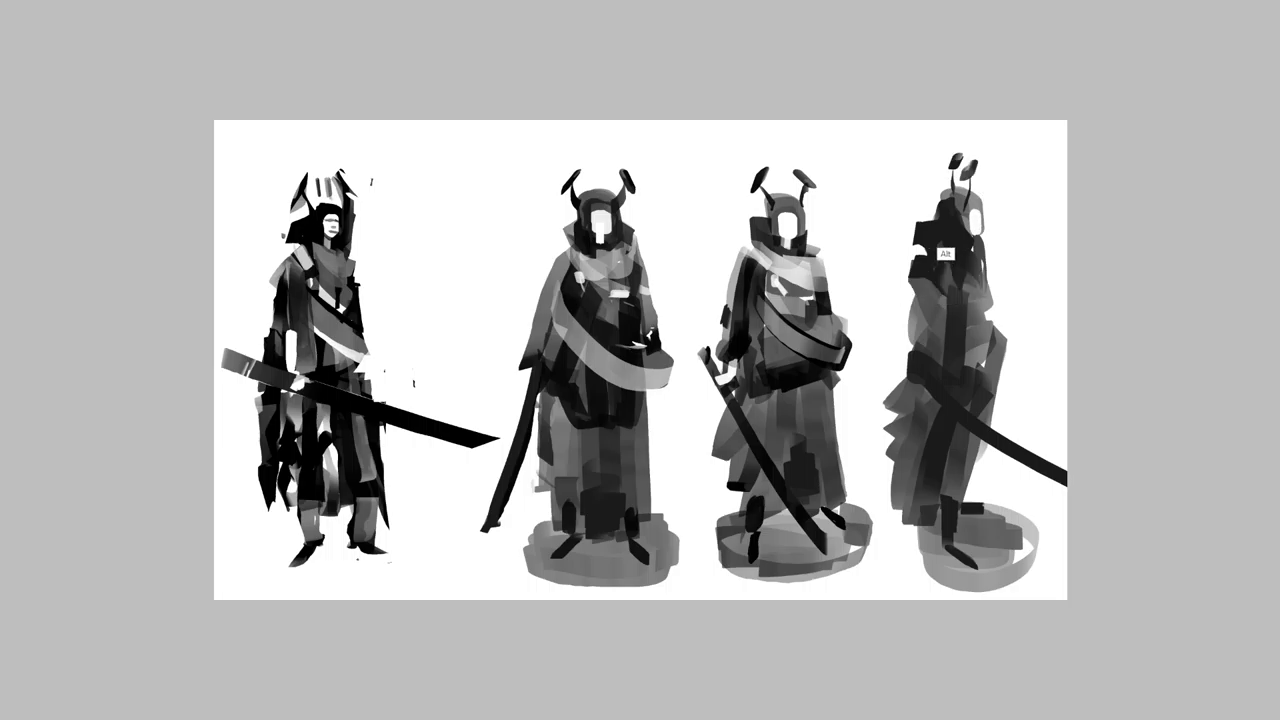
{"action": "key", "text": "alt"}
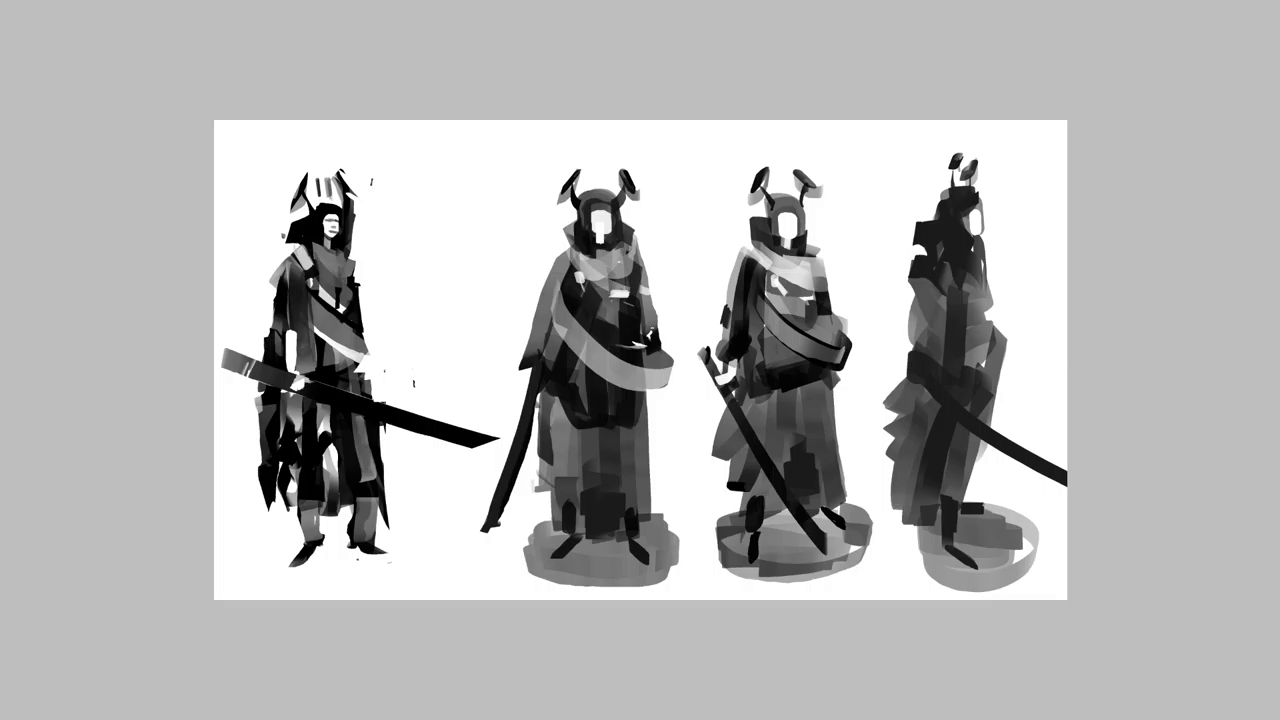
Paint a light band across the fourth figure's shoulders and a dark arm behind its back, down to the sword hilt.
{"action": "left_click_drag", "start_coordinate": [910, 266], "coordinate": [986, 260]}
{"action": "key", "text": "alt"}
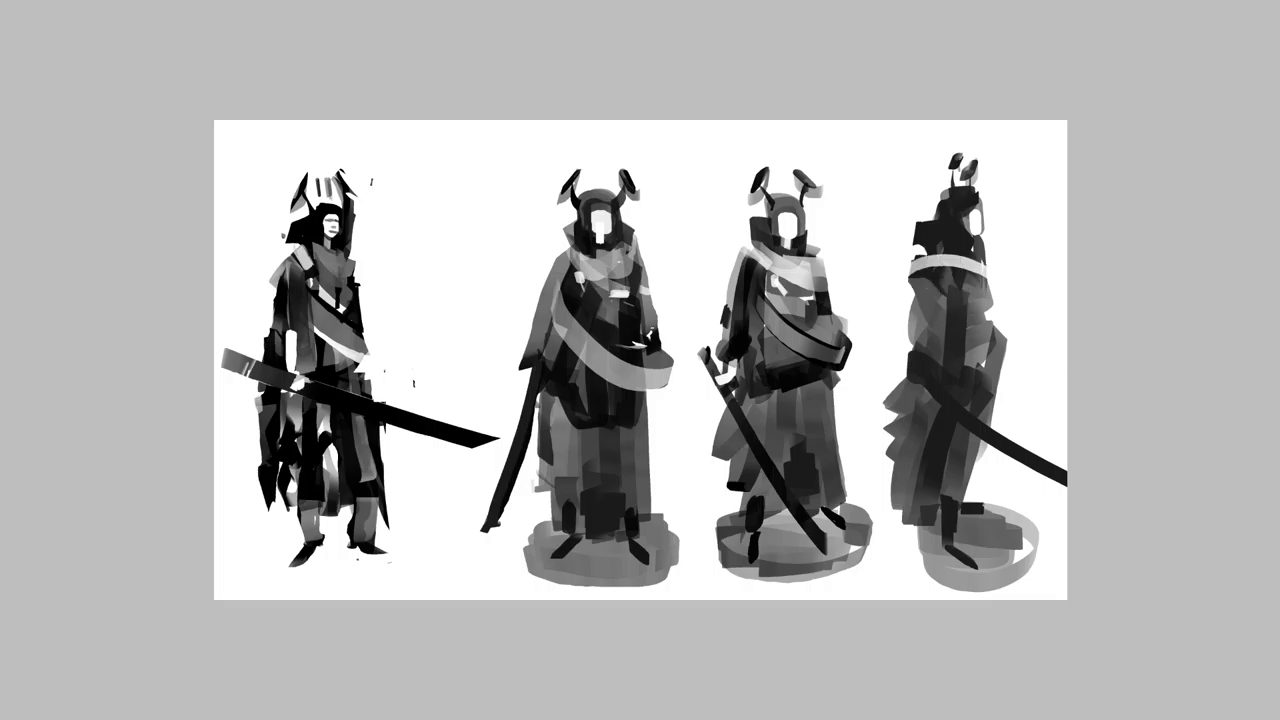
{"action": "left_click_drag", "start_coordinate": [908, 294], "coordinate": [890, 372]}
{"action": "left_click_drag", "start_coordinate": [900, 310], "coordinate": [888, 368]}
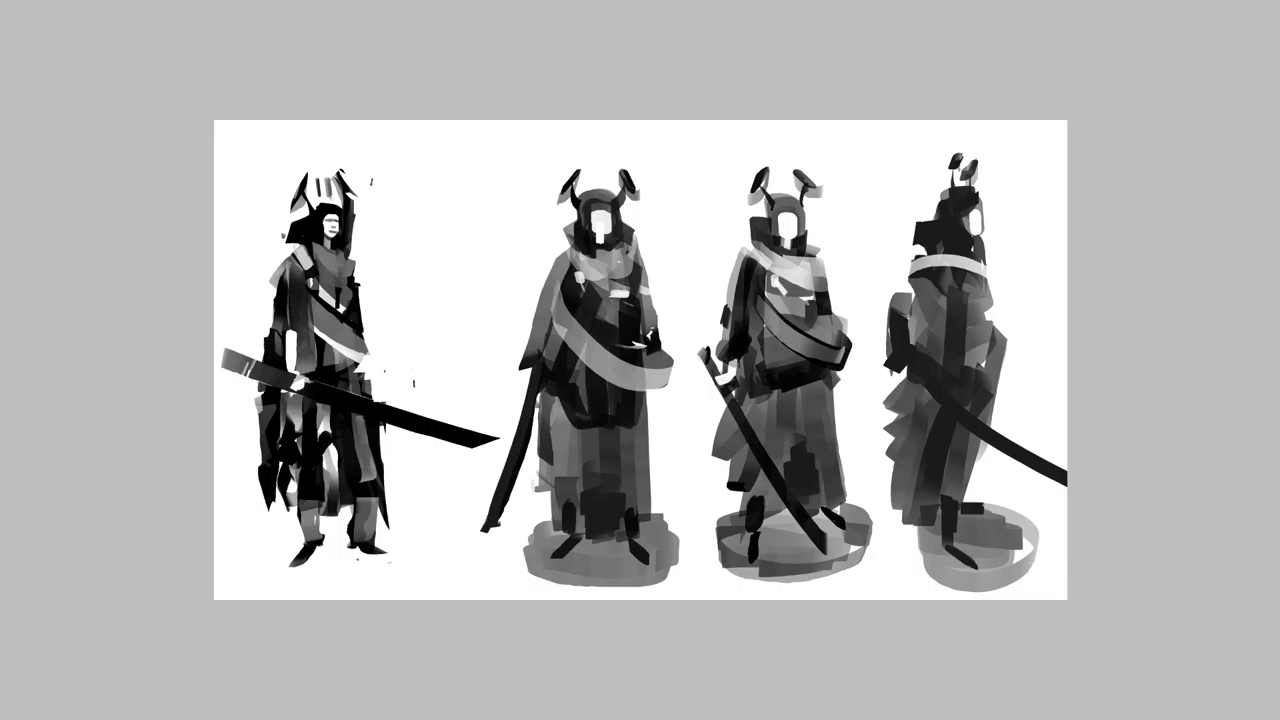
Bring back the hidden panels, menus and tools around the canvas.
{"action": "key", "text": "shift+Tab"}
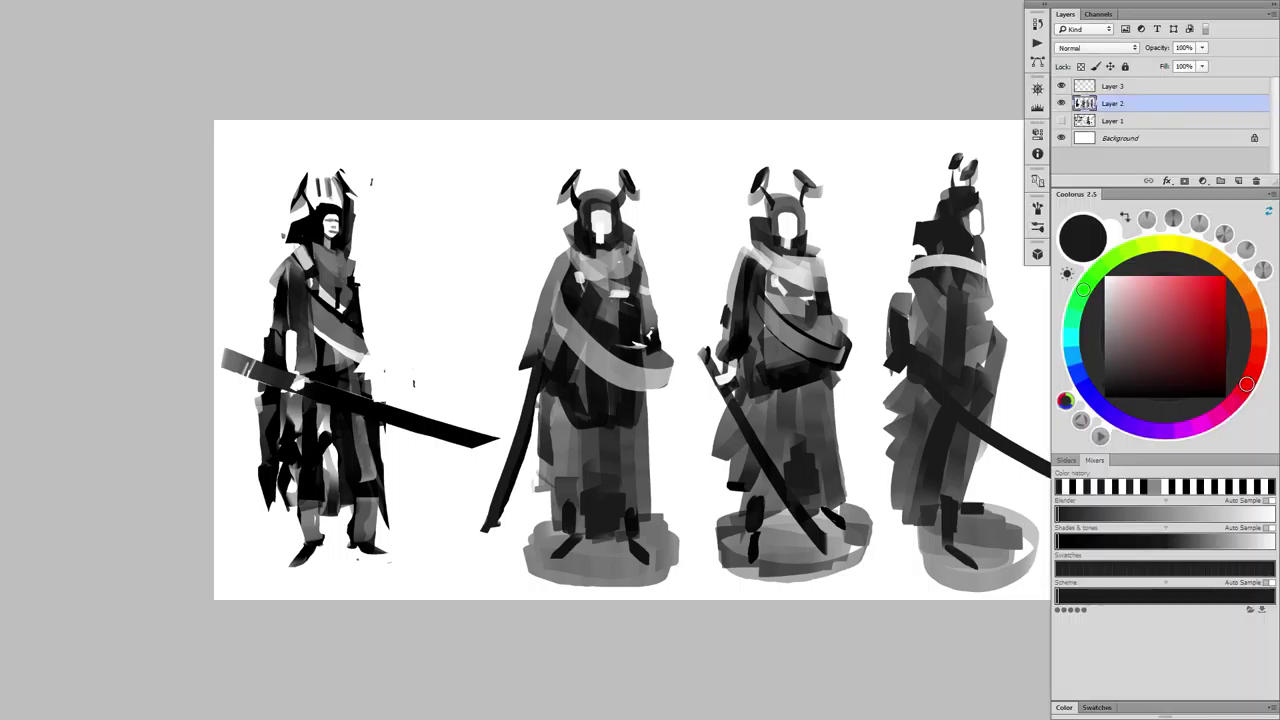
{"action": "key", "text": "f"}
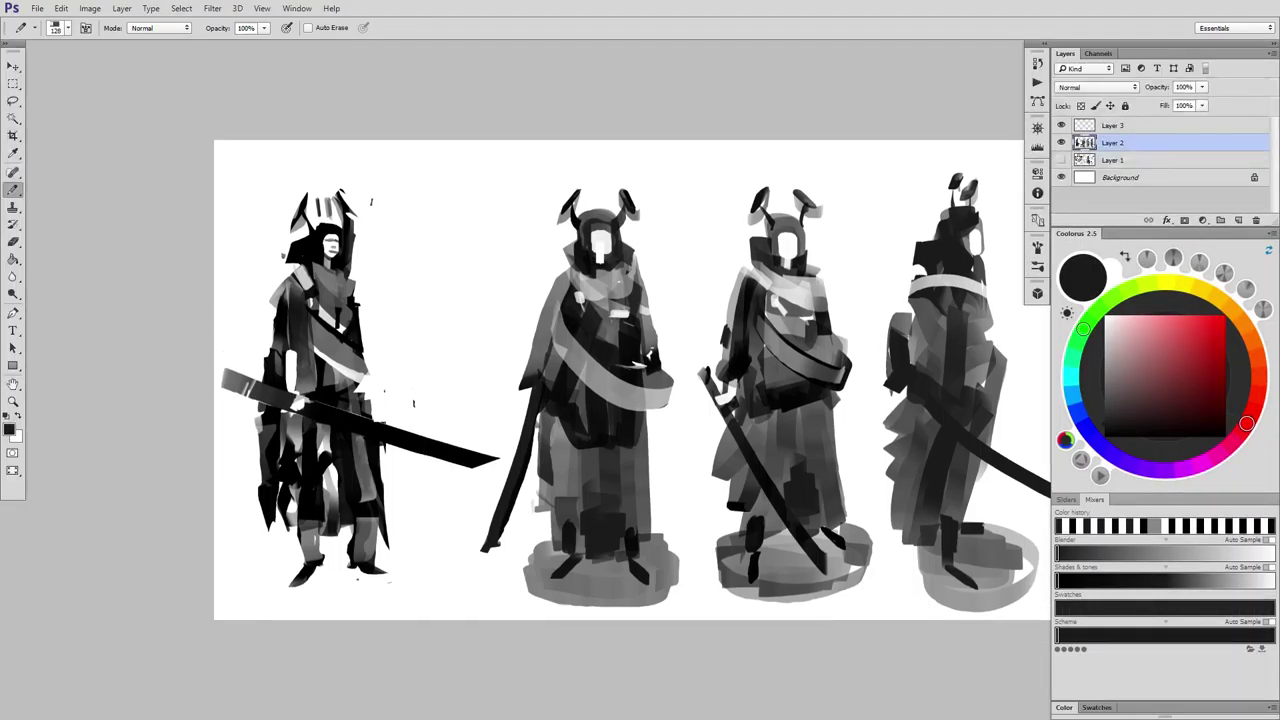
{"action": "key", "text": "v"}
{"action": "mouse_move", "coordinate": [810, 325]}
{"action": "left_mouse_down"}
{"action": "mouse_move", "coordinate": [540, 325]}
{"action": "mouse_move", "coordinate": [586, 335]}
{"action": "left_mouse_up"}
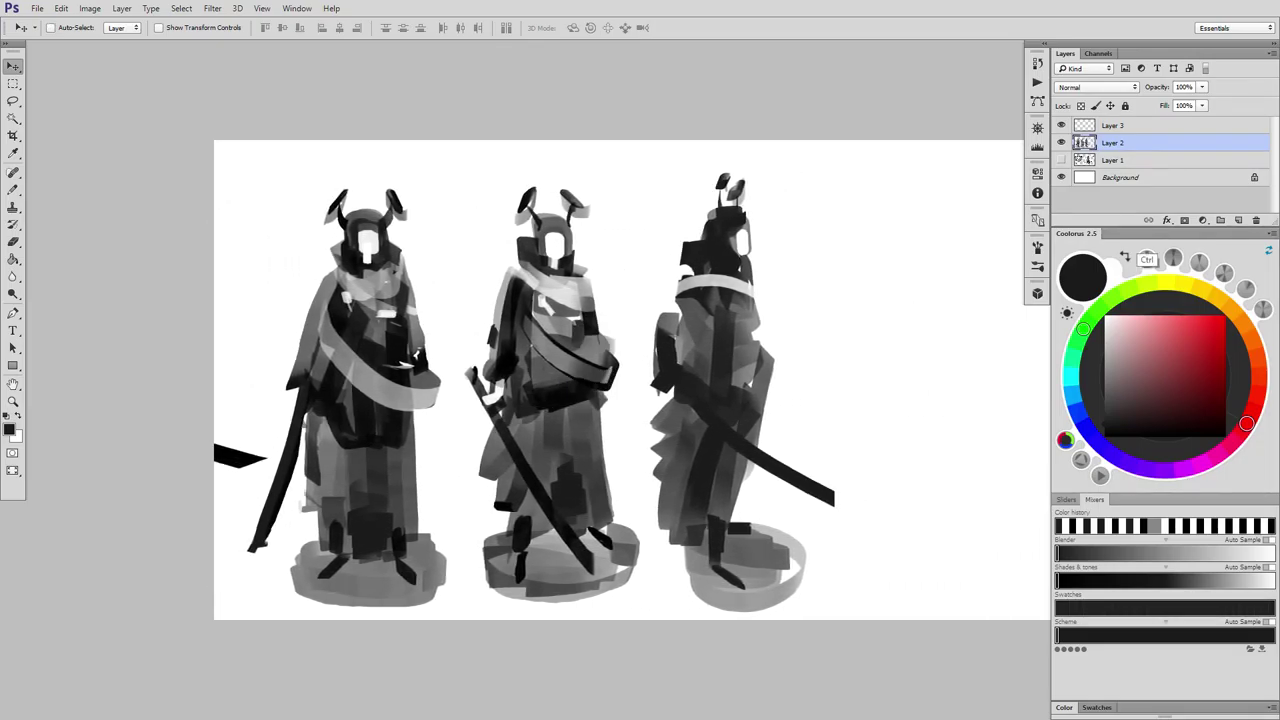
{"action": "key", "text": "ctrl+z"}
Duplicate Layer 2 as "Layer 2 copy" and hide the original Layer 2.
{"action": "right_click", "coordinate": [1112, 143]}
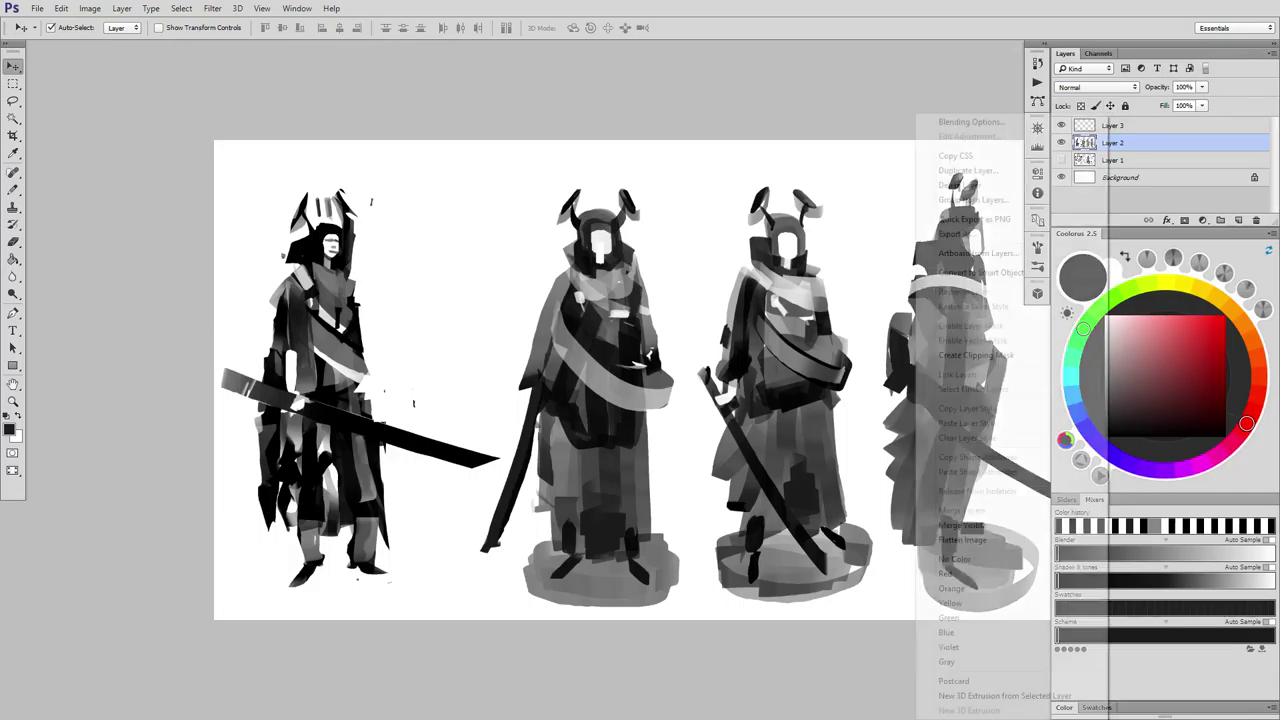
{"action": "left_click", "coordinate": [1000, 171]}
{"action": "key", "text": "Return"}
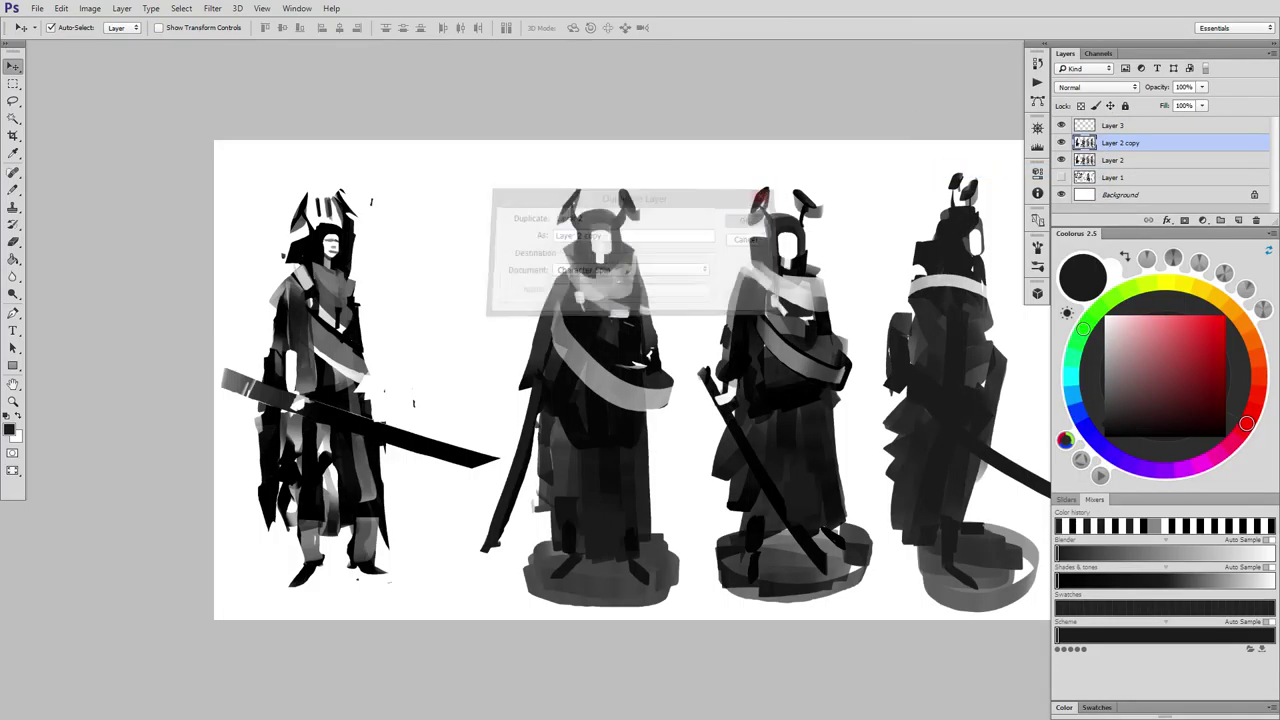
{"action": "left_click", "coordinate": [1061, 160]}
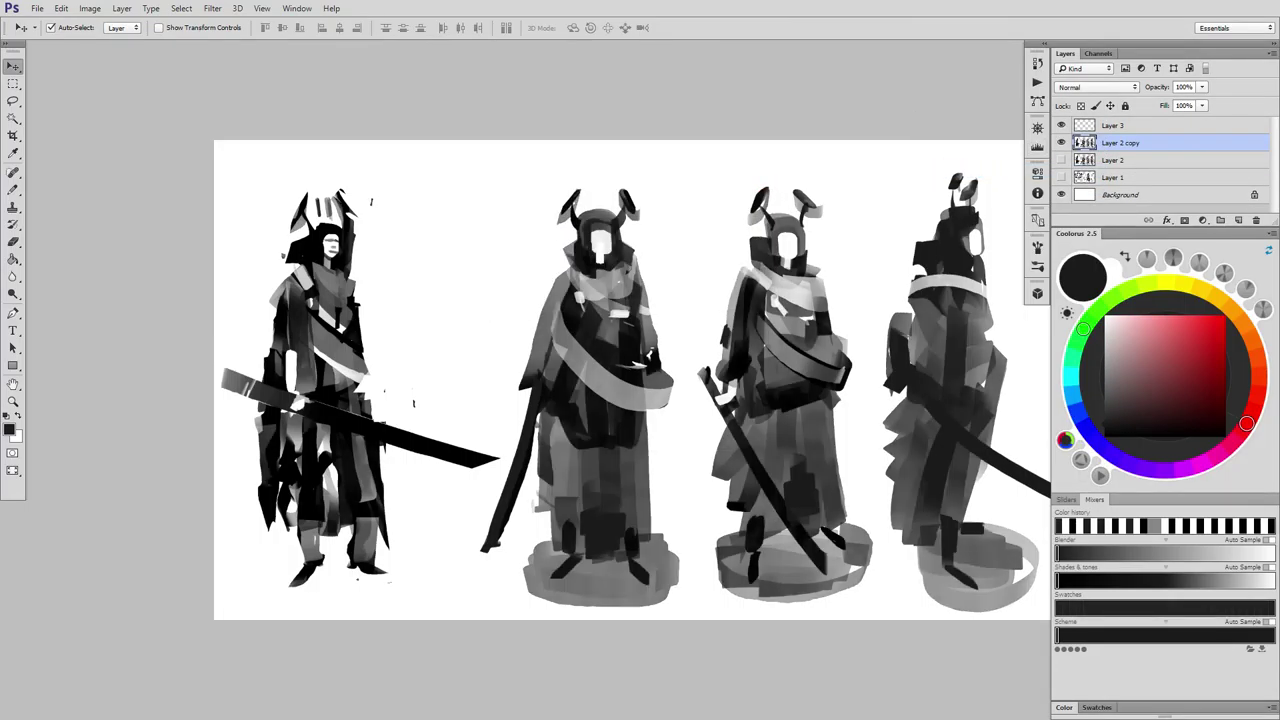
Switch to the Google Docs notes and add the lines "ALso", "Uh" and "Dont forget to" below the existing text.
{"action": "key", "text": "alt+Tab"}
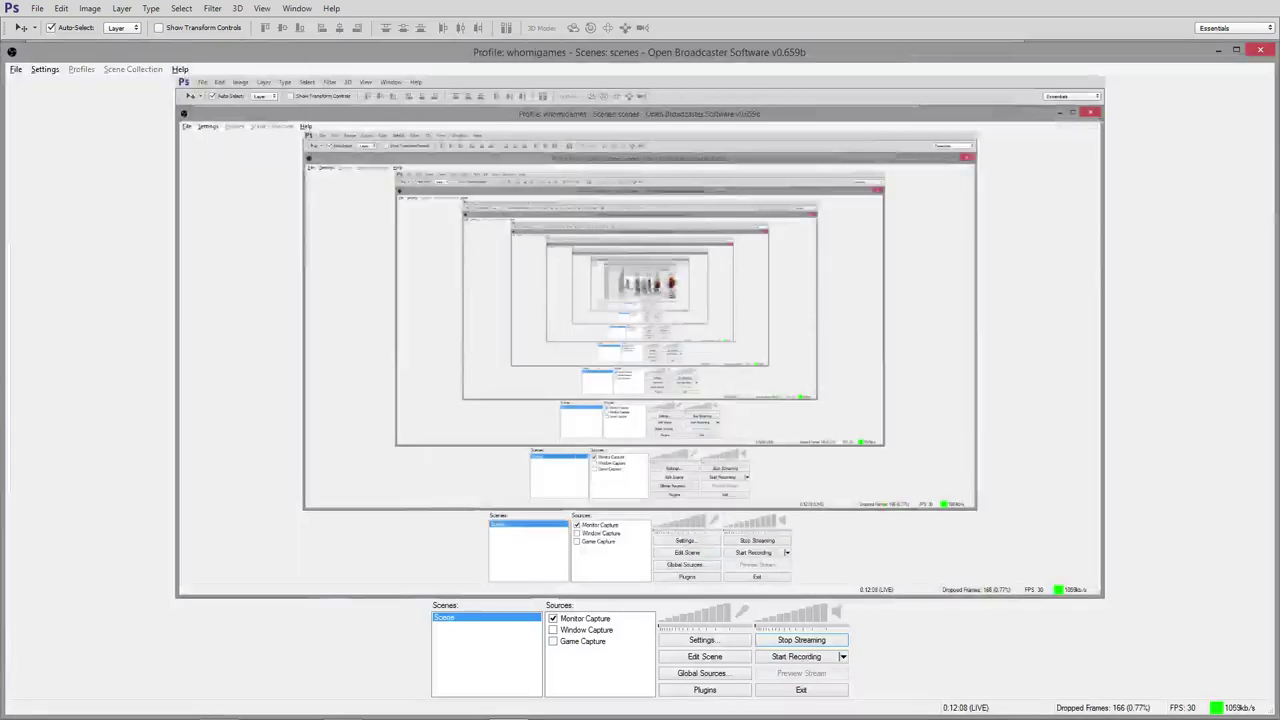
{"action": "key", "text": "alt+Tab"}
{"action": "key", "text": "alt+Tab"}
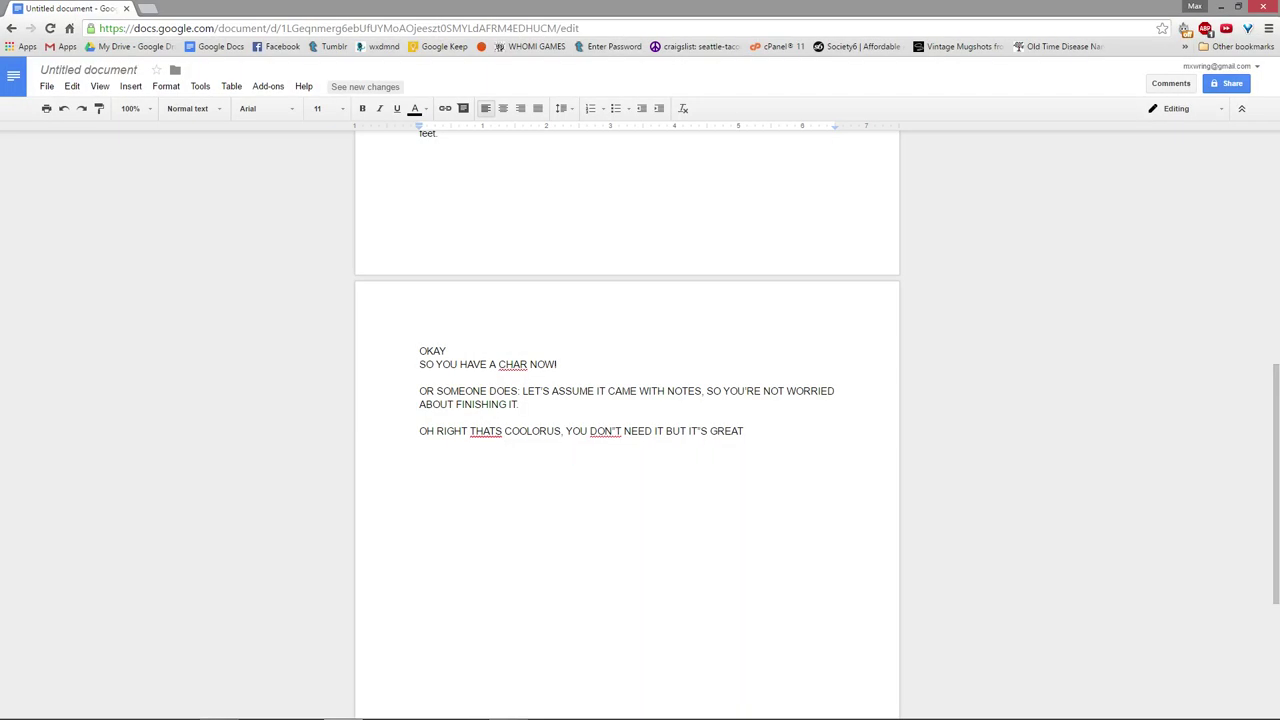
{"action": "key", "text": "Return"}
{"action": "type", "text": "ALso  "}
{"action": "type", "text": "Uh"}
{"action": "key", "text": "Return"}
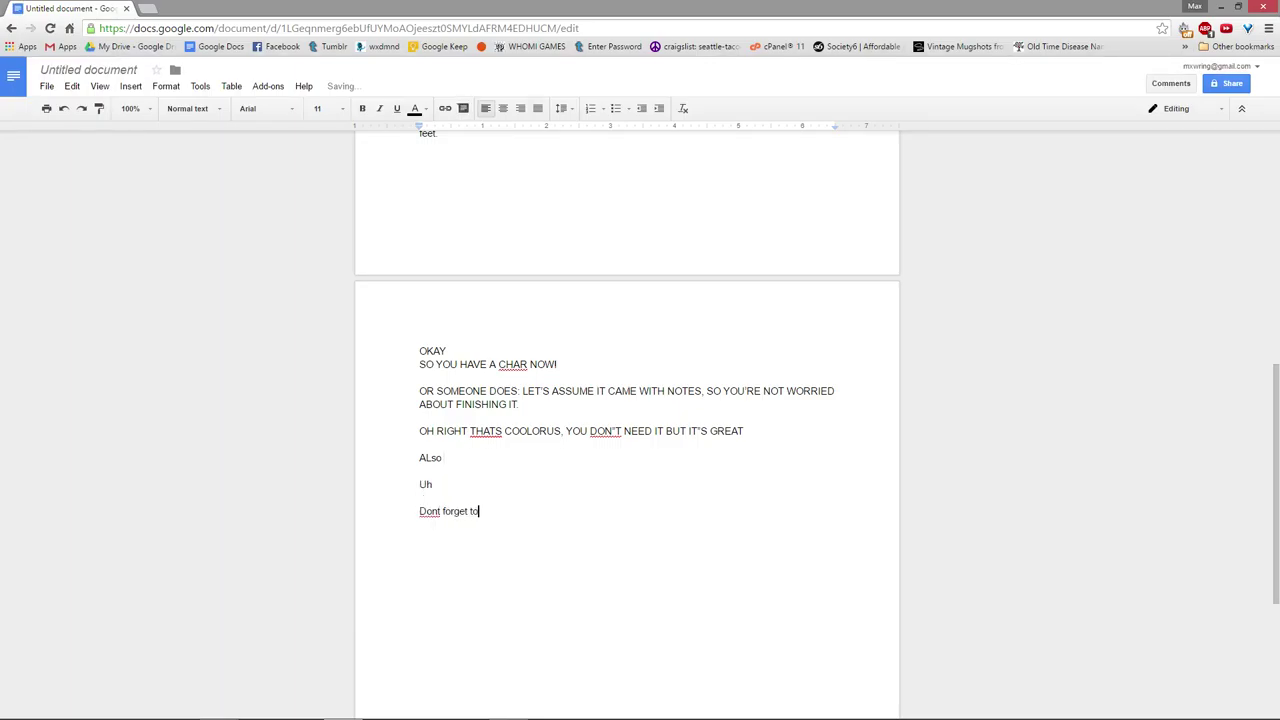
Switch back to Photoshop and save the drawing as Character Spin.psd in the ttopdown folder.
{"action": "key", "text": "alt+Tab"}
{"action": "key", "text": "alt+Tab"}
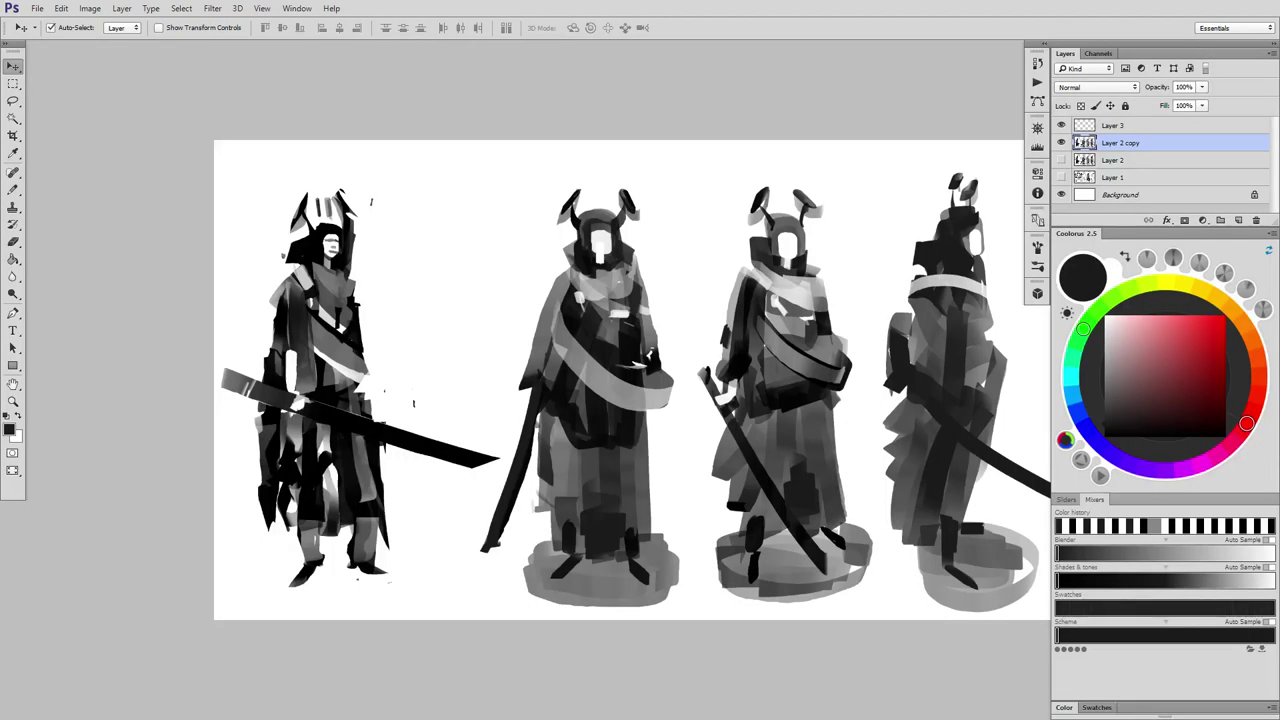
{"action": "key", "text": "ctrl+shift+s"}
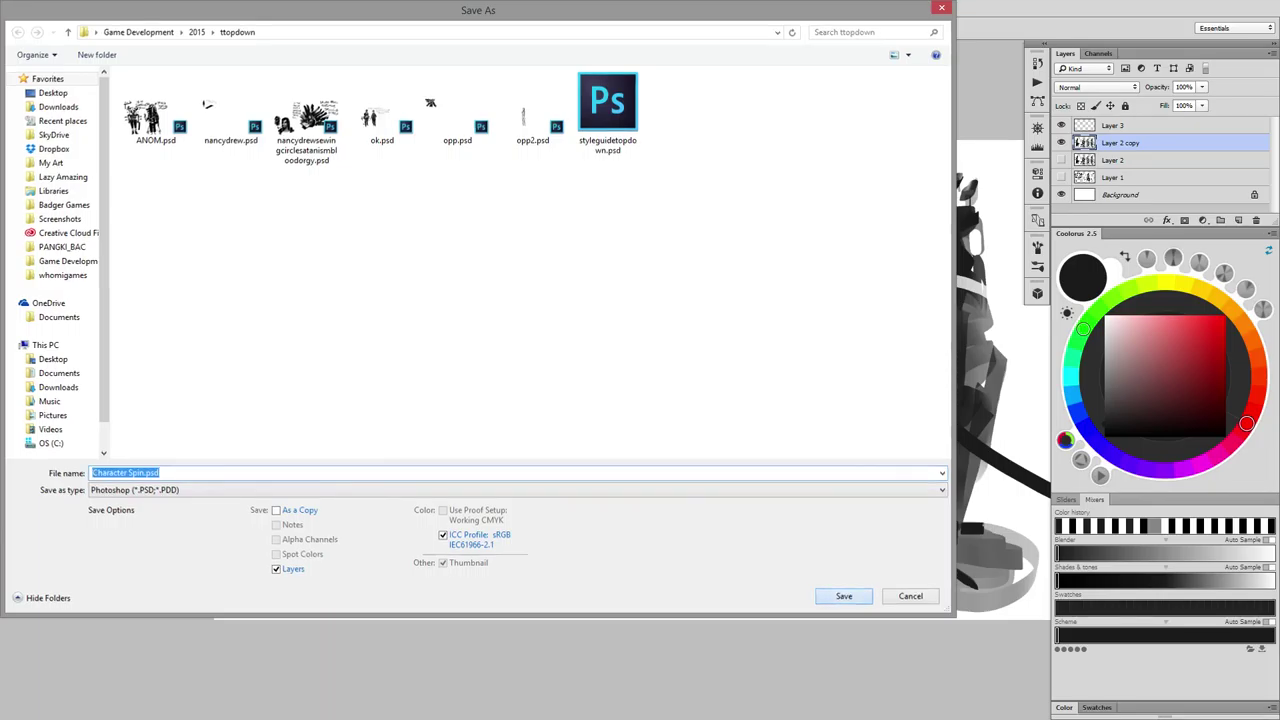
{"action": "key", "text": "Return"}
Delete the first warrior figure and the leftover tip of its sword from Layer 2 copy, leaving nothing selected.
{"action": "key", "text": "b"}
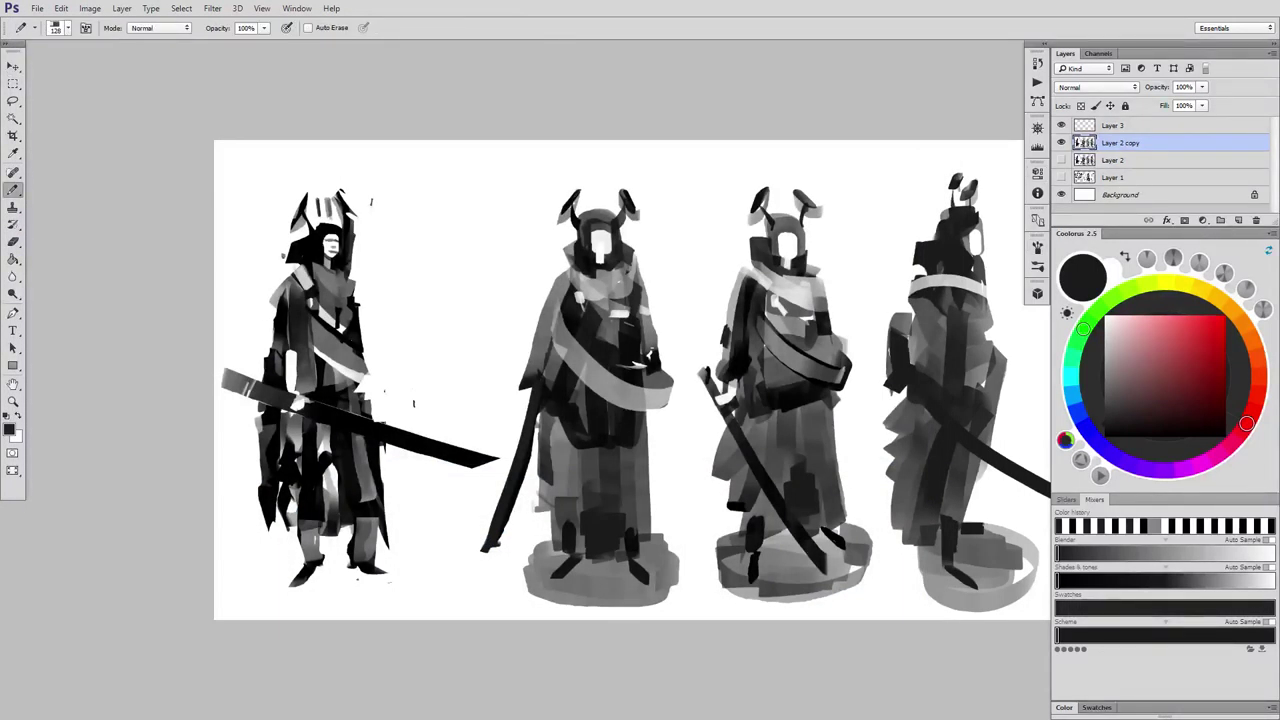
{"action": "key", "text": "m"}
{"action": "mouse_move", "coordinate": [213, 140]}
{"action": "left_mouse_down"}
{"action": "mouse_move", "coordinate": [357, 586]}
{"action": "mouse_move", "coordinate": [405, 620]}
{"action": "left_mouse_up"}
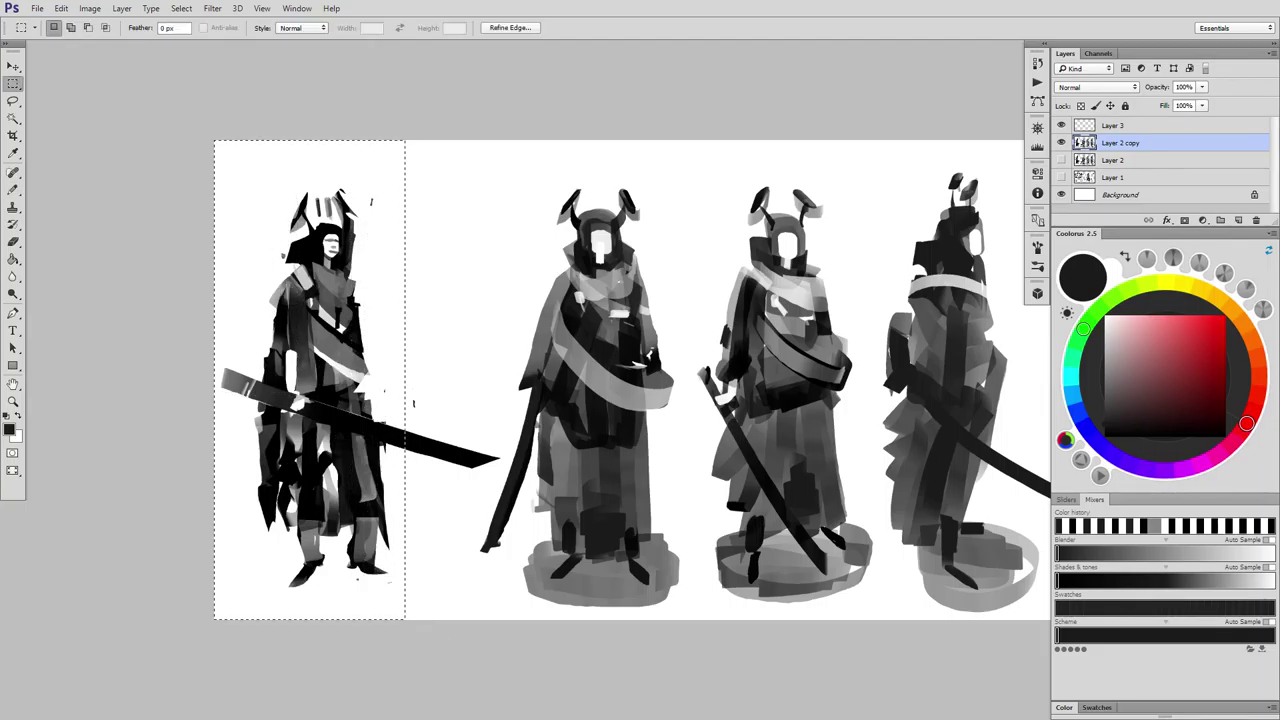
{"action": "key", "text": "Delete"}
{"action": "key", "text": "ctrl+d"}
{"action": "left_click_drag", "start_coordinate": [383, 378], "coordinate": [503, 481]}
{"action": "key", "text": "Delete"}
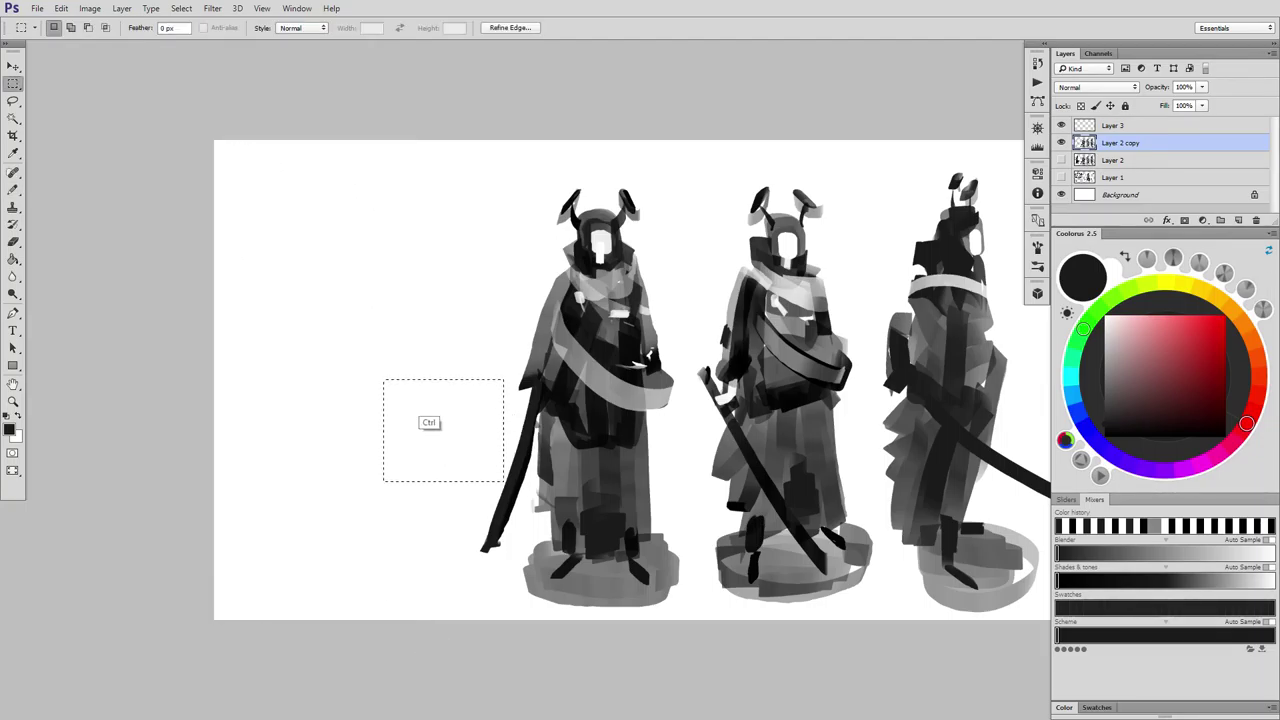
{"action": "key", "text": "ctrl+minus"}
{"action": "key", "text": "ctrl+d"}
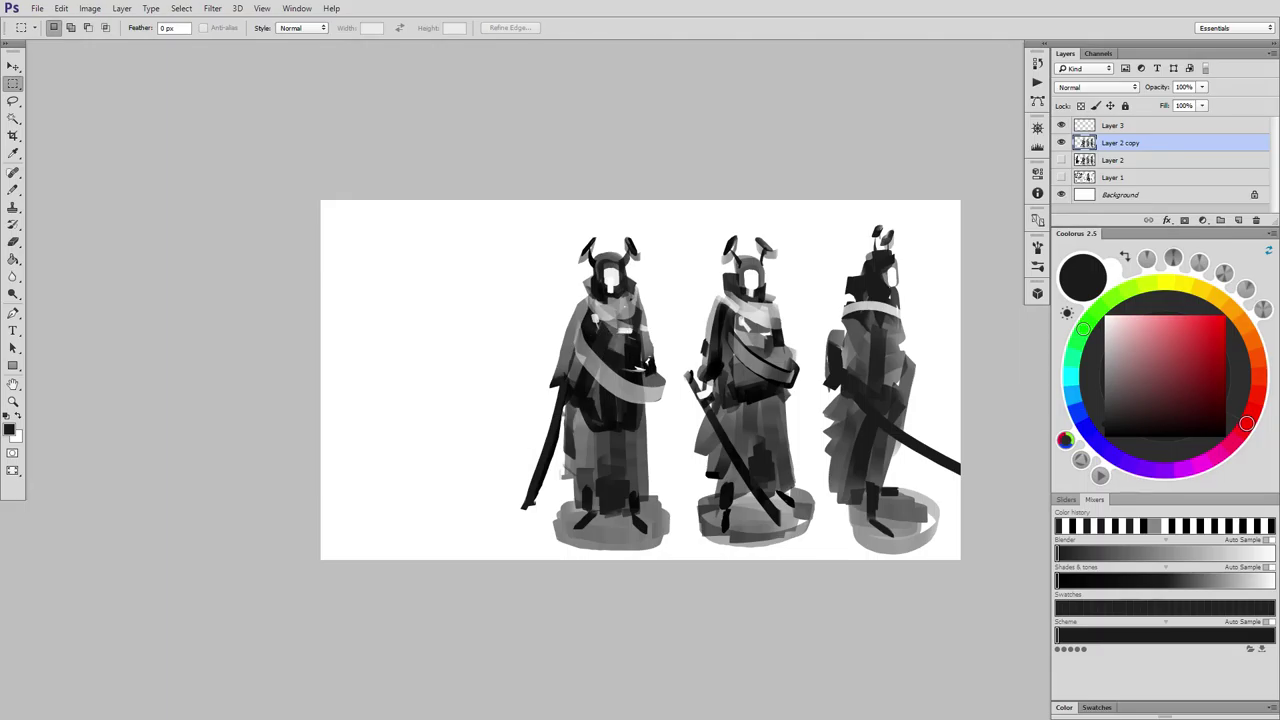
Move the three remaining figures to the canvas's left side, and spread the second and third figures out with wider gaps.
{"action": "key", "text": "v"}
{"action": "left_click_drag", "start_coordinate": [620, 350], "coordinate": [434, 348]}
{"action": "key", "text": "m"}
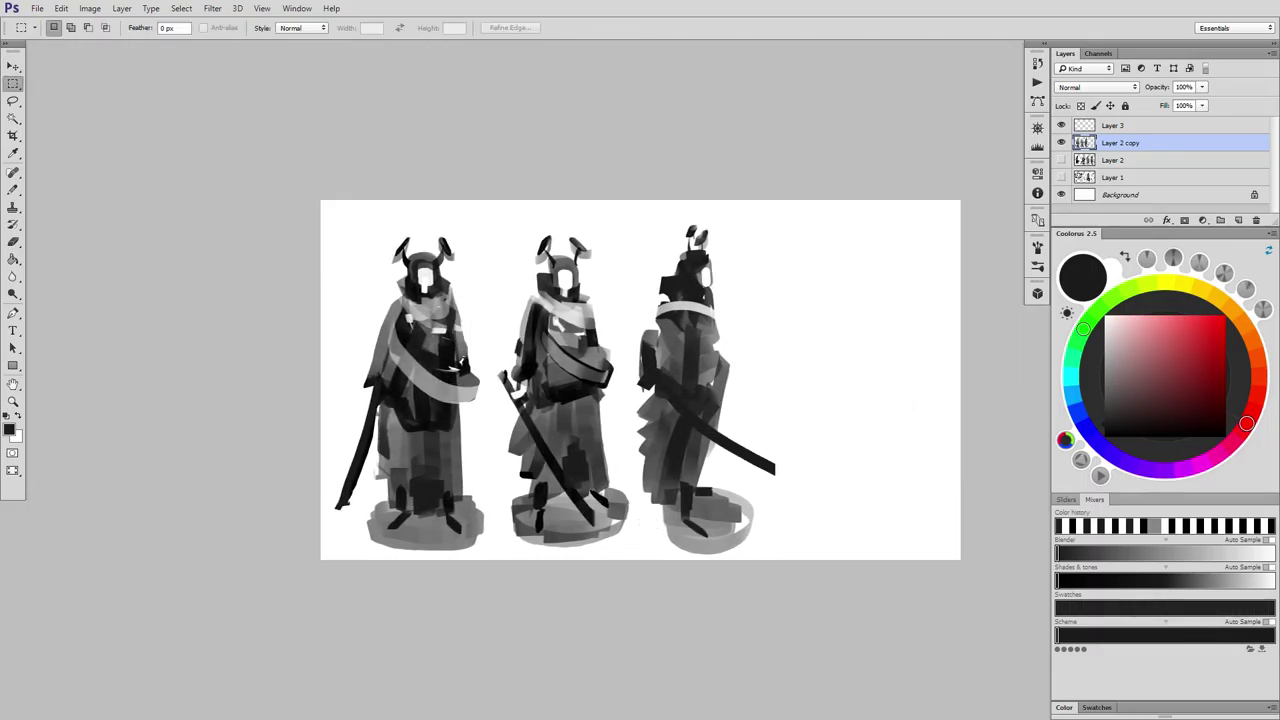
{"action": "left_click_drag", "start_coordinate": [815, 562], "coordinate": [490, 170]}
{"action": "key", "text": "v"}
{"action": "left_click_drag", "start_coordinate": [552, 325], "coordinate": [642, 325]}
{"action": "key", "text": "m"}
{"action": "mouse_move", "coordinate": [903, 557]}
{"action": "left_mouse_down"}
{"action": "mouse_move", "coordinate": [820, 443]}
{"action": "mouse_move", "coordinate": [710, 200]}
{"action": "left_mouse_up"}
{"action": "key", "text": "v"}
{"action": "left_click_drag", "start_coordinate": [737, 388], "coordinate": [829, 380]}
{"action": "key", "text": "ctrl+d"}
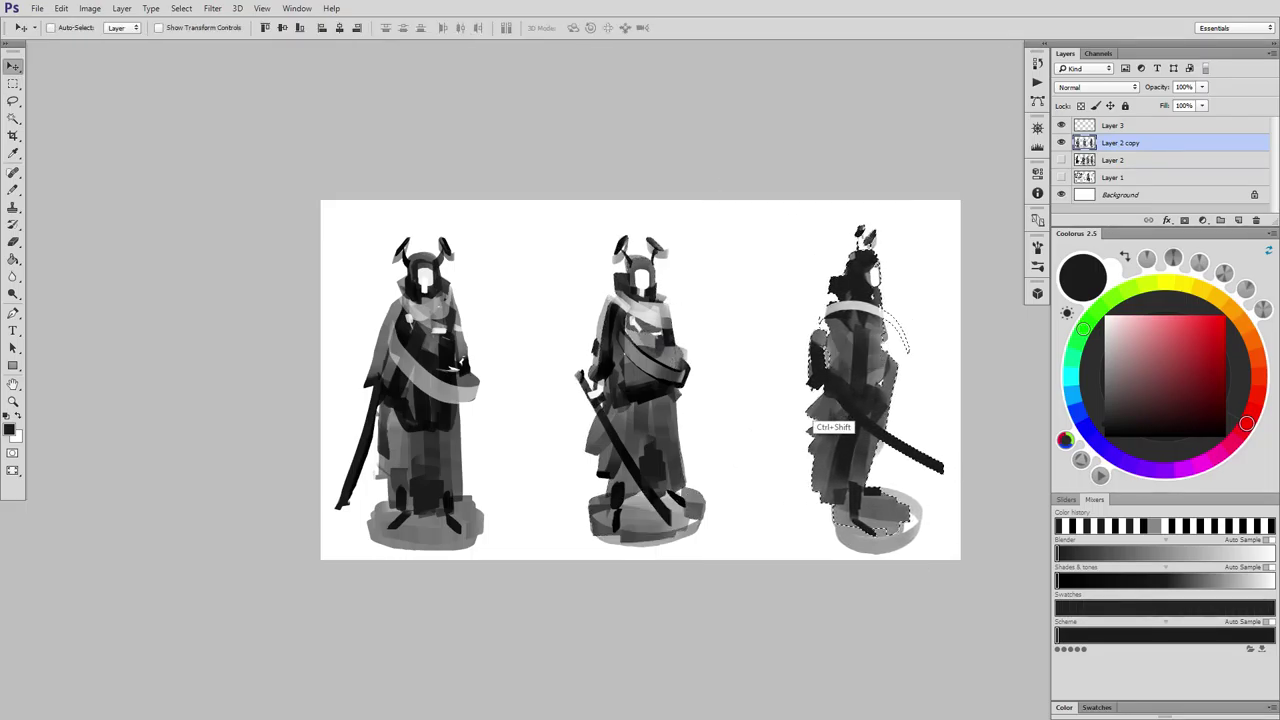
Extend the canvas to the right of the third figure with the Crop tool.
{"action": "key", "text": "ctrl+t"}
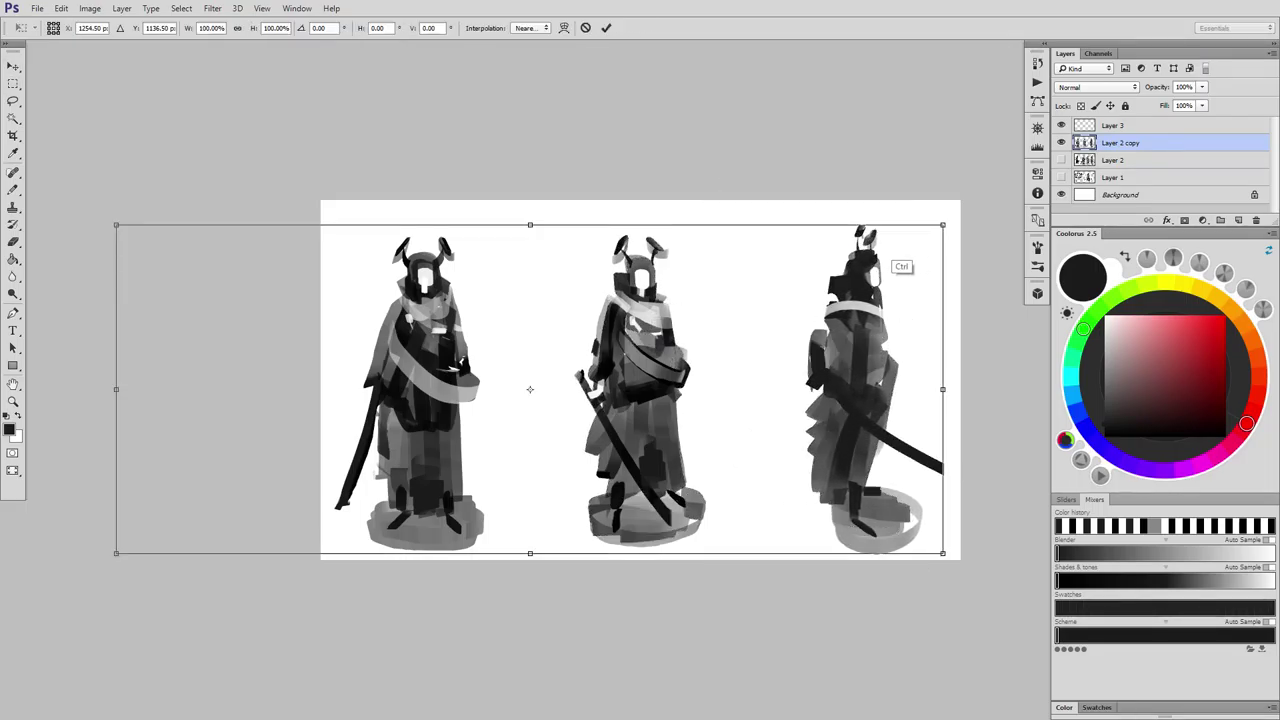
{"action": "key", "text": "Escape"}
{"action": "key", "text": "c"}
{"action": "left_click_drag", "start_coordinate": [960, 380], "coordinate": [1057, 381]}
{"action": "key", "text": "Return"}
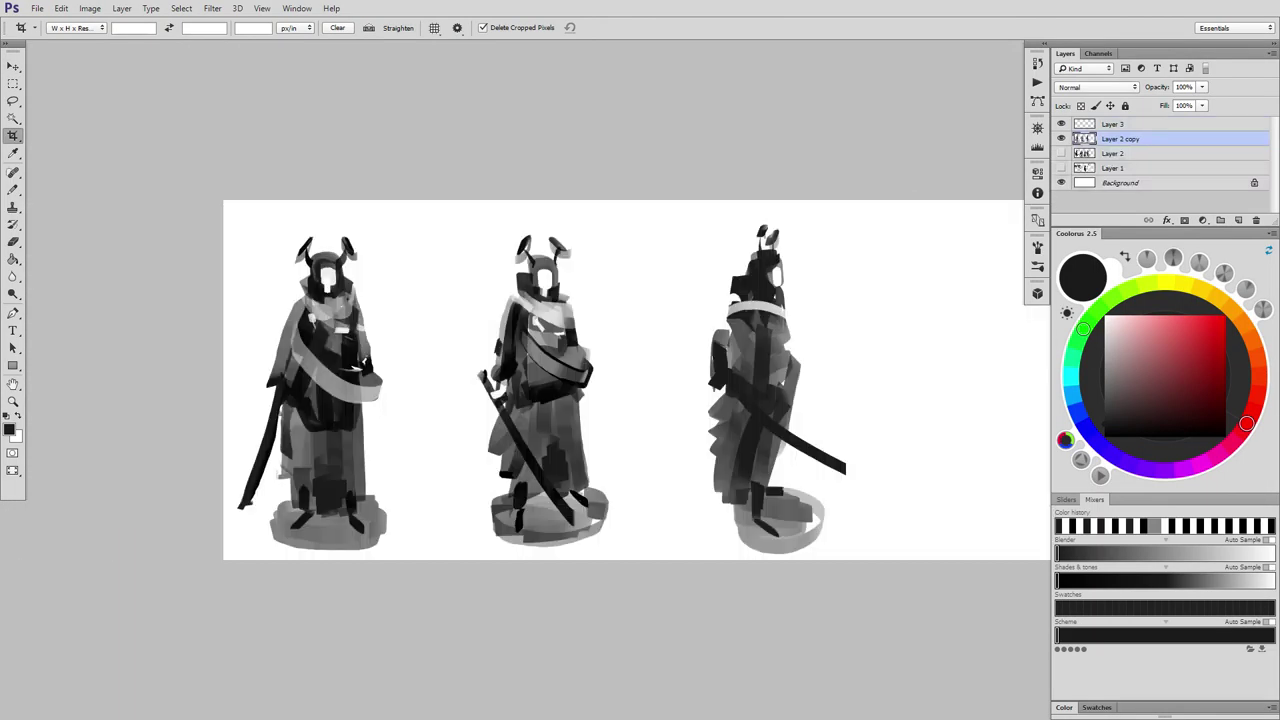
Shift the second and third figures further right to widen the gaps between all three, and clear the selection.
{"action": "key", "text": "m"}
{"action": "left_click_drag", "start_coordinate": [894, 558], "coordinate": [456, 160]}
{"action": "key", "text": "v"}
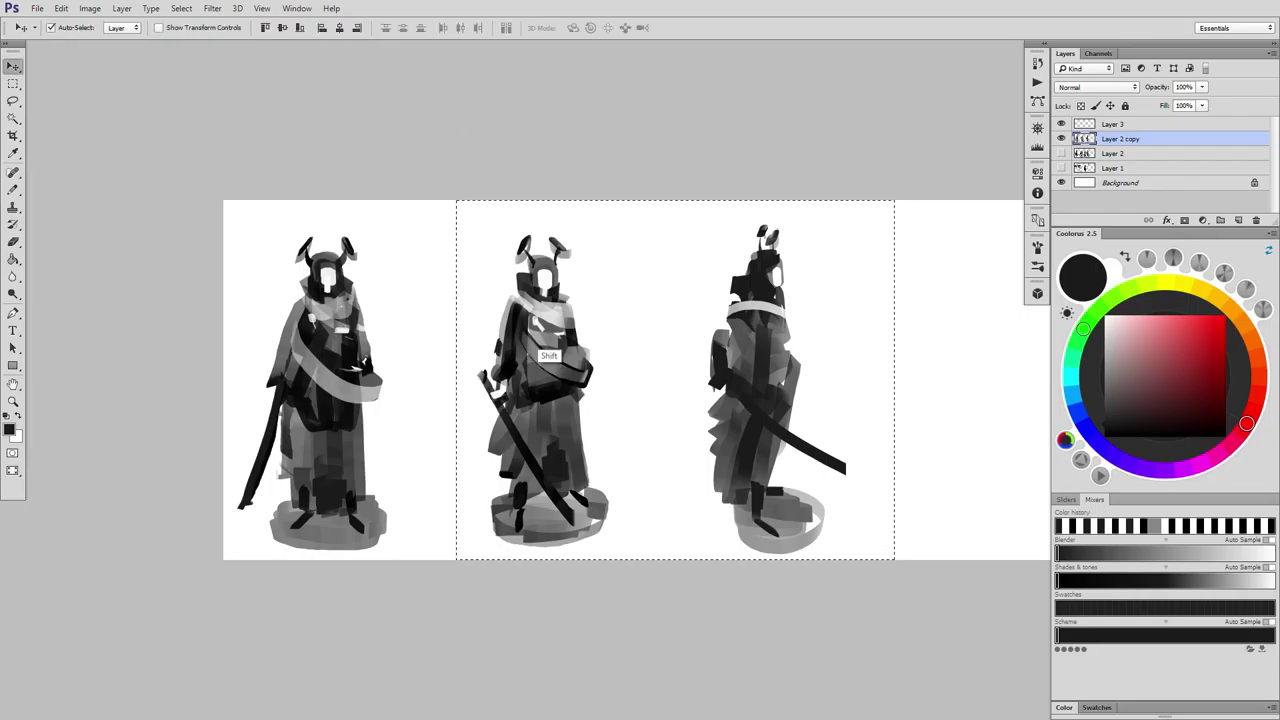
{"action": "left_click_drag", "start_coordinate": [549, 355], "coordinate": [624, 355]}
{"action": "key", "text": "m"}
{"action": "left_click_drag", "start_coordinate": [962, 560], "coordinate": [739, 118]}
{"action": "key", "text": "v"}
{"action": "left_click_drag", "start_coordinate": [816, 410], "coordinate": [900, 416]}
{"action": "key", "text": "ctrl+d"}
{"action": "key", "text": "b"}
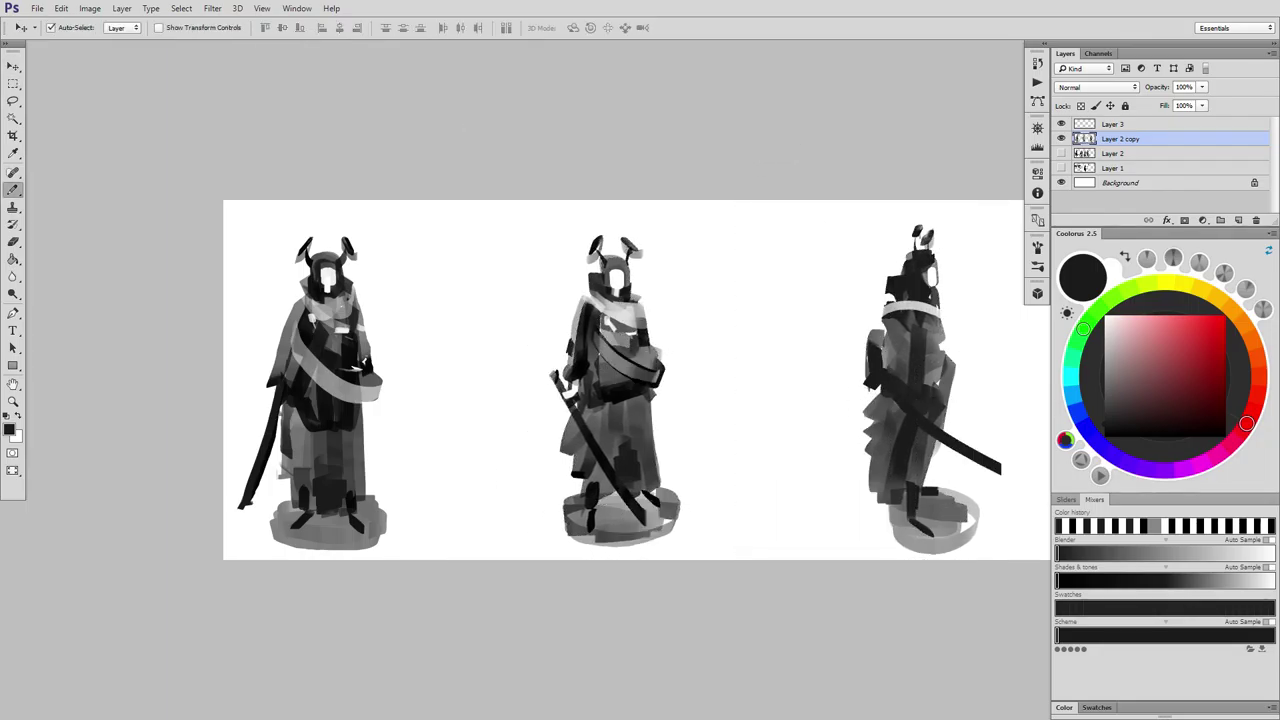
Undo the latest figure moves and the canvas extension.
{"action": "key", "text": "b"}
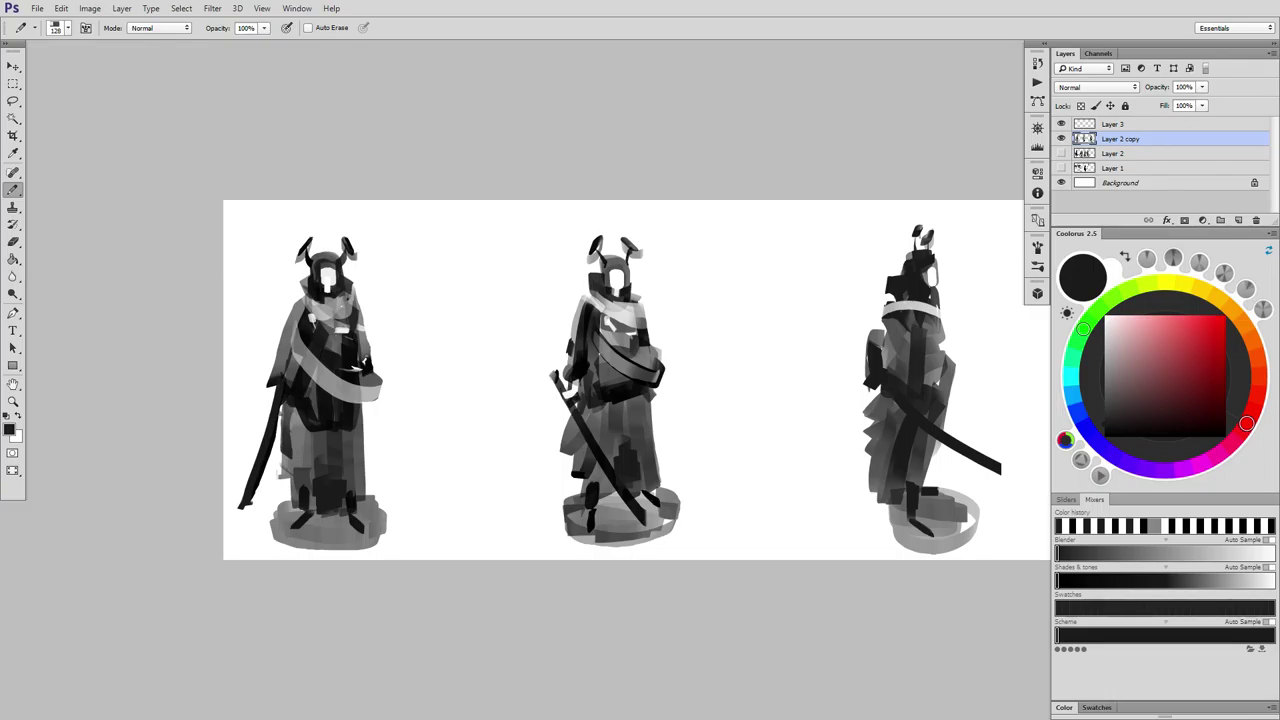
{"action": "key", "text": "ctrl+alt+z"}
{"action": "key", "text": "ctrl+alt+z"}
{"action": "key", "text": "ctrl+alt+z"}
{"action": "key", "text": "ctrl+alt+z"}
{"action": "key", "text": "ctrl+alt+z"}
{"action": "key", "text": "ctrl+alt+z"}
{"action": "key", "text": "ctrl+alt+z"}
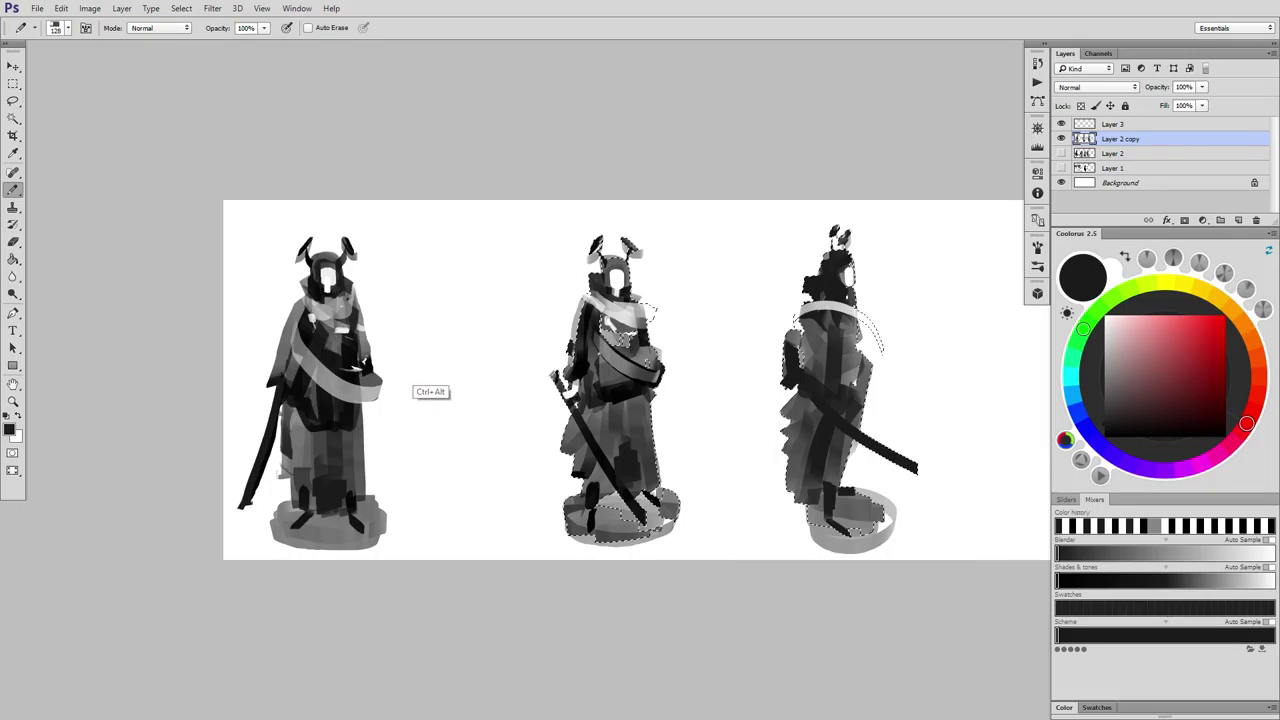
{"action": "key", "text": "ctrl+alt+z"}
{"action": "key", "text": "ctrl+alt+z"}
{"action": "key", "text": "ctrl+alt+z"}
{"action": "key", "text": "ctrl+alt+z"}
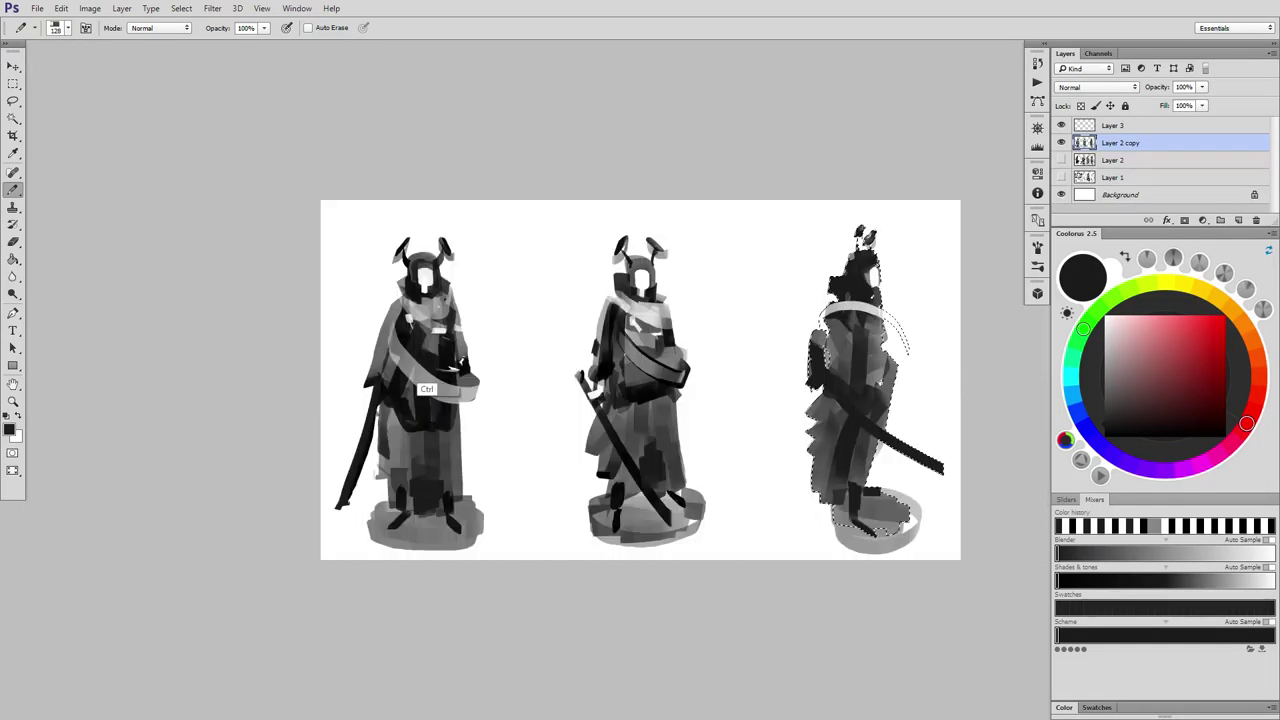
{"action": "key", "text": "ctrl+alt+z"}
Extend the canvas far to the right with the Crop tool to add blank space beside the third figure.
{"action": "key", "text": "c"}
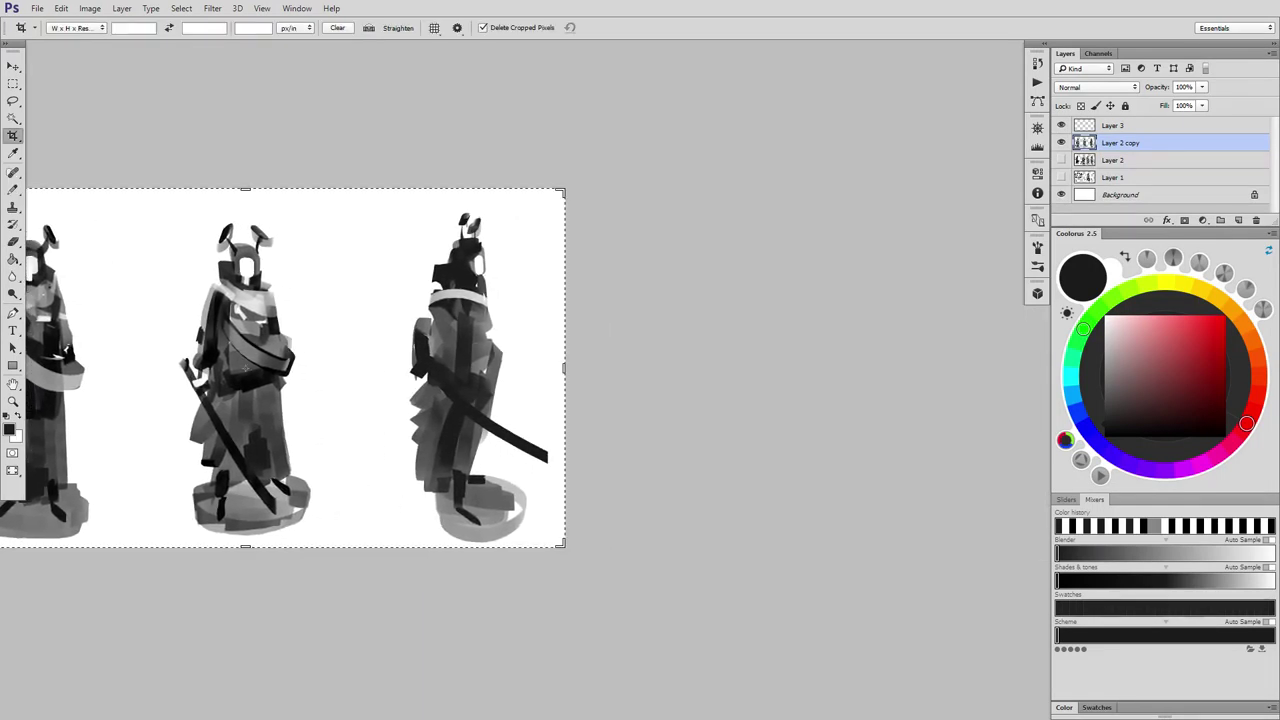
{"action": "left_click_drag", "start_coordinate": [563, 368], "coordinate": [810, 368]}
{"action": "key", "text": "Return"}
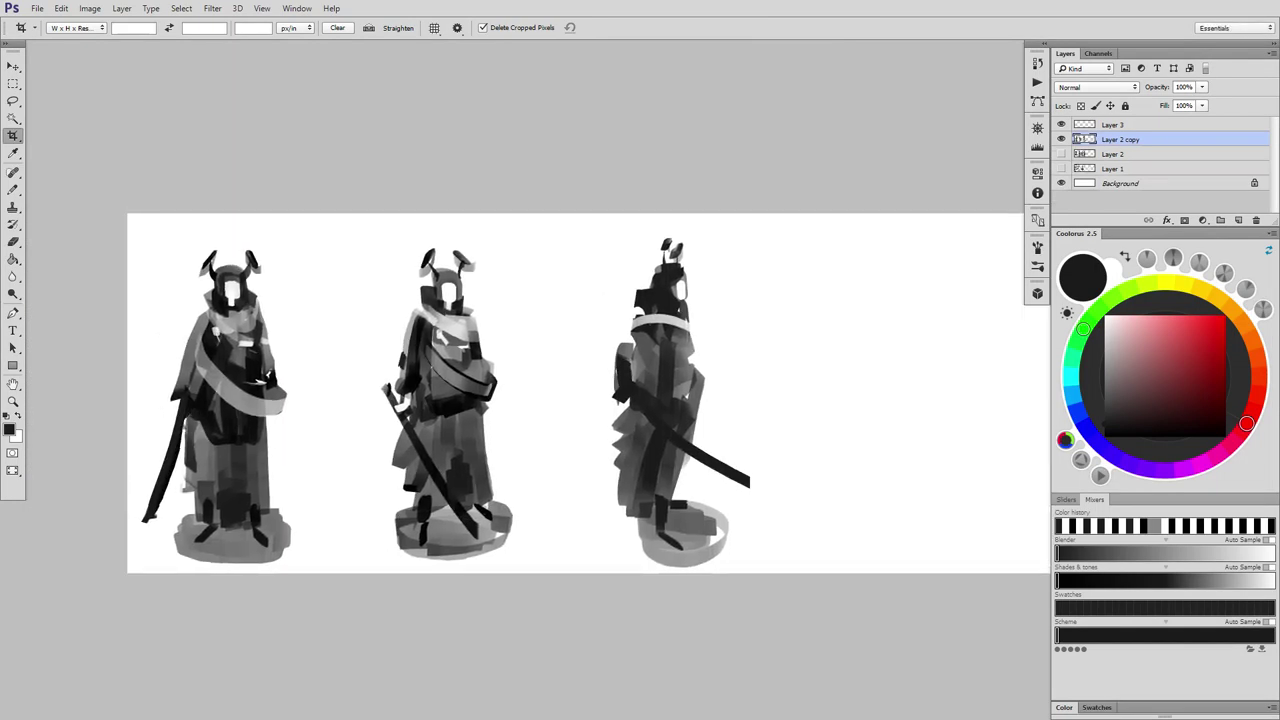
Paint the head, shoulders, upper cloak and angled sword of a fourth figure to the right of the third.
{"action": "key", "text": "m"}
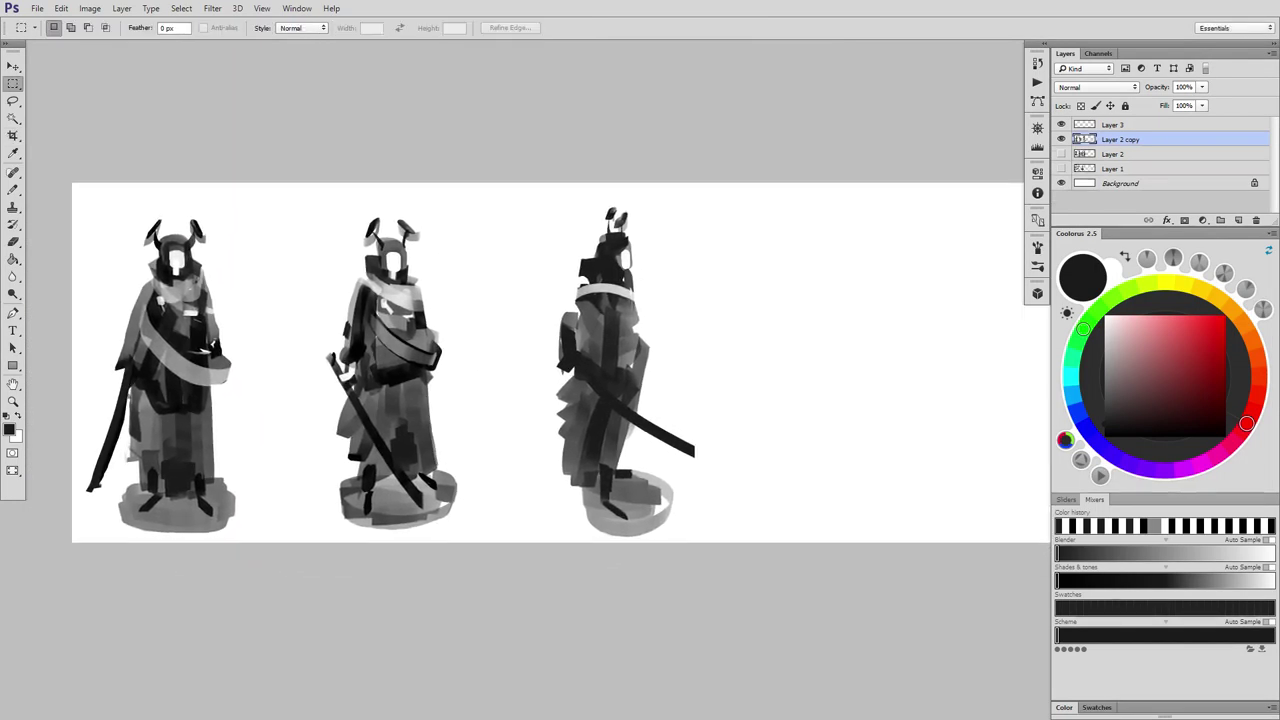
{"action": "key", "text": "b"}
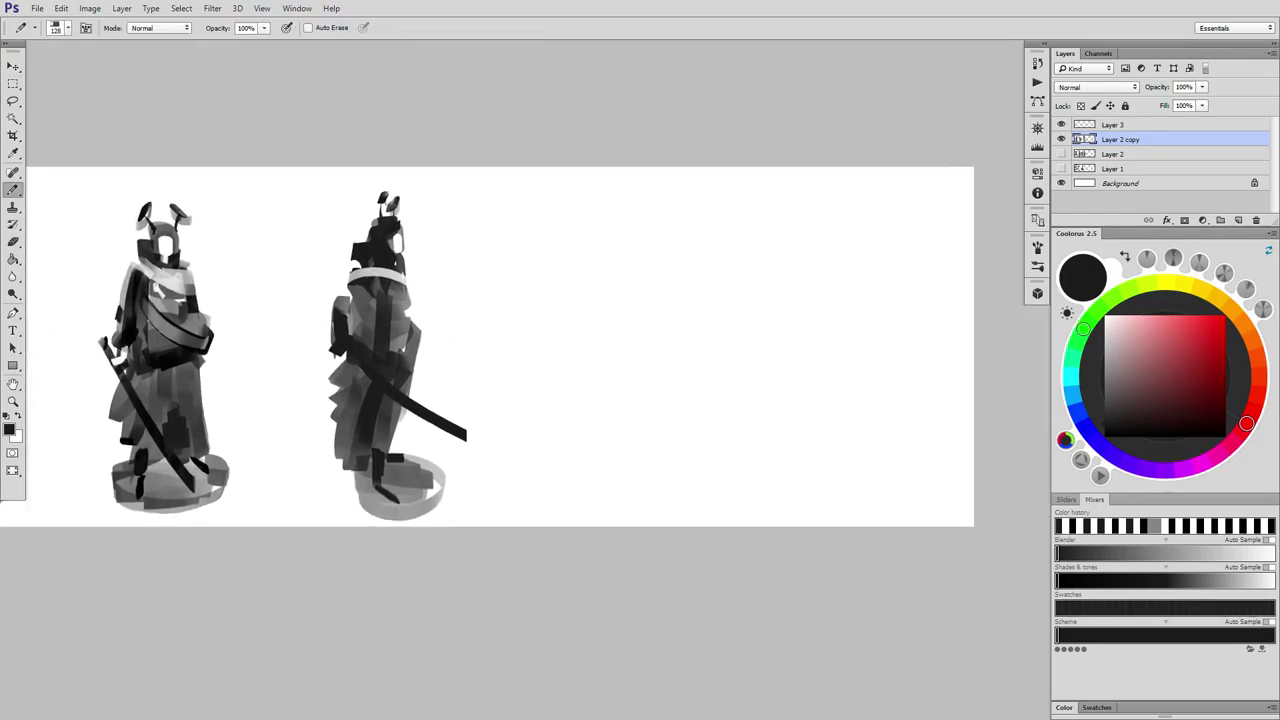
{"action": "left_click_drag", "start_coordinate": [640, 360], "coordinate": [567, 370]}
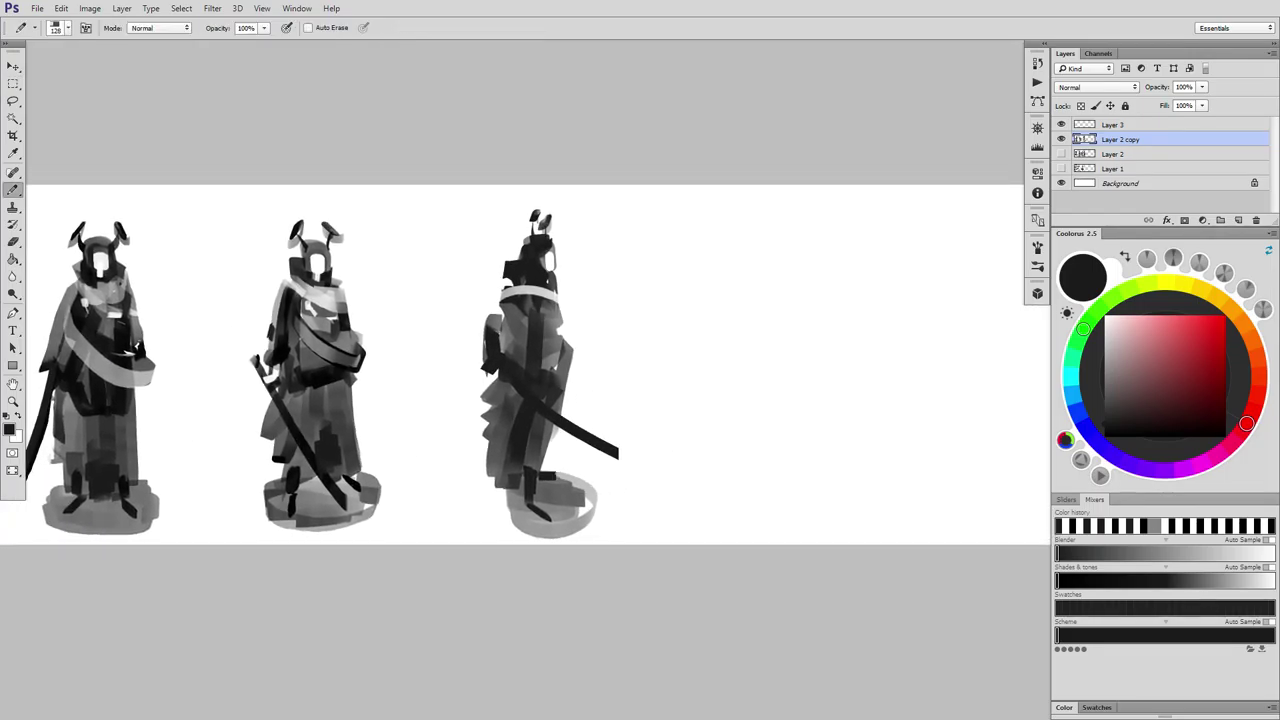
{"action": "mouse_move", "coordinate": [722, 246]}
{"action": "left_mouse_down"}
{"action": "mouse_move", "coordinate": [690, 300]}
{"action": "mouse_move", "coordinate": [730, 285]}
{"action": "mouse_move", "coordinate": [680, 325]}
{"action": "mouse_move", "coordinate": [725, 335]}
{"action": "mouse_move", "coordinate": [678, 335]}
{"action": "mouse_move", "coordinate": [668, 378]}
{"action": "mouse_move", "coordinate": [690, 330]}
{"action": "mouse_move", "coordinate": [668, 385]}
{"action": "left_mouse_up"}
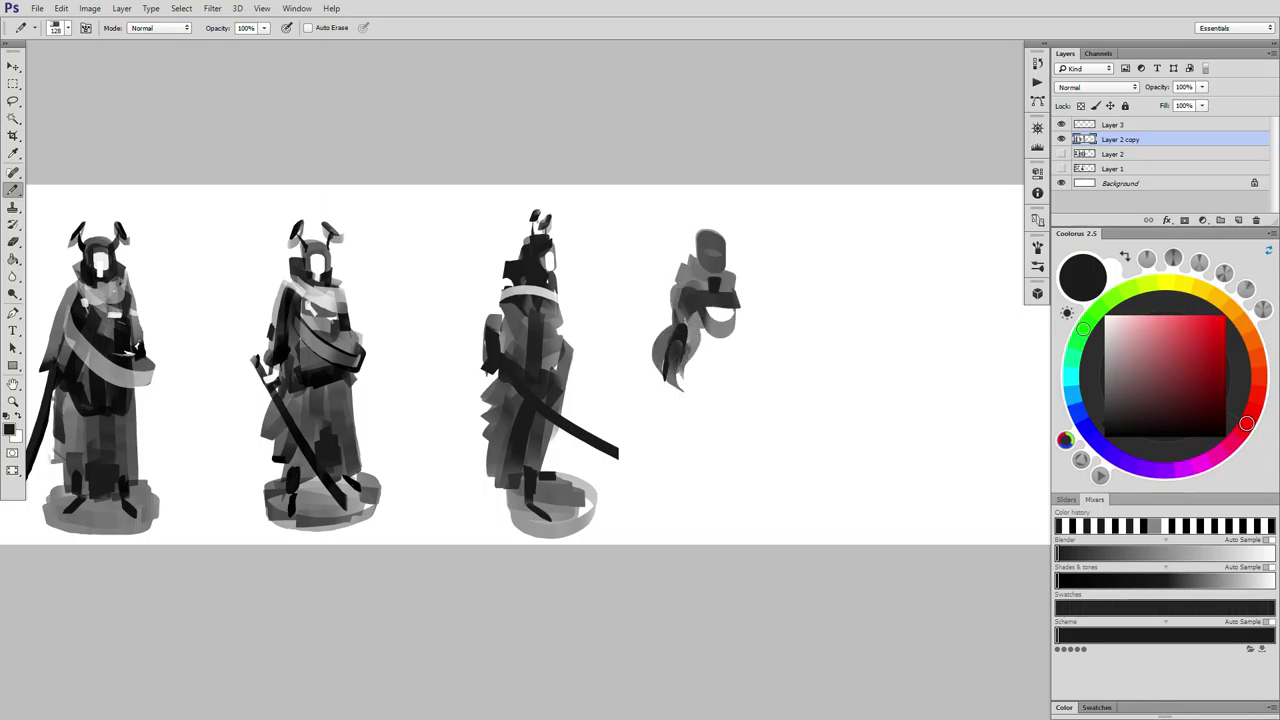
{"action": "mouse_move", "coordinate": [680, 315]}
{"action": "left_mouse_down"}
{"action": "mouse_move", "coordinate": [705, 400]}
{"action": "mouse_move", "coordinate": [722, 330]}
{"action": "mouse_move", "coordinate": [735, 405]}
{"action": "mouse_move", "coordinate": [740, 310]}
{"action": "left_mouse_up"}
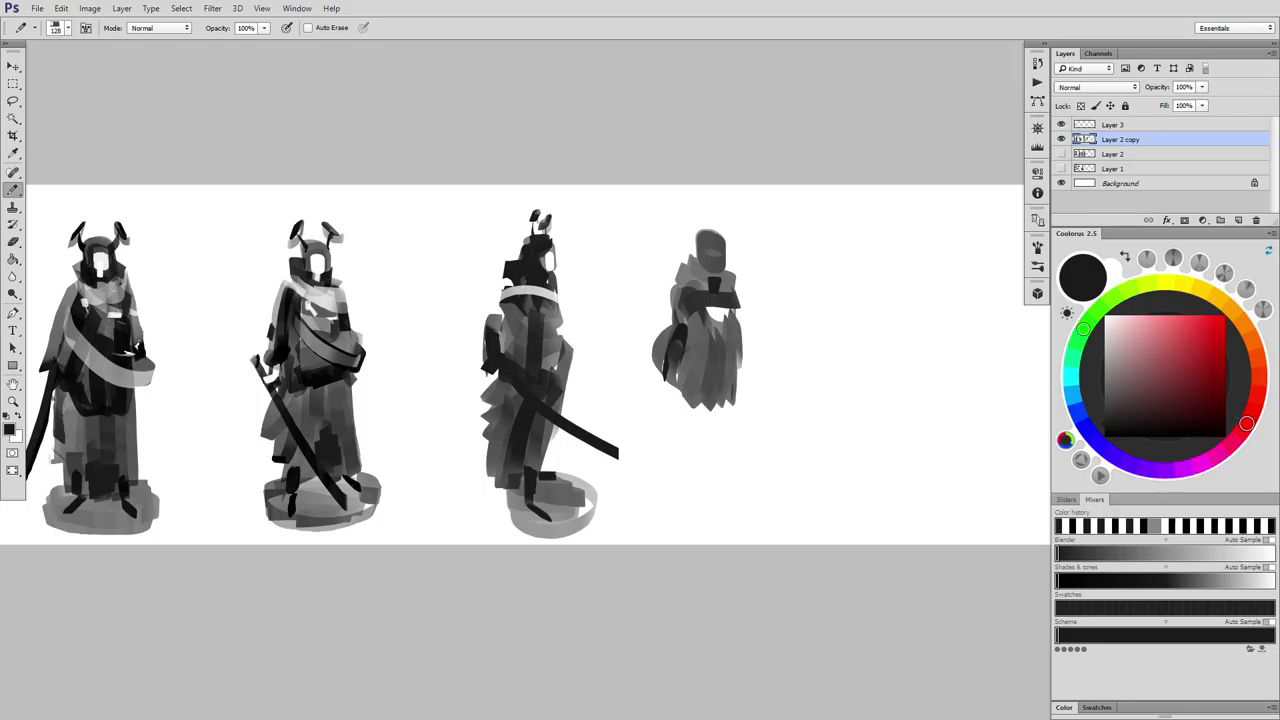
{"action": "mouse_move", "coordinate": [740, 400]}
{"action": "left_mouse_down"}
{"action": "mouse_move", "coordinate": [720, 380]}
{"action": "mouse_move", "coordinate": [834, 450]}
{"action": "left_mouse_up"}
{"action": "left_click_drag", "start_coordinate": [740, 290], "coordinate": [745, 415]}
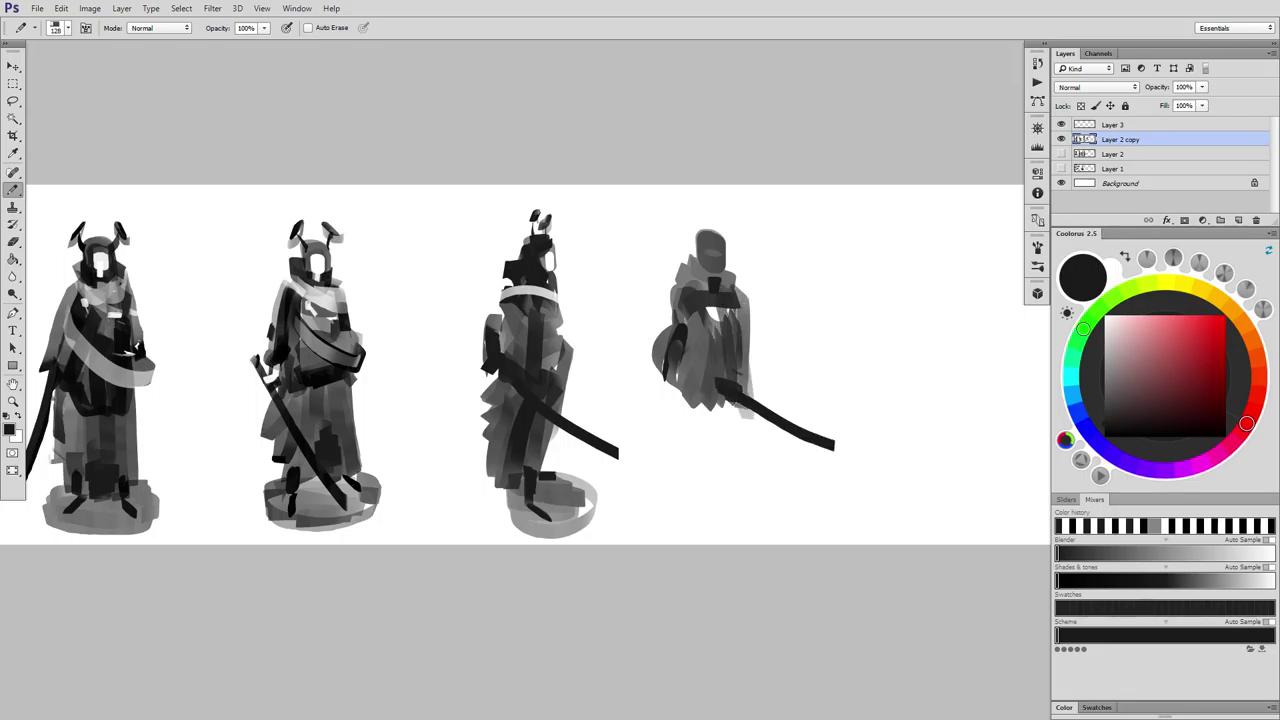
Paint the fourth figure's dark lower robe, feet and round grey base.
{"action": "mouse_move", "coordinate": [685, 370]}
{"action": "left_mouse_down"}
{"action": "mouse_move", "coordinate": [686, 412]}
{"action": "mouse_move", "coordinate": [660, 430]}
{"action": "mouse_move", "coordinate": [665, 475]}
{"action": "left_mouse_up"}
{"action": "mouse_move", "coordinate": [660, 425]}
{"action": "left_mouse_down"}
{"action": "mouse_move", "coordinate": [695, 480]}
{"action": "mouse_move", "coordinate": [690, 495]}
{"action": "mouse_move", "coordinate": [715, 395]}
{"action": "mouse_move", "coordinate": [735, 495]}
{"action": "left_mouse_up"}
{"action": "left_click_drag", "start_coordinate": [737, 402], "coordinate": [737, 488]}
{"action": "mouse_move", "coordinate": [690, 458]}
{"action": "left_mouse_down"}
{"action": "mouse_move", "coordinate": [706, 490]}
{"action": "mouse_move", "coordinate": [747, 515]}
{"action": "mouse_move", "coordinate": [716, 507]}
{"action": "left_mouse_up"}
{"action": "mouse_move", "coordinate": [664, 490]}
{"action": "left_mouse_down"}
{"action": "mouse_move", "coordinate": [738, 530]}
{"action": "mouse_move", "coordinate": [664, 522]}
{"action": "left_mouse_up"}
{"action": "mouse_move", "coordinate": [676, 510]}
{"action": "left_mouse_down"}
{"action": "mouse_move", "coordinate": [742, 512]}
{"action": "mouse_move", "coordinate": [718, 502]}
{"action": "left_mouse_up"}
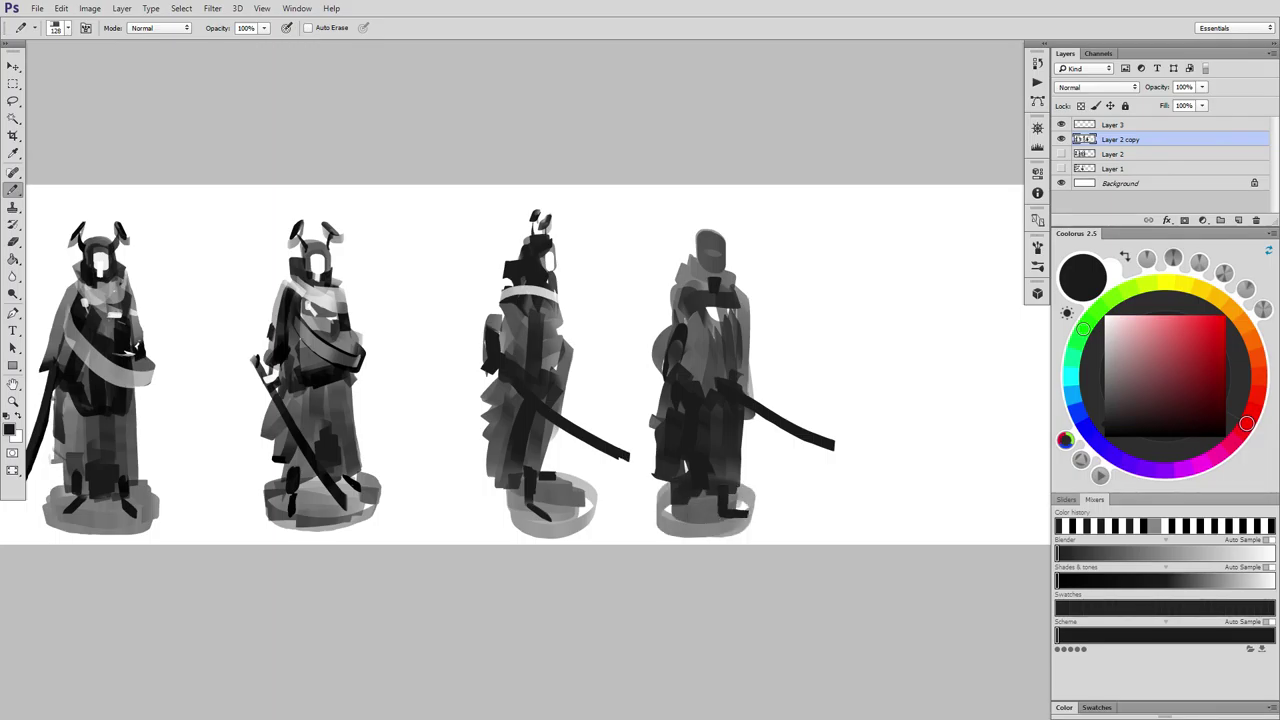
Repaint the fourth figure's sword so it is shorter and slopes down more steeply.
{"action": "mouse_move", "coordinate": [790, 424]}
{"action": "left_mouse_down"}
{"action": "mouse_move", "coordinate": [582, 427]}
{"action": "mouse_move", "coordinate": [574, 413]}
{"action": "mouse_move", "coordinate": [591, 473]}
{"action": "left_mouse_up"}
{"action": "key", "text": "x"}
{"action": "left_click", "coordinate": [543, 404], "text": "alt"}
{"action": "left_click", "coordinate": [573, 403], "text": "alt"}
{"action": "mouse_move", "coordinate": [547, 407]}
{"action": "left_mouse_down"}
{"action": "mouse_move", "coordinate": [591, 439]}
{"action": "mouse_move", "coordinate": [593, 482]}
{"action": "left_mouse_up"}
Add horns to the fourth figure's head and paint a light sash across its shoulders.
{"action": "left_click", "coordinate": [508, 293], "text": "alt"}
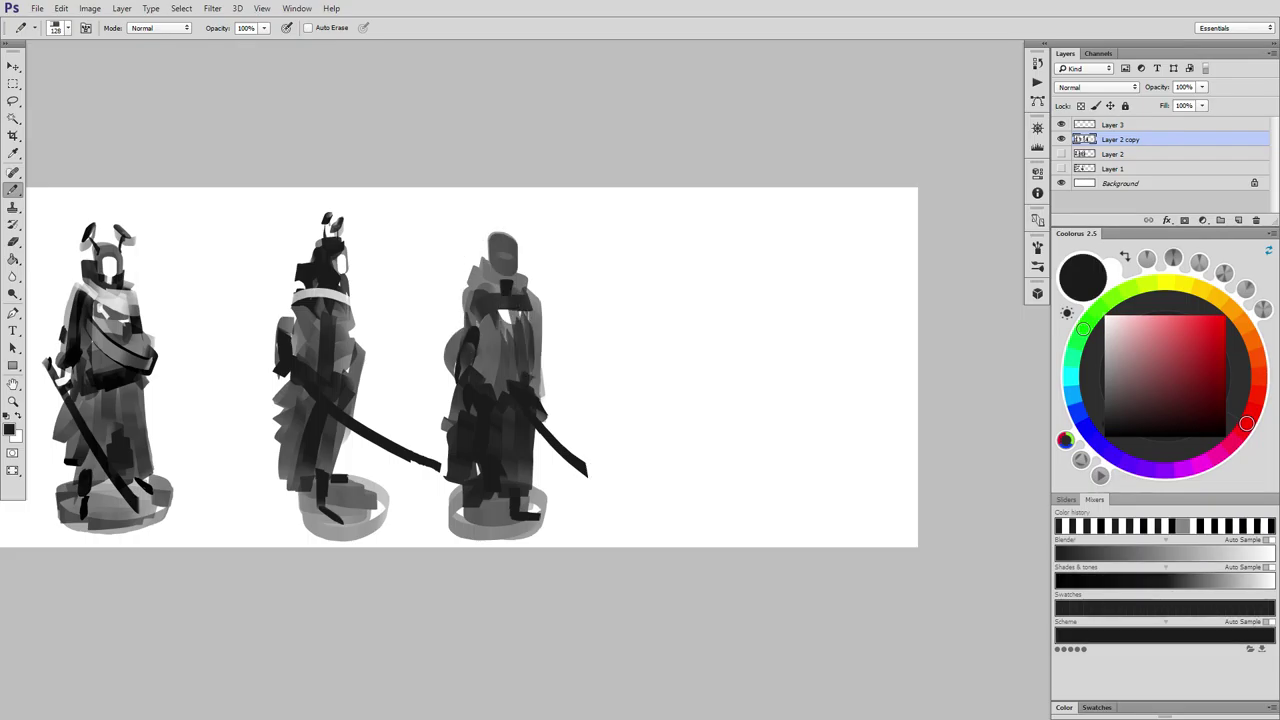
{"action": "left_click_drag", "start_coordinate": [520, 236], "coordinate": [511, 253]}
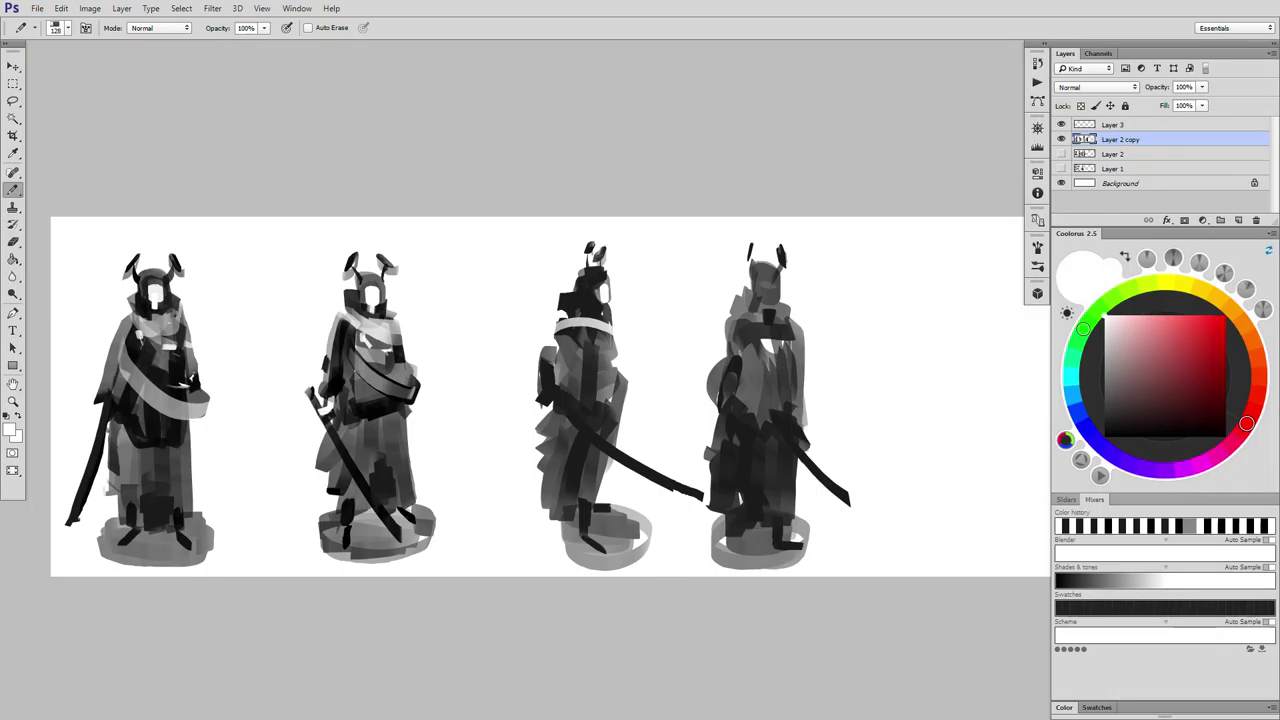
{"action": "left_click_drag", "start_coordinate": [727, 341], "coordinate": [798, 321]}
{"action": "left_click", "coordinate": [743, 398], "text": "alt"}
{"action": "mouse_move", "coordinate": [743, 398]}
{"action": "left_mouse_down"}
{"action": "mouse_move", "coordinate": [642, 400]}
{"action": "mouse_move", "coordinate": [801, 436]}
{"action": "mouse_move", "coordinate": [713, 385]}
{"action": "mouse_move", "coordinate": [730, 379]}
{"action": "left_mouse_up"}
Select the second and third figures and shift them left towards the first.
{"action": "key", "text": "m"}
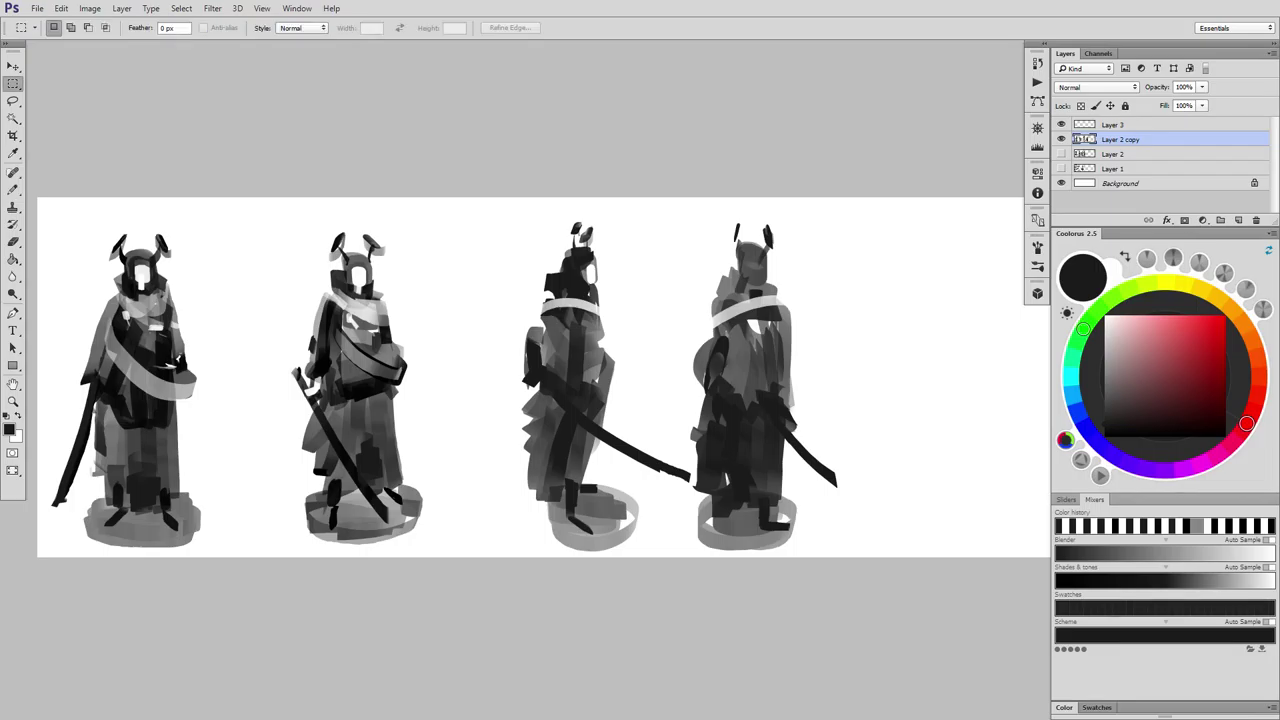
{"action": "left_click_drag", "start_coordinate": [248, 197], "coordinate": [690, 557]}
{"action": "key", "text": "v"}
{"action": "left_click_drag", "start_coordinate": [560, 450], "coordinate": [493, 450]}
Move the third figure left, closer to the second, and clear the selection.
{"action": "key", "text": "m"}
{"action": "left_click_drag", "start_coordinate": [432, 197], "coordinate": [655, 560]}
{"action": "key", "text": "v"}
{"action": "left_click_drag", "start_coordinate": [615, 345], "coordinate": [540, 345]}
{"action": "left_click_drag", "start_coordinate": [437, 433], "coordinate": [452, 433]}
{"action": "key", "text": "ctrl+d"}
Move the fourth figure left, closer to the third, and clear the selection.
{"action": "key", "text": "m"}
{"action": "mouse_move", "coordinate": [837, 560]}
{"action": "left_mouse_down"}
{"action": "mouse_move", "coordinate": [772, 484]}
{"action": "mouse_move", "coordinate": [649, 131]}
{"action": "left_mouse_up"}
{"action": "key", "text": "v"}
{"action": "left_click_drag", "start_coordinate": [733, 387], "coordinate": [632, 383]}
{"action": "key", "text": "ctrl+d"}
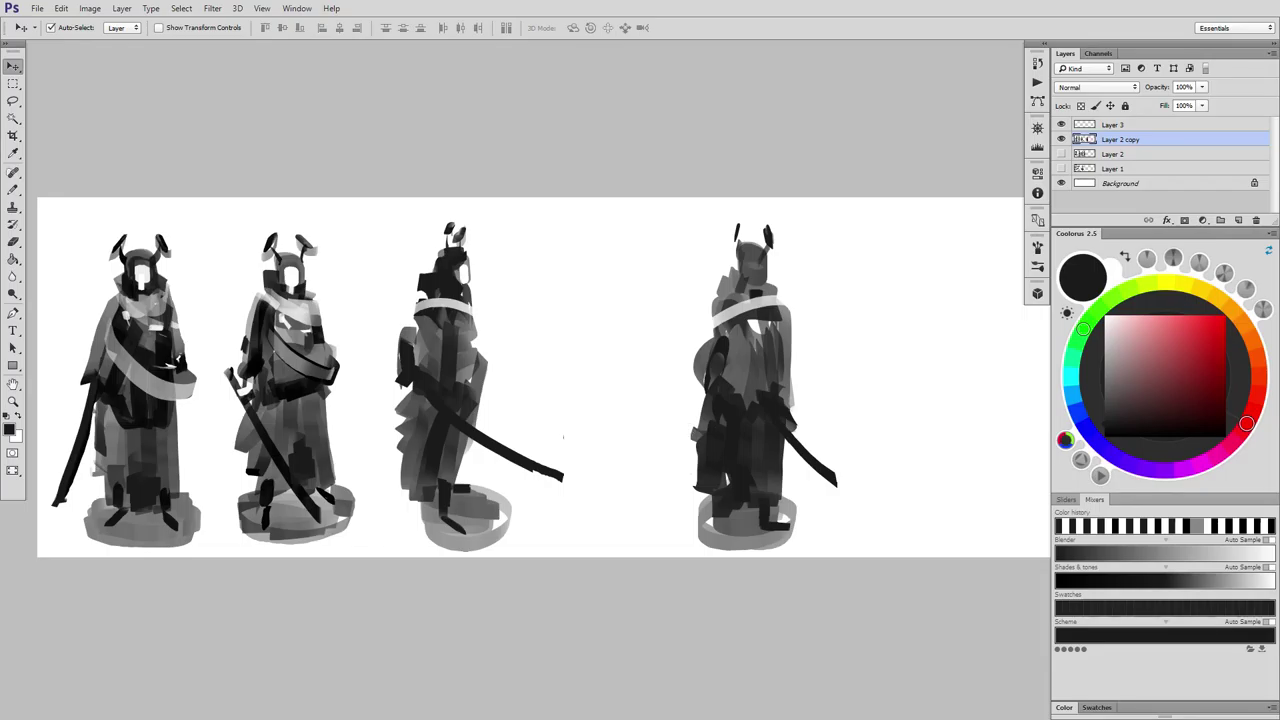
{"action": "key", "text": "m"}
{"action": "left_click_drag", "start_coordinate": [866, 559], "coordinate": [655, 160]}
{"action": "key", "text": "v"}
{"action": "mouse_move", "coordinate": [749, 375]}
{"action": "left_mouse_down"}
{"action": "mouse_move", "coordinate": [649, 375]}
{"action": "mouse_move", "coordinate": [666, 352]}
{"action": "left_mouse_up"}
{"action": "key", "text": "ctrl+d"}
Paint a fifth figure seen from behind, with hood, dark cloak, feet and a round grey base, right of the fourth.
{"action": "key", "text": "b"}
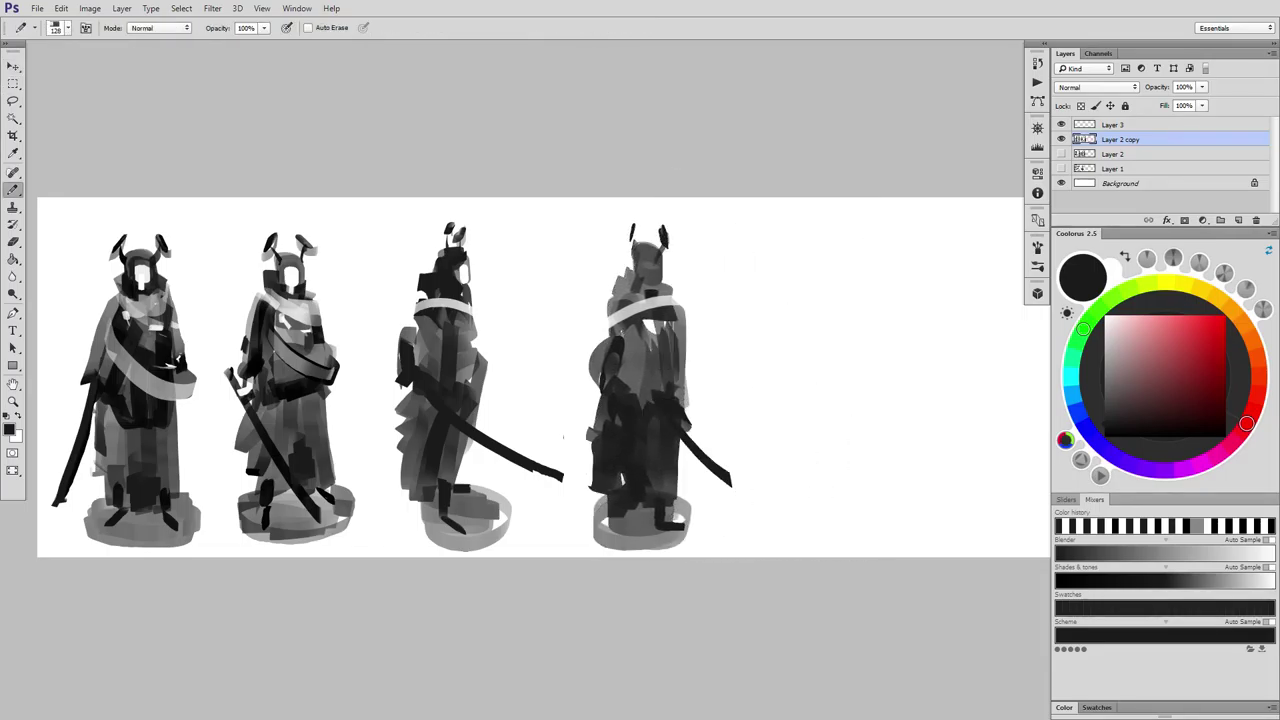
{"action": "left_click_drag", "start_coordinate": [563, 437], "coordinate": [566, 431]}
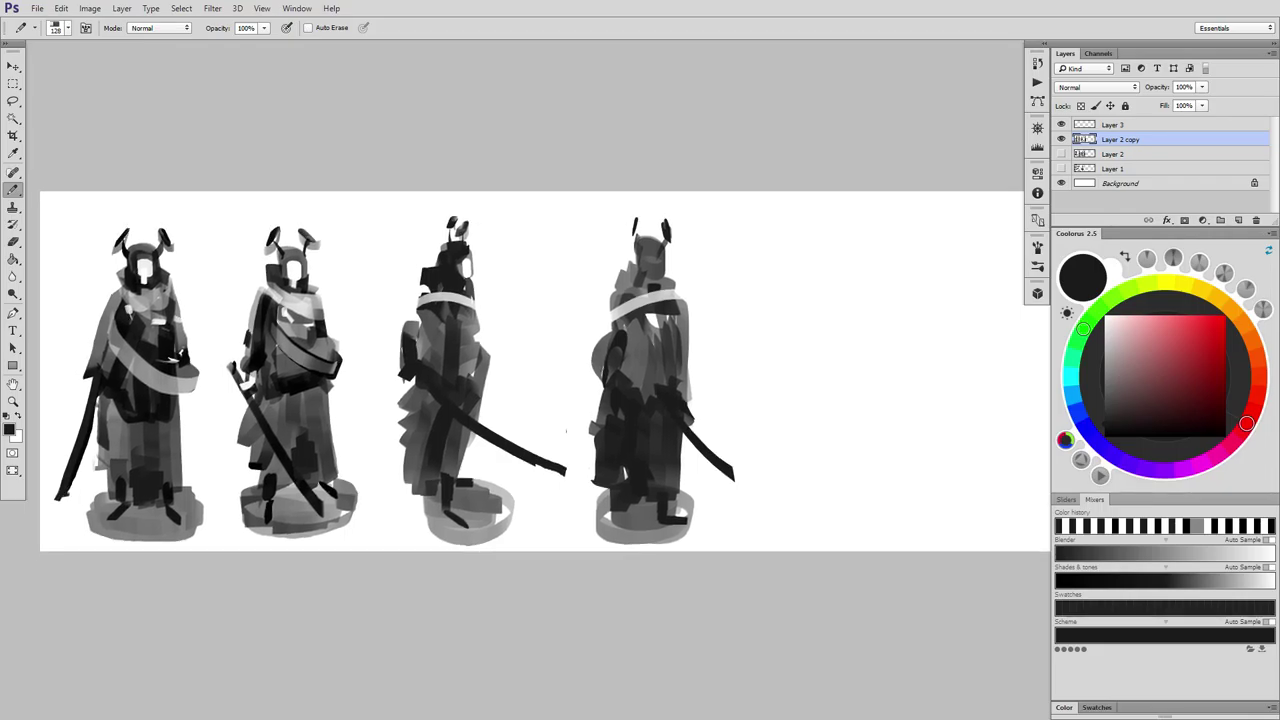
{"action": "mouse_move", "coordinate": [803, 245]}
{"action": "left_mouse_down"}
{"action": "mouse_move", "coordinate": [792, 270]}
{"action": "mouse_move", "coordinate": [819, 287]}
{"action": "mouse_move", "coordinate": [772, 310]}
{"action": "mouse_move", "coordinate": [816, 305]}
{"action": "mouse_move", "coordinate": [764, 344]}
{"action": "mouse_move", "coordinate": [820, 395]}
{"action": "mouse_move", "coordinate": [790, 370]}
{"action": "mouse_move", "coordinate": [790, 415]}
{"action": "mouse_move", "coordinate": [818, 390]}
{"action": "mouse_move", "coordinate": [805, 440]}
{"action": "mouse_move", "coordinate": [765, 430]}
{"action": "mouse_move", "coordinate": [760, 478]}
{"action": "mouse_move", "coordinate": [785, 415]}
{"action": "mouse_move", "coordinate": [800, 500]}
{"action": "mouse_move", "coordinate": [815, 410]}
{"action": "left_mouse_up"}
{"action": "mouse_move", "coordinate": [826, 505]}
{"action": "left_mouse_down"}
{"action": "mouse_move", "coordinate": [834, 385]}
{"action": "mouse_move", "coordinate": [838, 455]}
{"action": "mouse_move", "coordinate": [745, 390]}
{"action": "mouse_move", "coordinate": [760, 385]}
{"action": "left_mouse_up"}
{"action": "left_click_drag", "start_coordinate": [820, 290], "coordinate": [852, 390]}
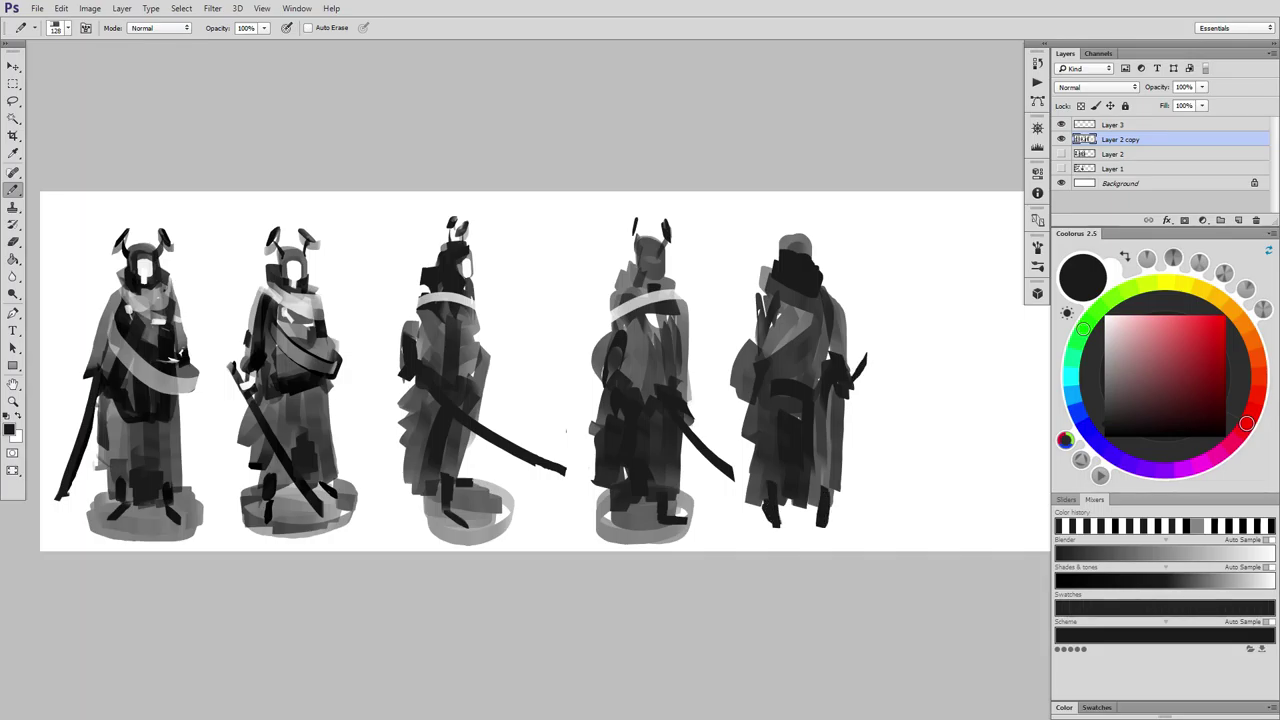
{"action": "mouse_move", "coordinate": [772, 518]}
{"action": "left_mouse_down"}
{"action": "mouse_move", "coordinate": [836, 504]}
{"action": "mouse_move", "coordinate": [760, 520]}
{"action": "mouse_move", "coordinate": [858, 524]}
{"action": "mouse_move", "coordinate": [486, 320]}
{"action": "mouse_move", "coordinate": [240, 254]}
{"action": "left_mouse_up"}
Try to shift all five figures to the right, undo the move and clear the selection.
{"action": "key", "text": "ctrl+minus"}
{"action": "key", "text": "m"}
{"action": "key", "text": "v"}
{"action": "left_click_drag", "start_coordinate": [316, 382], "coordinate": [452, 385]}
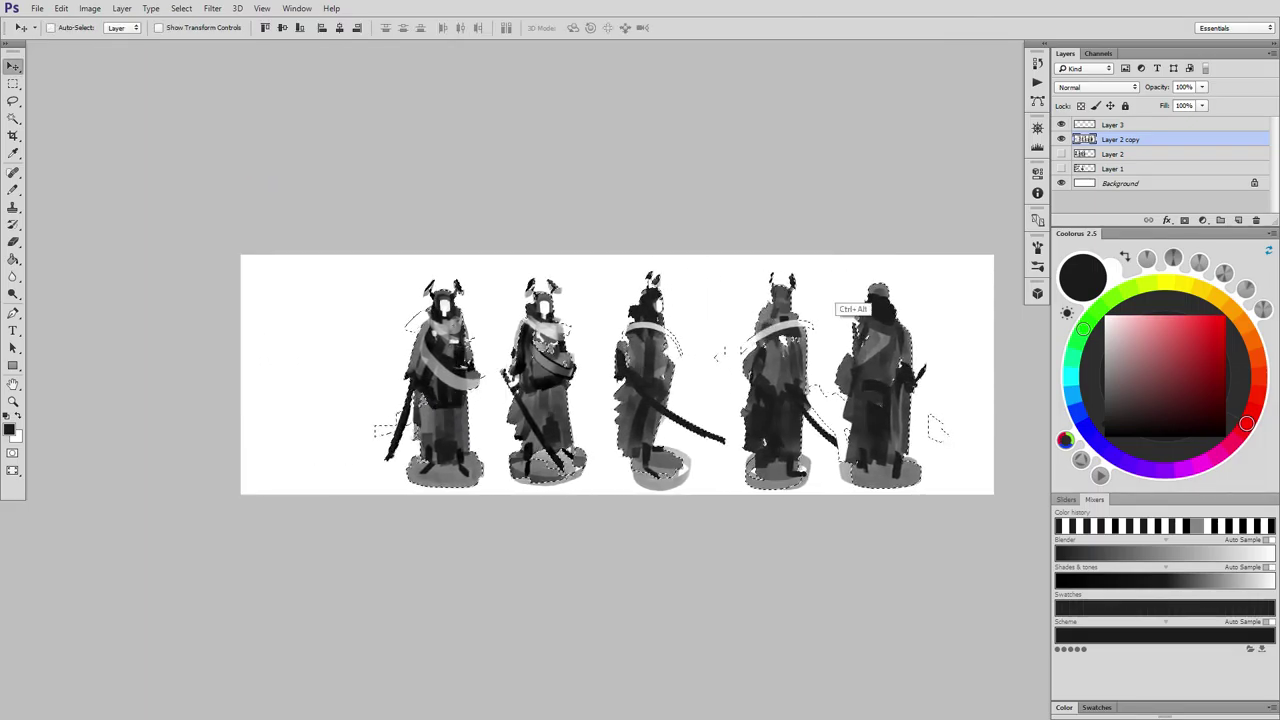
{"action": "key", "text": "ctrl+z"}
{"action": "key", "text": "ctrl+d"}
Show Layer 2 and move the Layer 2 copy figures right, clear of Layer 2's first swordsman.
{"action": "left_click_drag", "start_coordinate": [318, 366], "coordinate": [419, 352]}
{"action": "left_click_drag", "start_coordinate": [842, 320], "coordinate": [736, 320]}
{"action": "left_click", "coordinate": [1061, 154]}
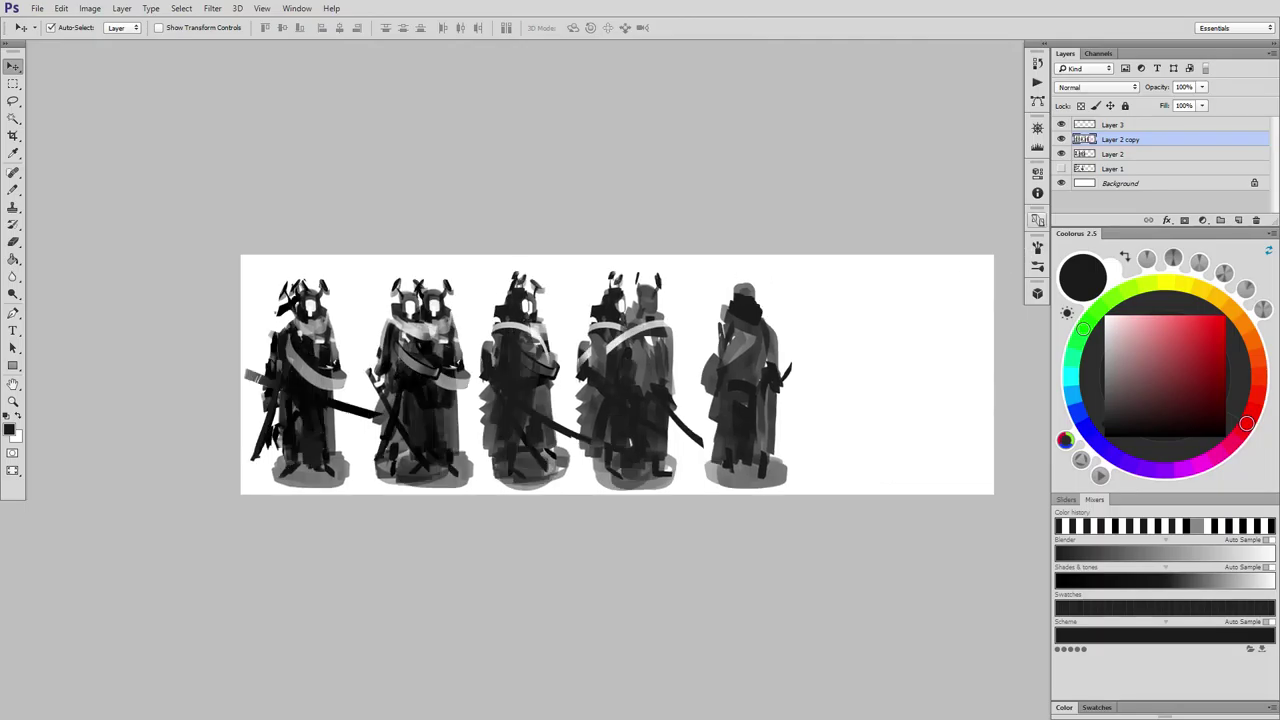
{"action": "left_click_drag", "start_coordinate": [318, 364], "coordinate": [483, 364]}
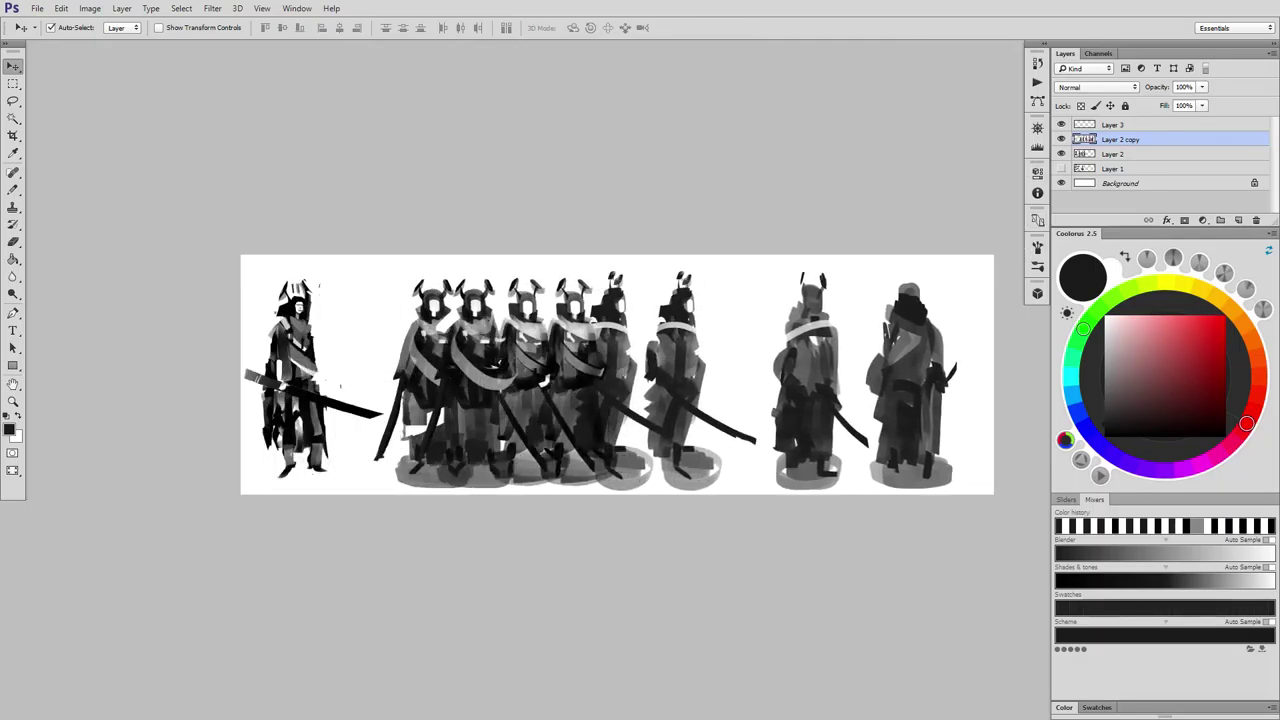
Select the first swordsman on Layer 2 and copy it onto a new layer.
{"action": "left_click", "coordinate": [304, 372]}
{"action": "key", "text": "m"}
{"action": "mouse_move", "coordinate": [239, 254]}
{"action": "left_mouse_down"}
{"action": "mouse_move", "coordinate": [398, 545]}
{"action": "mouse_move", "coordinate": [387, 560]}
{"action": "left_mouse_up"}
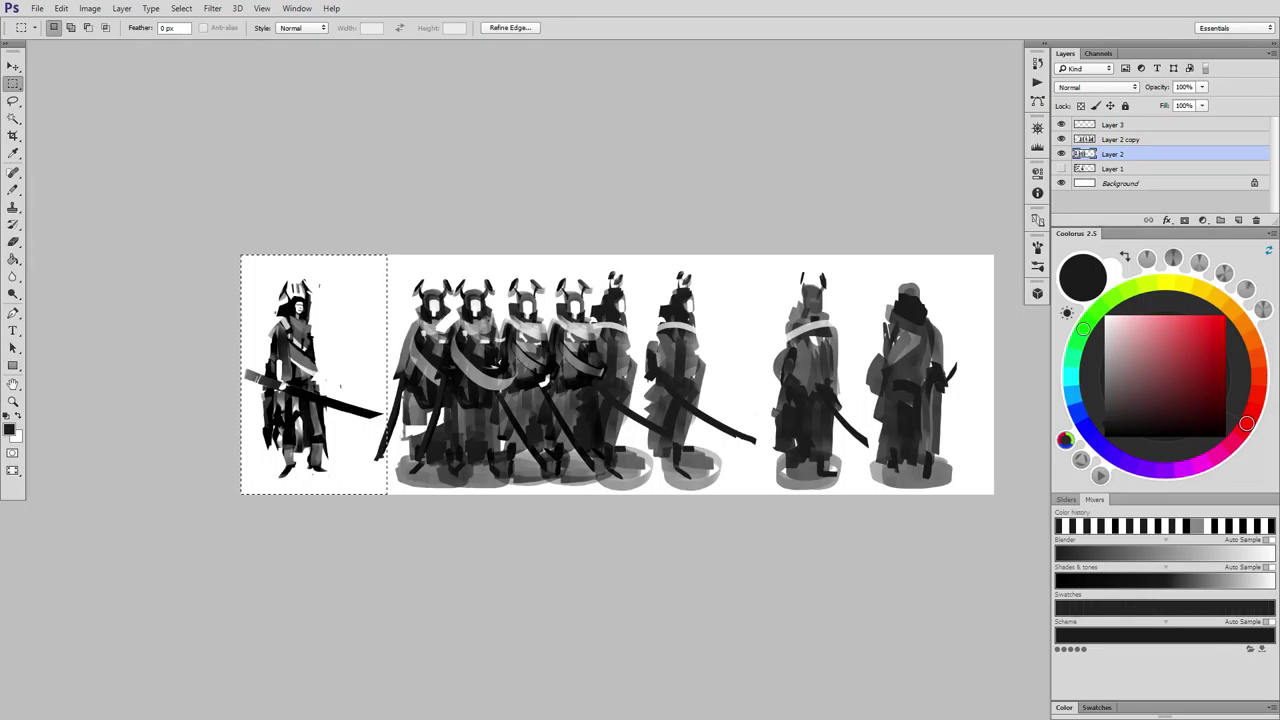
{"action": "key", "text": "ctrl+j"}
Hide Layer 2 and nudge the Layer 2 copy figures slightly left.
{"action": "left_click", "coordinate": [797, 436], "text": "ctrl"}
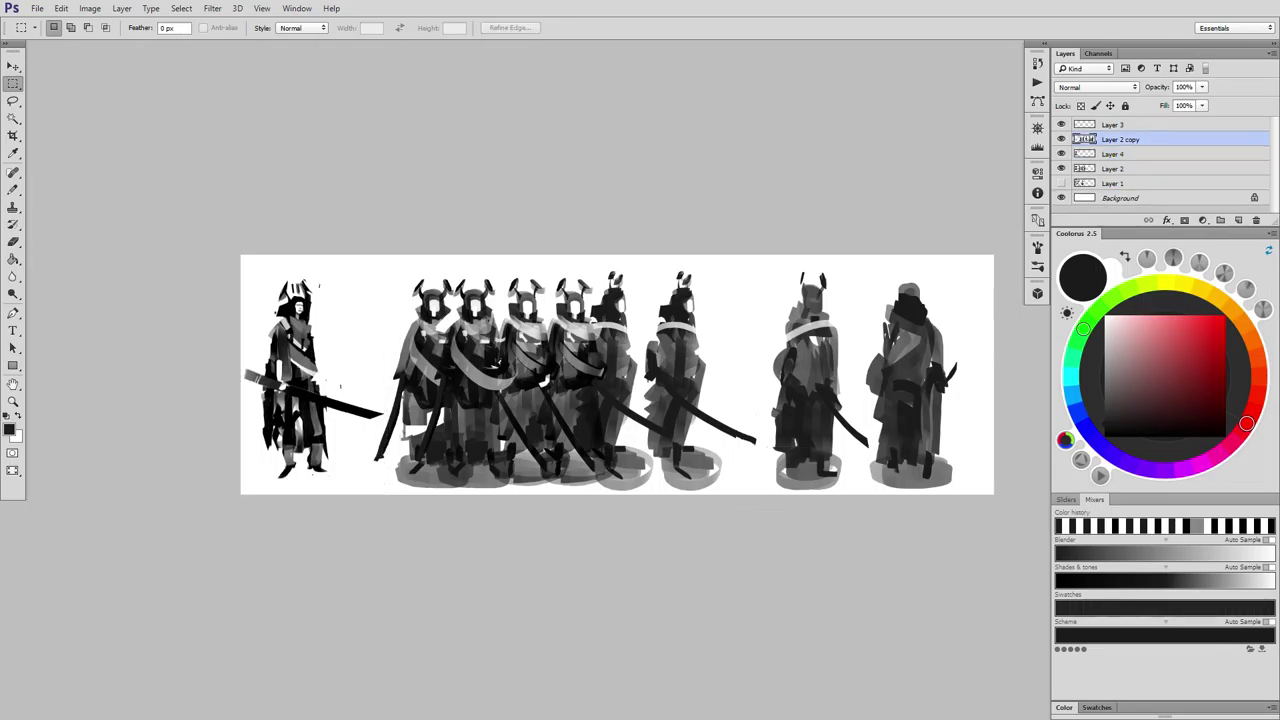
{"action": "left_click", "coordinate": [1061, 169]}
{"action": "key", "text": "v"}
{"action": "left_click_drag", "start_coordinate": [292, 388], "coordinate": [292, 388]}
{"action": "mouse_move", "coordinate": [482, 364]}
{"action": "left_mouse_down"}
{"action": "mouse_move", "coordinate": [454, 362]}
{"action": "mouse_move", "coordinate": [473, 366]}
{"action": "left_mouse_up"}
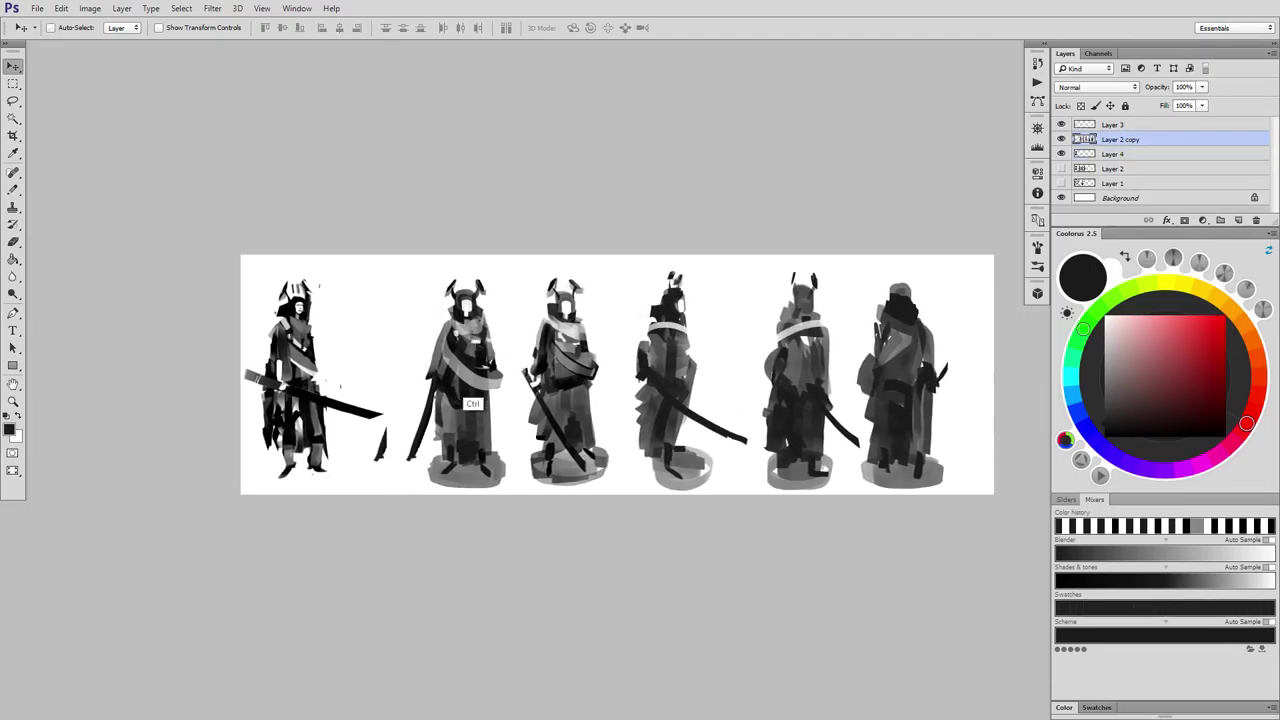
Hide the side panels to give the turnaround sheet more room.
{"action": "key", "text": "b"}
{"action": "key", "text": "ctrl+plus"}
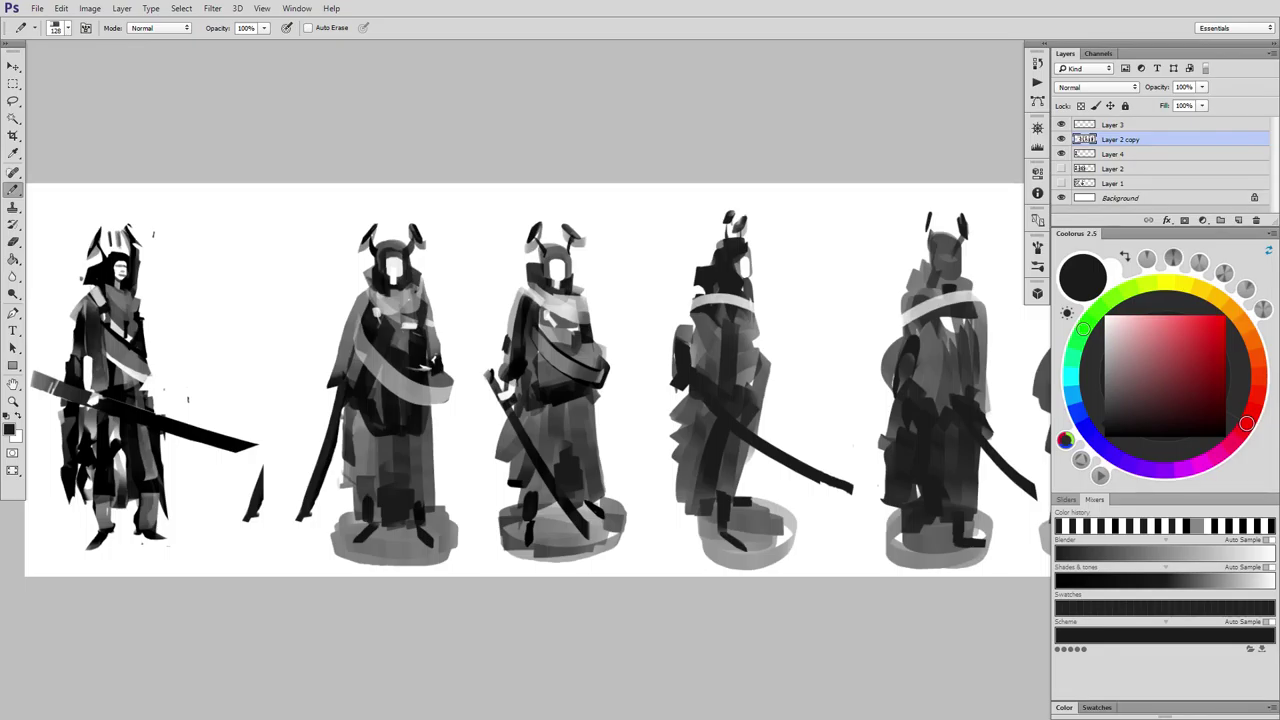
{"action": "key", "text": "ctrl+plus"}
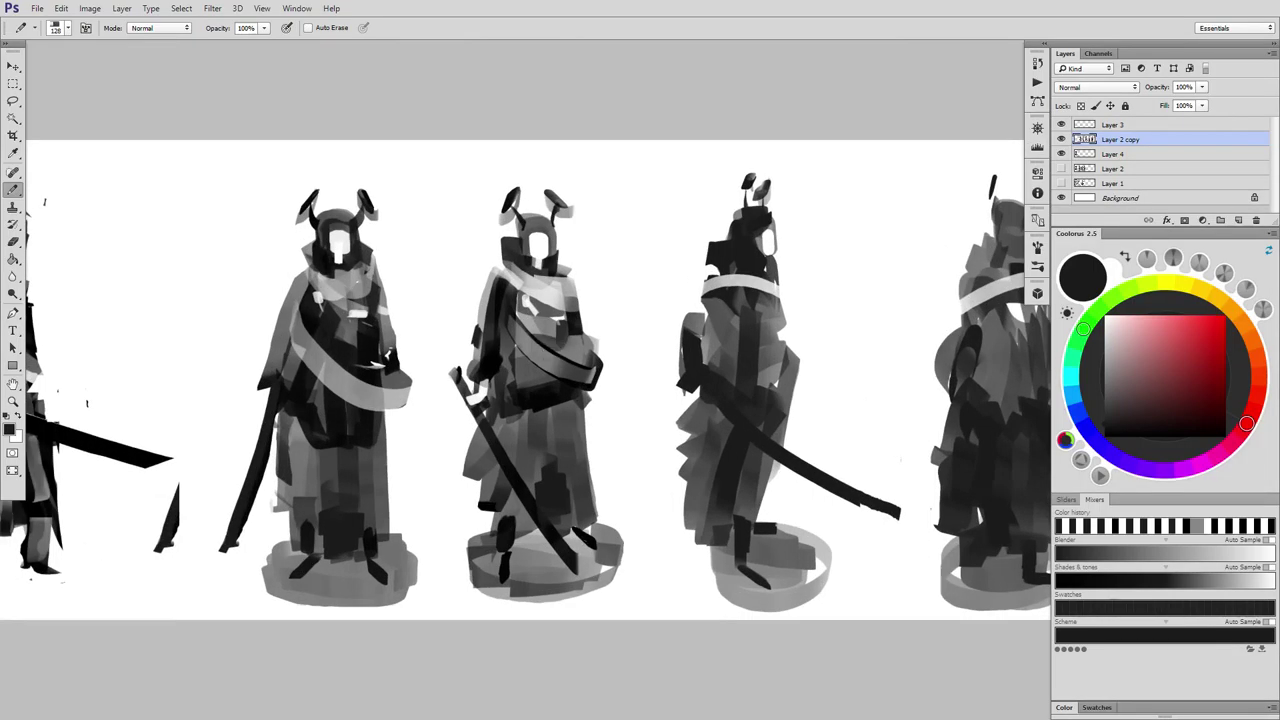
{"action": "key", "text": "ctrl+minus"}
{"action": "key", "text": "Tab"}
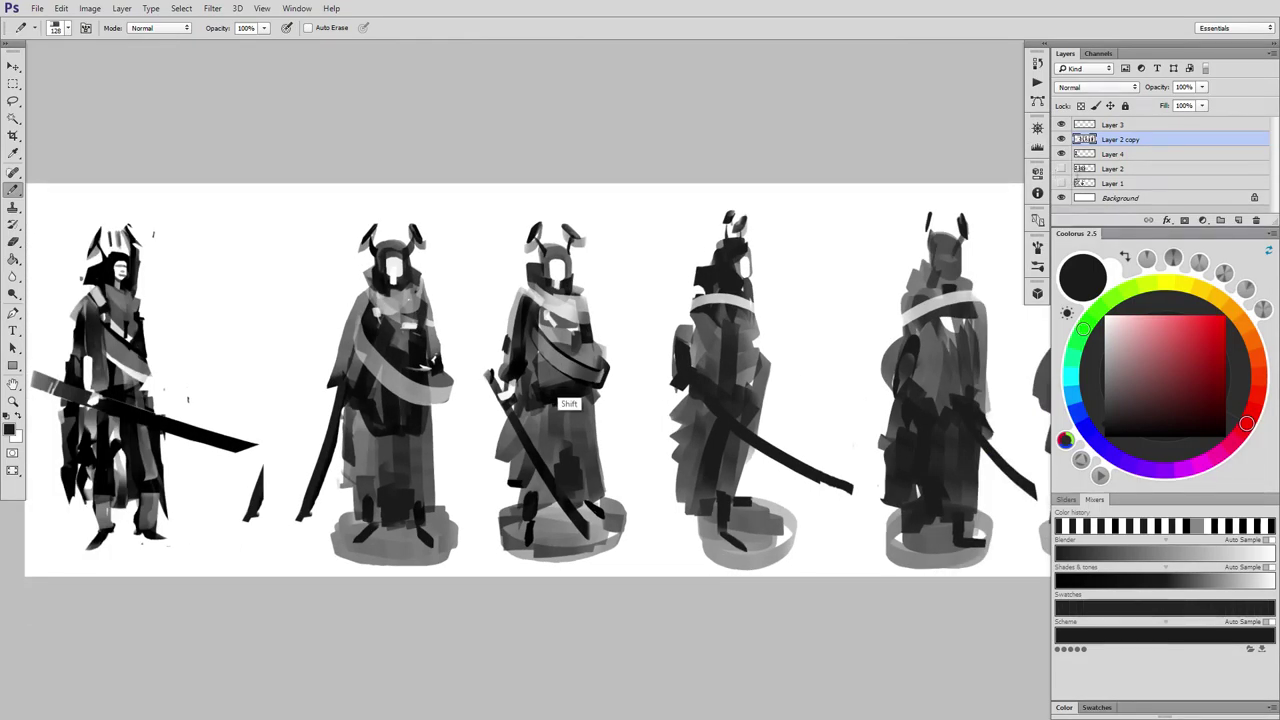
{"action": "key", "text": "m"}
{"action": "left_click_drag", "start_coordinate": [278, 540], "coordinate": [237, 459]}
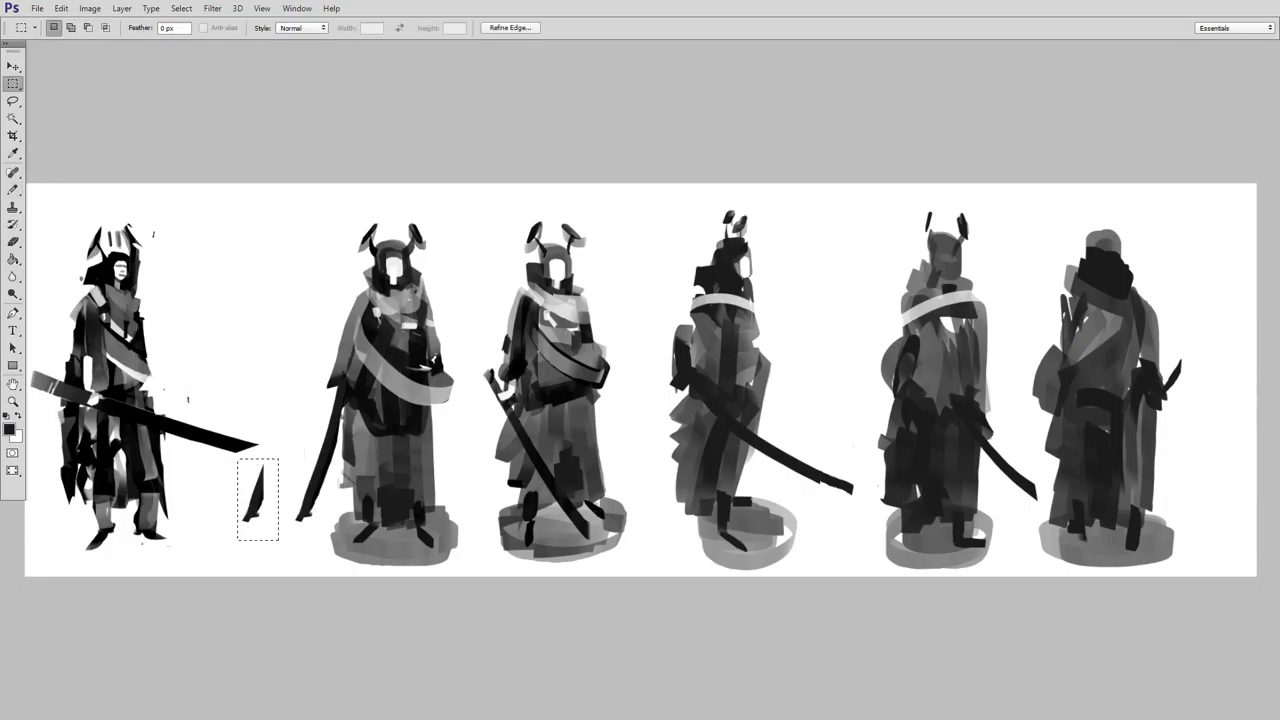
{"action": "key", "text": "z"}
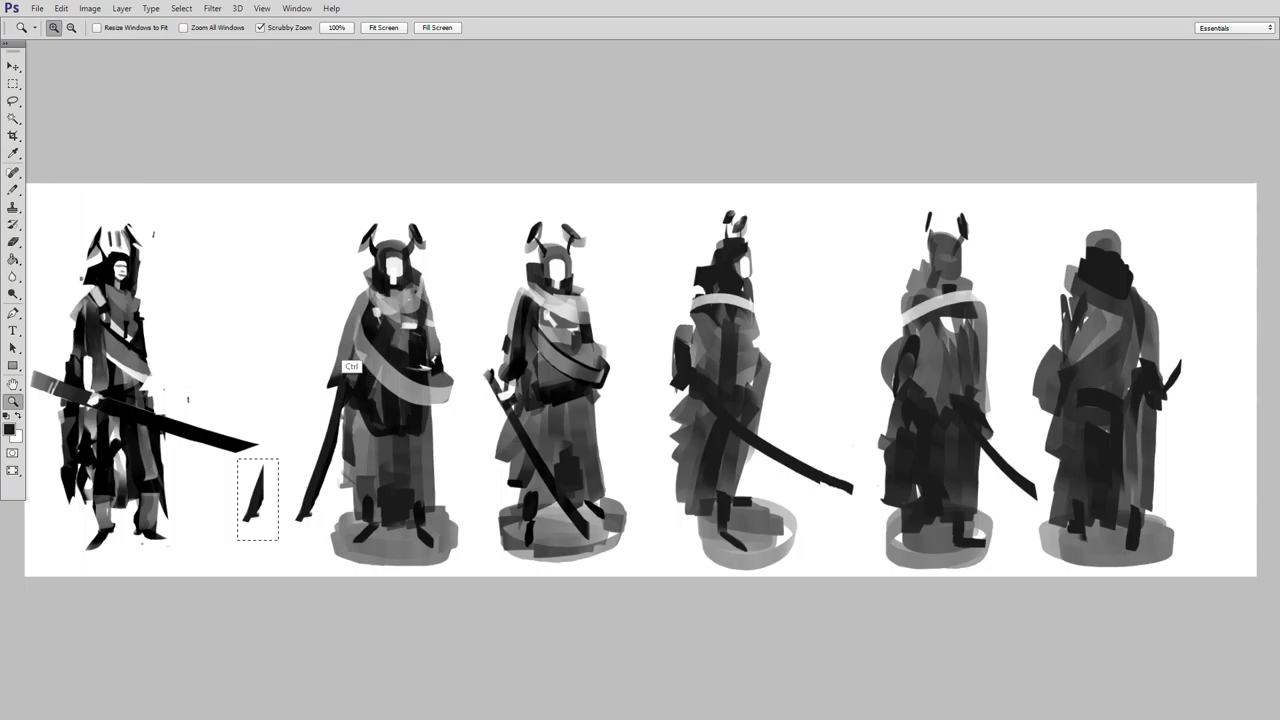
{"action": "key", "text": "v"}
{"action": "key", "text": "ctrl+d"}
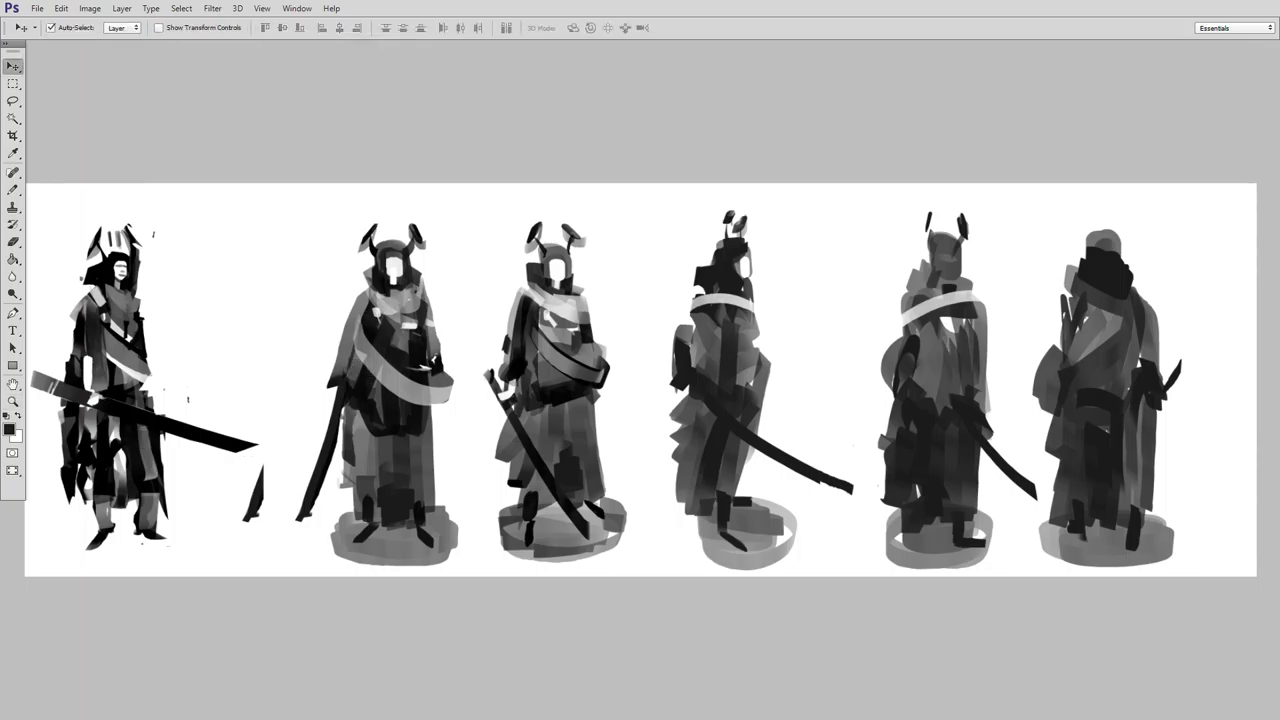
Delete the stray blade fragment between the first and second figures and clear the selection.
{"action": "key", "text": "m"}
{"action": "left_click_drag", "start_coordinate": [277, 543], "coordinate": [232, 461]}
{"action": "key", "text": "Delete"}
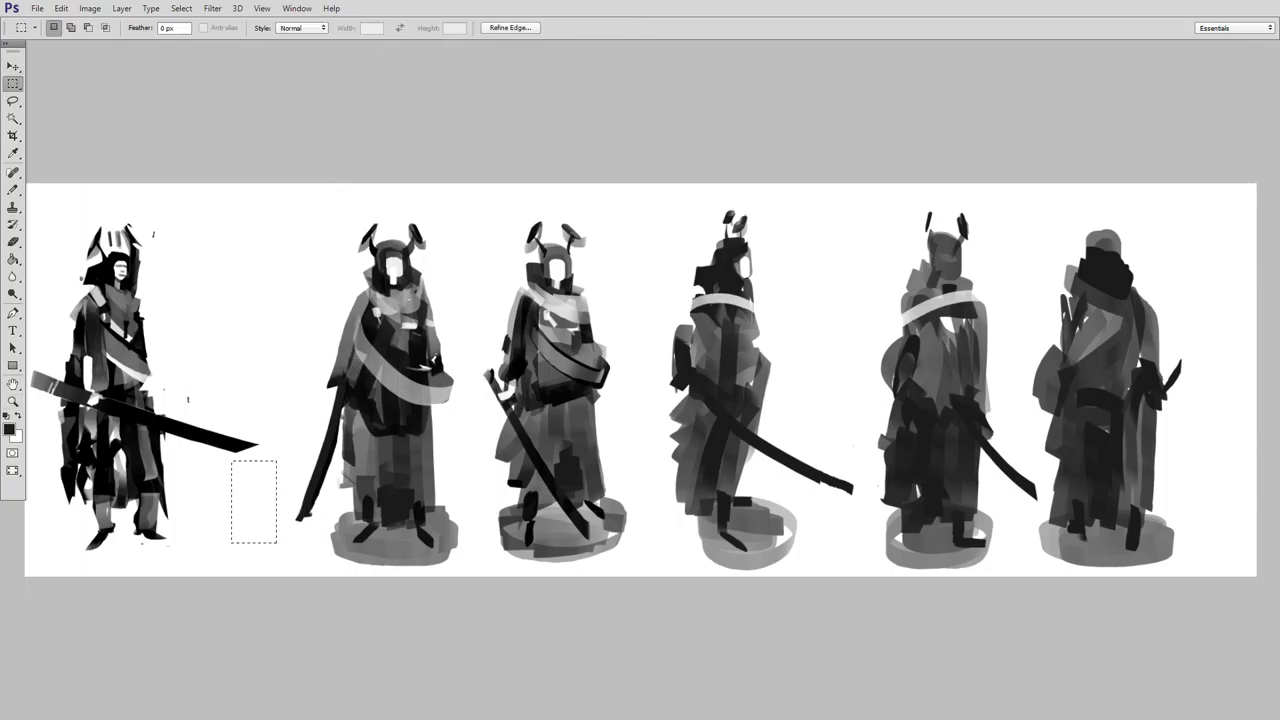
{"action": "key", "text": "ctrl+d"}
Move the second figure slightly left and clear the selection.
{"action": "key", "text": "v"}
{"action": "key", "text": "m"}
{"action": "left_click_drag", "start_coordinate": [296, 184], "coordinate": [475, 662]}
{"action": "key", "text": "v"}
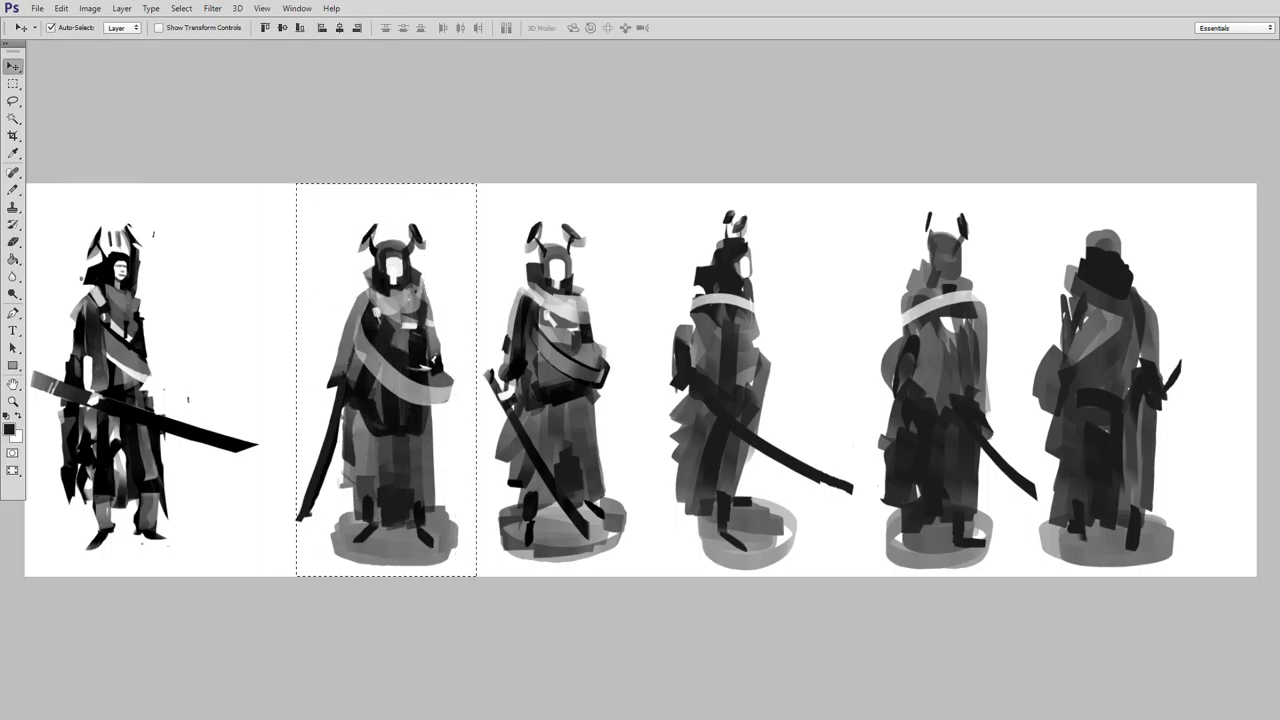
{"action": "mouse_move", "coordinate": [399, 474]}
{"action": "left_mouse_down"}
{"action": "mouse_move", "coordinate": [371, 474]}
{"action": "mouse_move", "coordinate": [386, 478]}
{"action": "left_mouse_up"}
{"action": "key", "text": "ctrl+d"}
Select the third to sixth figures and shift them slightly right.
{"action": "key", "text": "m"}
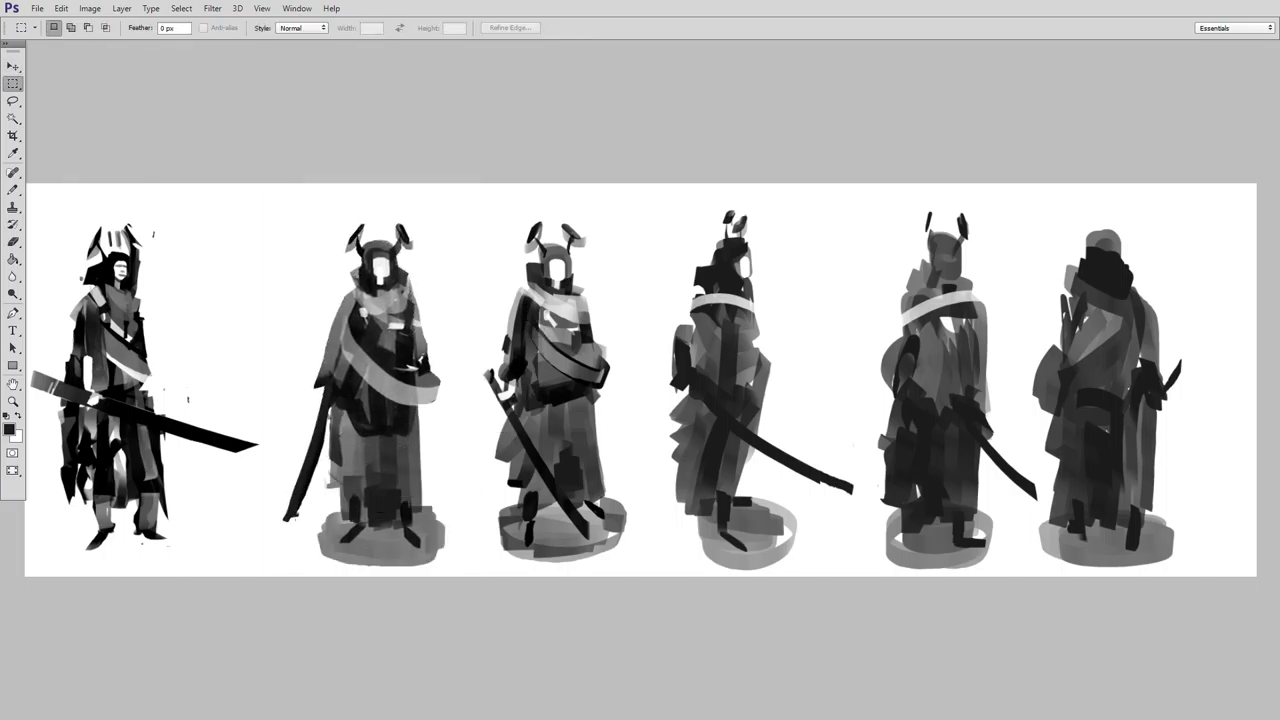
{"action": "left_click_drag", "start_coordinate": [471, 184], "coordinate": [1201, 577]}
{"action": "key", "text": "v"}
{"action": "left_click_drag", "start_coordinate": [568, 372], "coordinate": [590, 345]}
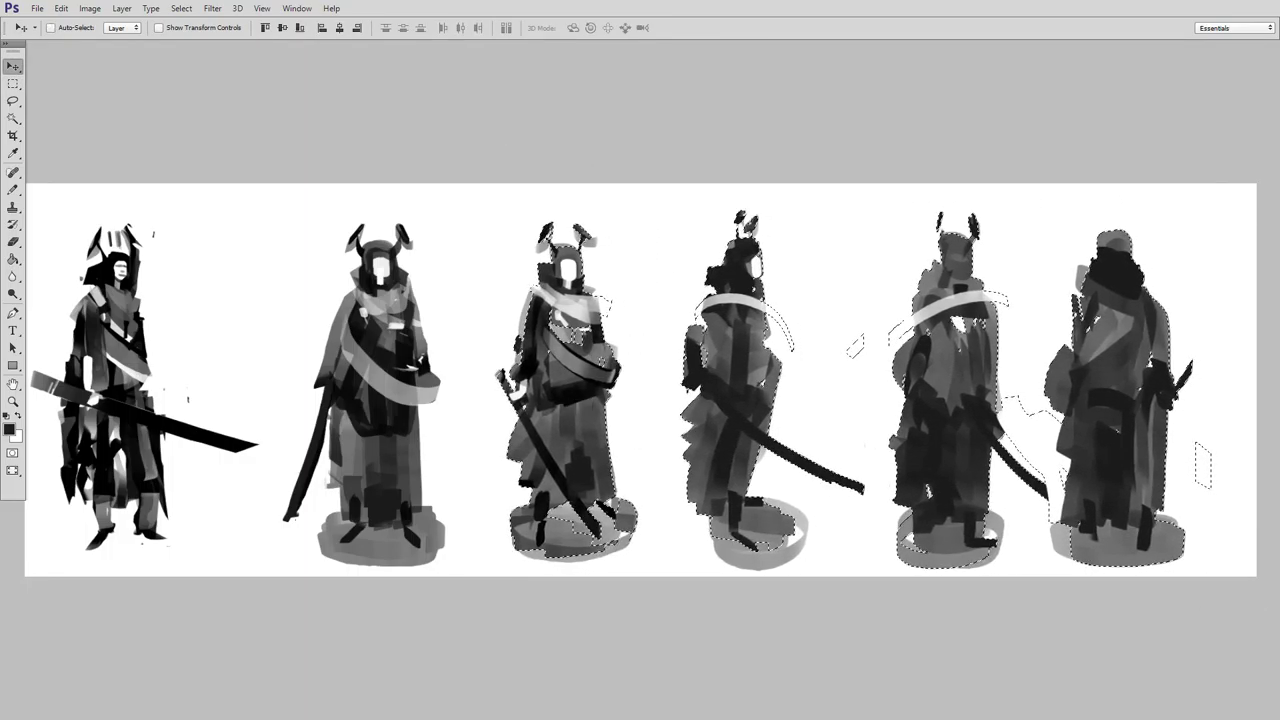
Move the fourth, fifth and sixth figures further right as a group and clear the selection.
{"action": "key", "text": "m"}
{"action": "left_click_drag", "start_coordinate": [666, 183], "coordinate": [1166, 576]}
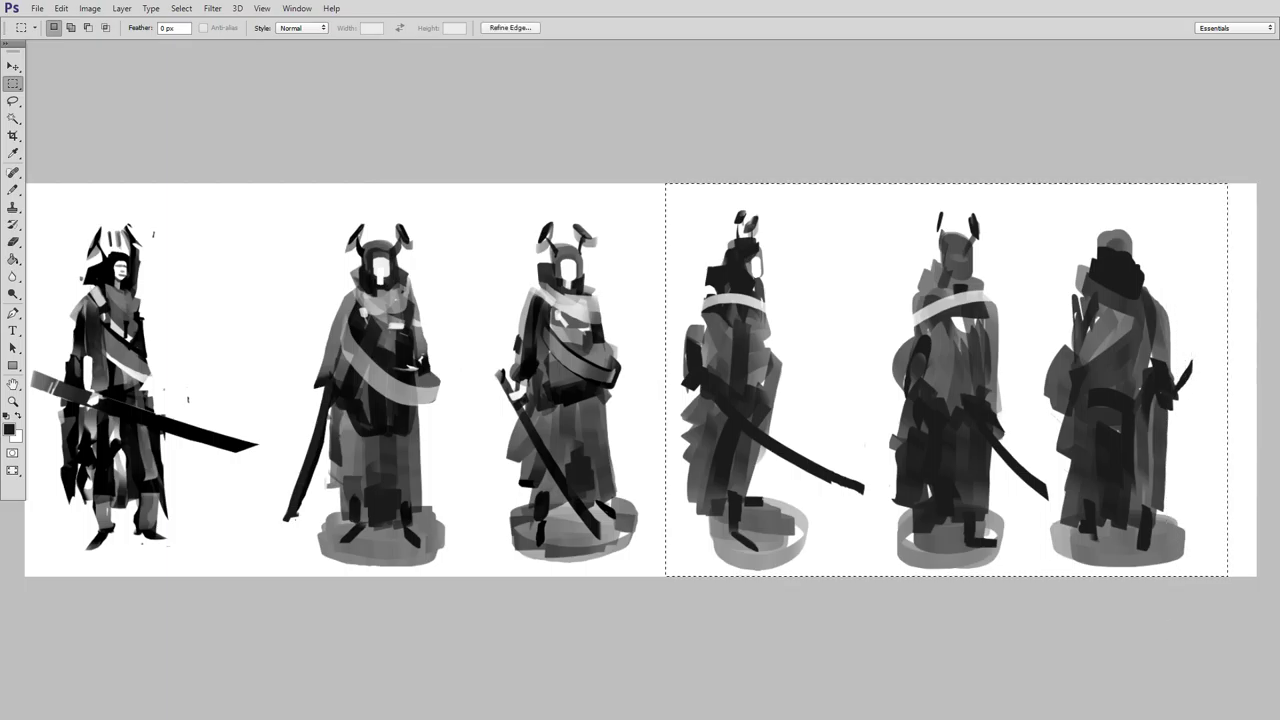
{"action": "key", "text": "v"}
{"action": "left_click_drag", "start_coordinate": [738, 340], "coordinate": [760, 397]}
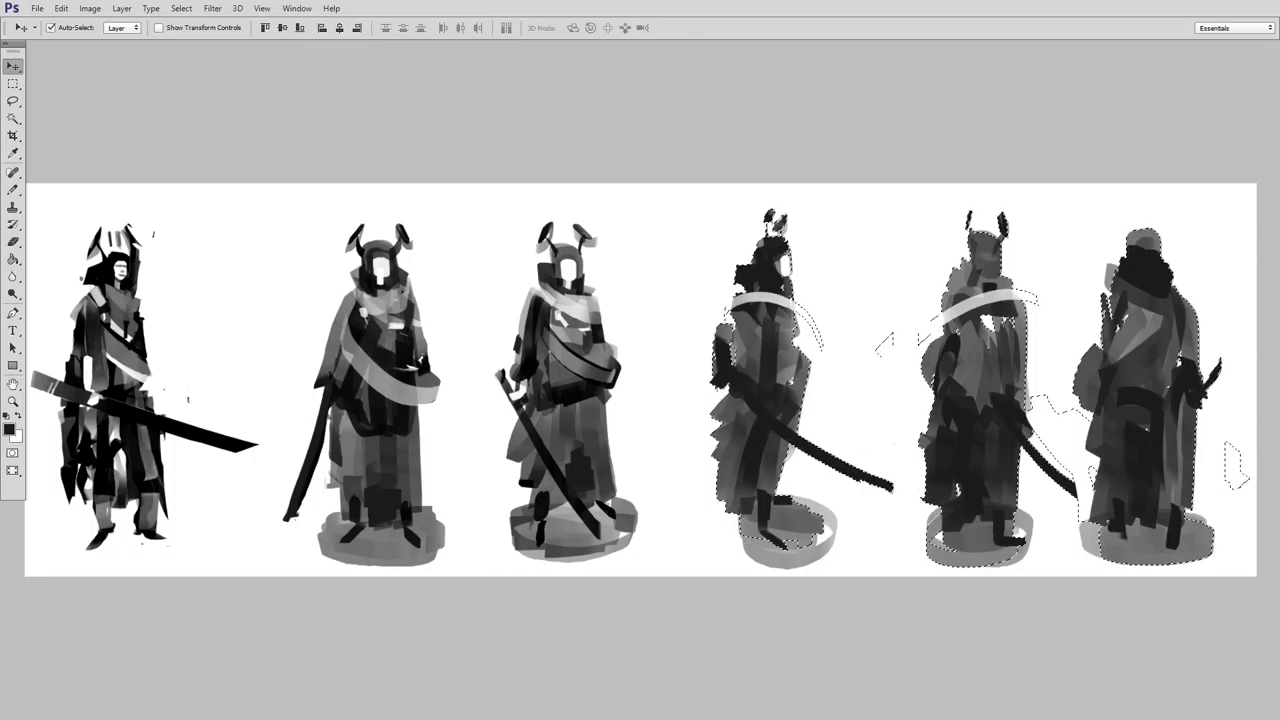
{"action": "key", "text": "ctrl+d"}
Extend the canvas to the right of the sixth figure with the Crop tool.
{"action": "left_click_drag", "start_coordinate": [1037, 455], "coordinate": [818, 414]}
{"action": "key", "text": "ctrl+minus"}
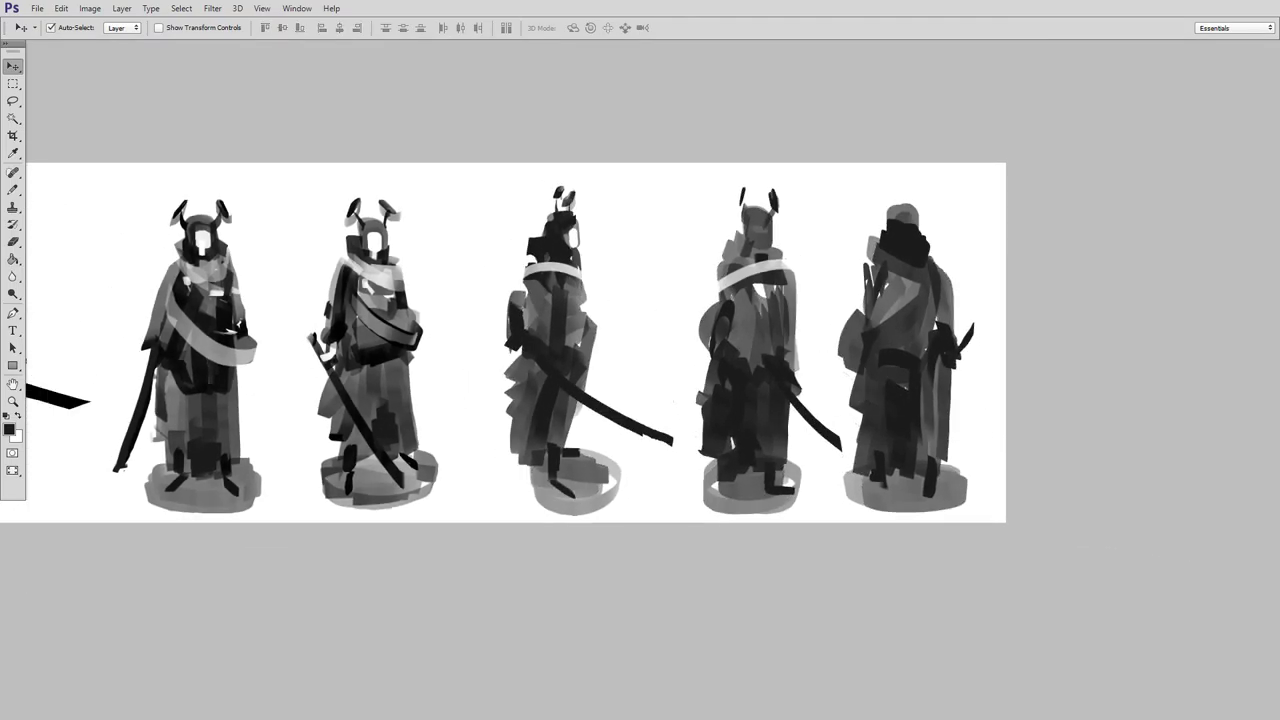
{"action": "key", "text": "ctrl+minus"}
{"action": "key", "text": "c"}
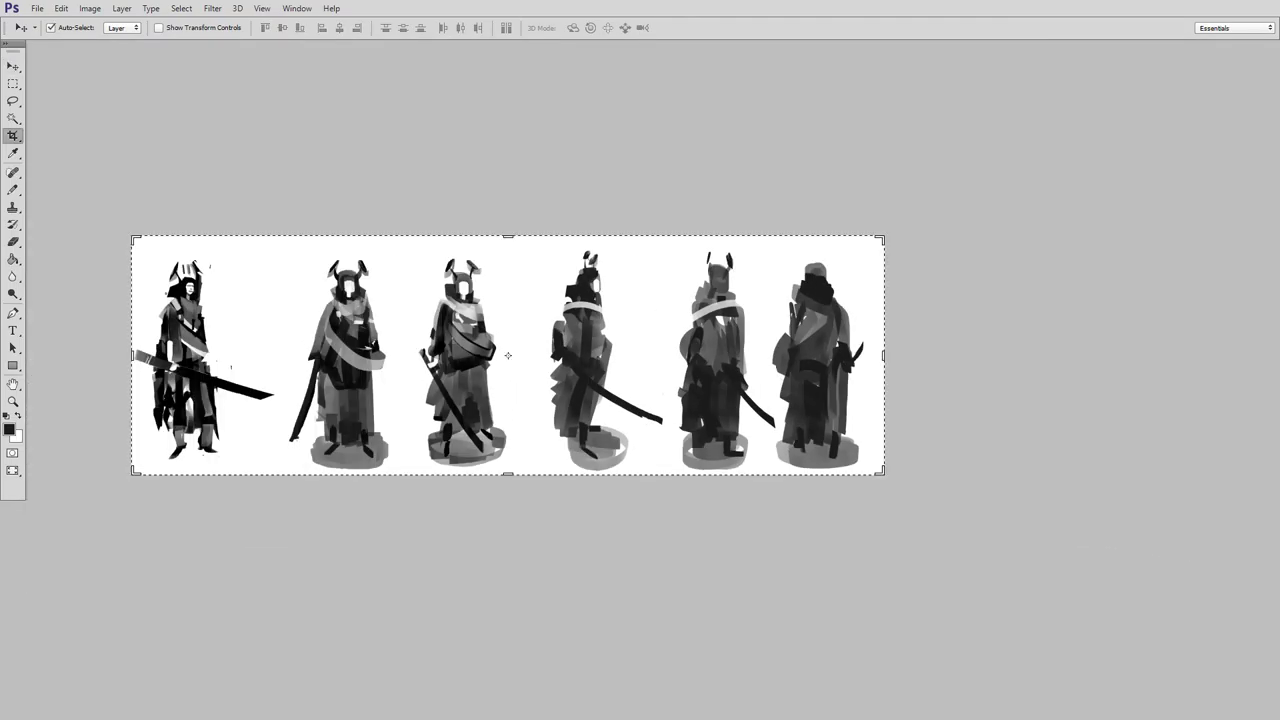
{"action": "left_click_drag", "start_coordinate": [883, 355], "coordinate": [1092, 355]}
{"action": "key", "text": "Return"}
Shift the fifth and sixth figures right, away from the fourth, and clear the selection.
{"action": "key", "text": "m"}
{"action": "left_click_drag", "start_coordinate": [832, 505], "coordinate": [604, 195]}
{"action": "key", "text": "v"}
{"action": "left_click_drag", "start_coordinate": [624, 350], "coordinate": [656, 352]}
{"action": "key", "text": "ctrl+d"}
Select the sixth figure, move it right to clear the fifth figure, and clear the selection.
{"action": "key", "text": "m"}
{"action": "mouse_move", "coordinate": [851, 441]}
{"action": "left_mouse_down"}
{"action": "mouse_move", "coordinate": [896, 498]}
{"action": "mouse_move", "coordinate": [718, 252]}
{"action": "left_mouse_up"}
{"action": "mouse_move", "coordinate": [705, 343]}
{"action": "left_mouse_down"}
{"action": "mouse_move", "coordinate": [742, 400]}
{"action": "mouse_move", "coordinate": [712, 490]}
{"action": "left_mouse_up"}
{"action": "key", "text": "v"}
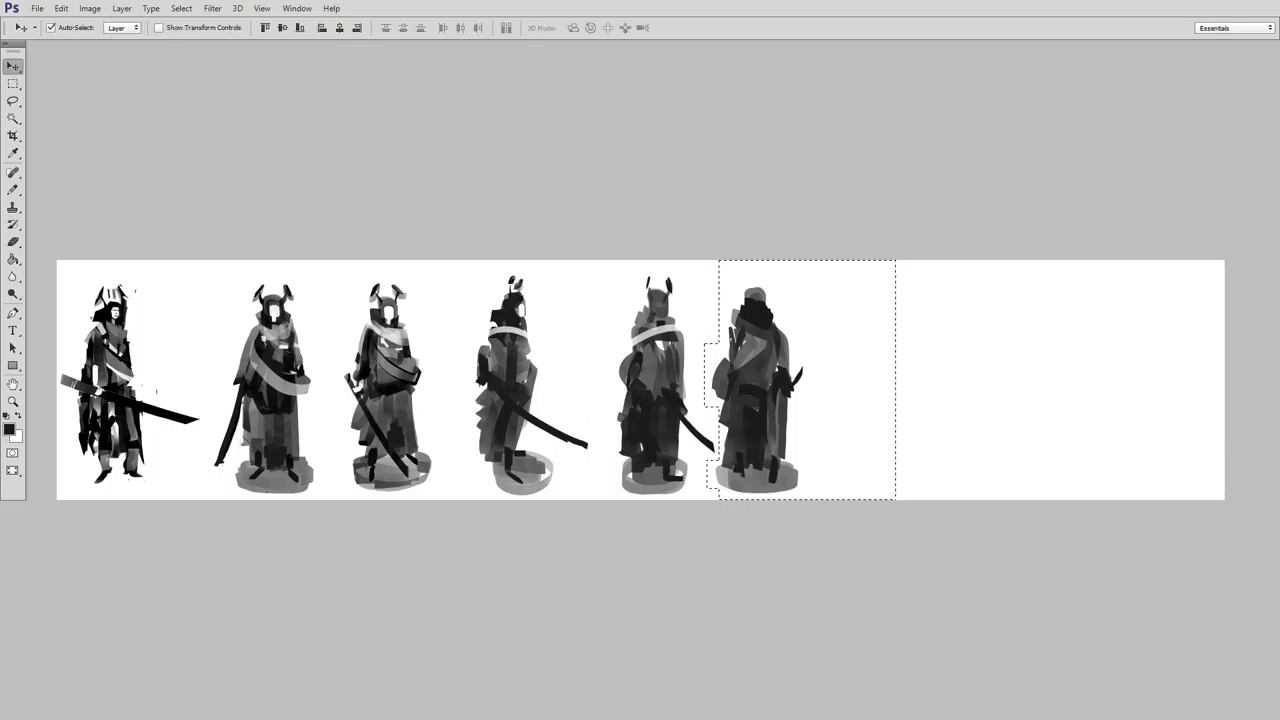
{"action": "left_click_drag", "start_coordinate": [767, 390], "coordinate": [820, 390]}
{"action": "key", "text": "ctrl+d"}
Duplicate the third to fifth figures to the right of the sixth and flip the copies horizontally.
{"action": "key", "text": "m"}
{"action": "left_click_drag", "start_coordinate": [534, 380], "coordinate": [334, 222]}
{"action": "left_click_drag", "start_coordinate": [396, 390], "coordinate": [938, 372]}
{"action": "key", "text": "ctrl+t"}
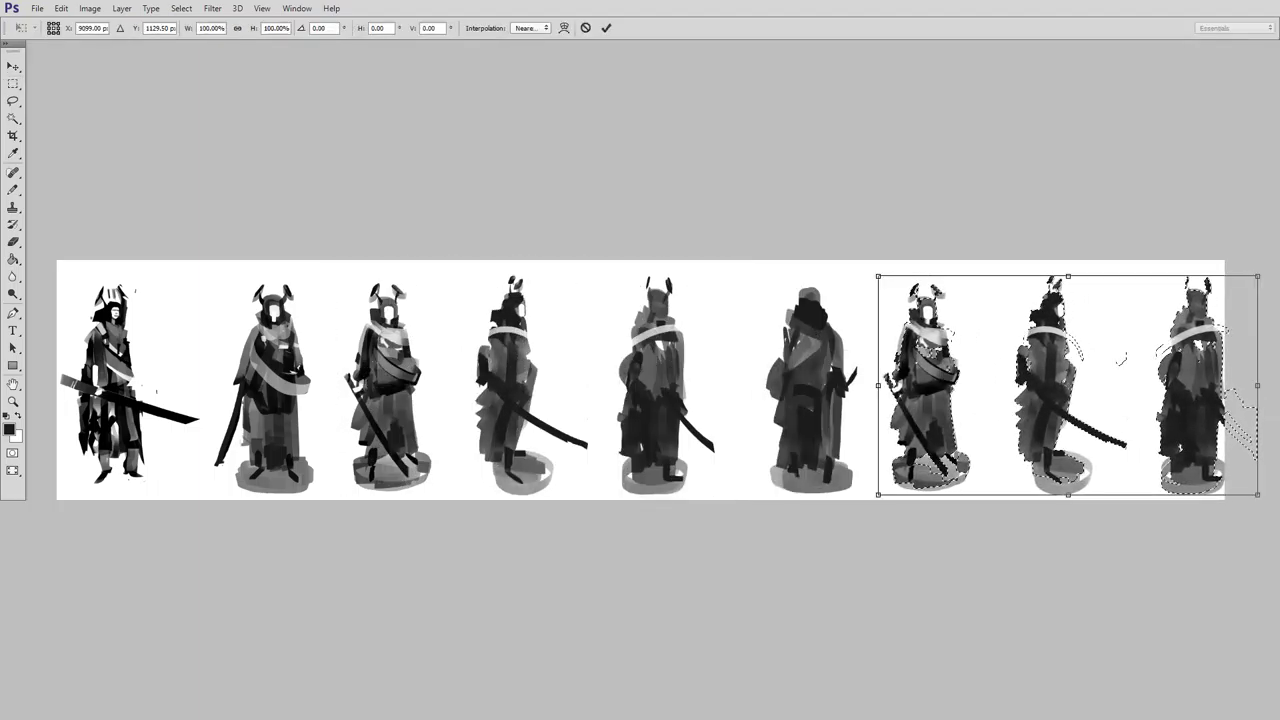
{"action": "right_click", "coordinate": [937, 404]}
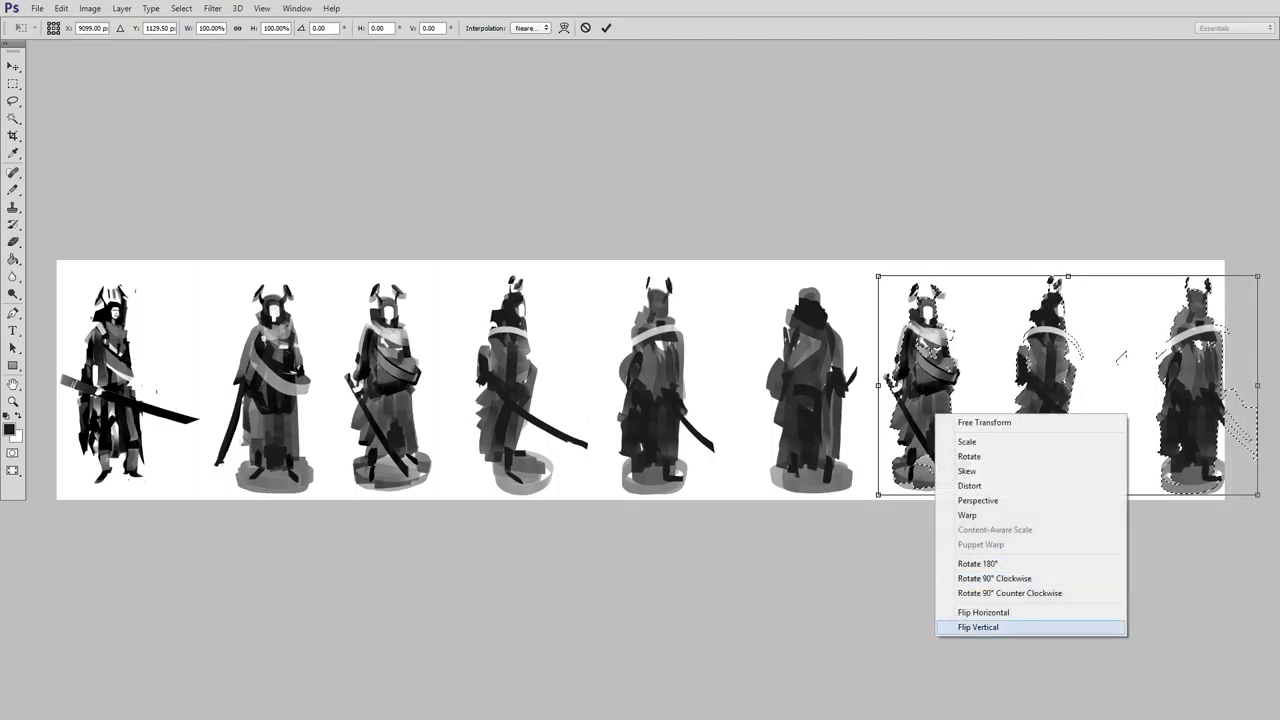
{"action": "left_click", "coordinate": [1000, 612]}
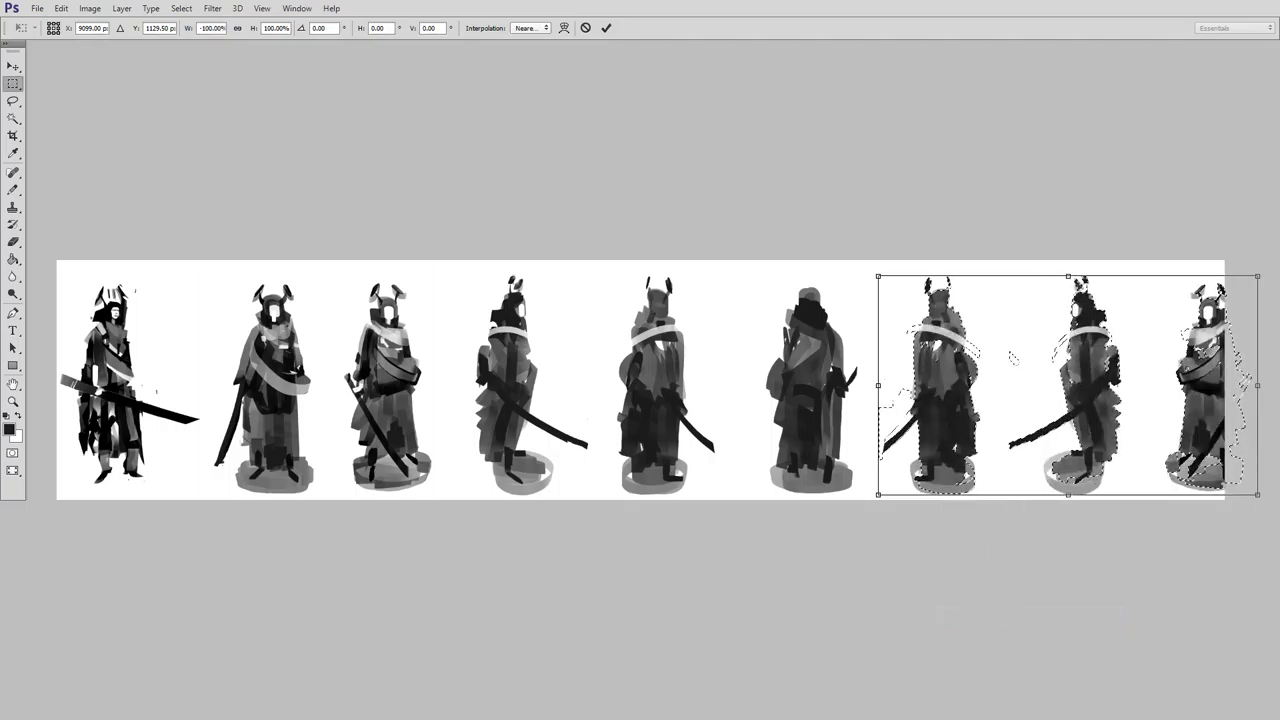
{"action": "key", "text": "Return"}
Nudge the mirrored copies slightly right and up, away from the sixth figure.
{"action": "key", "text": "ctrl+minus"}
{"action": "key", "text": "ctrl+plus"}
{"action": "left_click_drag", "start_coordinate": [939, 384], "coordinate": [729, 399]}
{"action": "mouse_move", "coordinate": [800, 380]}
{"action": "left_mouse_down"}
{"action": "mouse_move", "coordinate": [780, 366]}
{"action": "mouse_move", "coordinate": [795, 358]}
{"action": "left_mouse_up"}
{"action": "key", "text": "Return"}
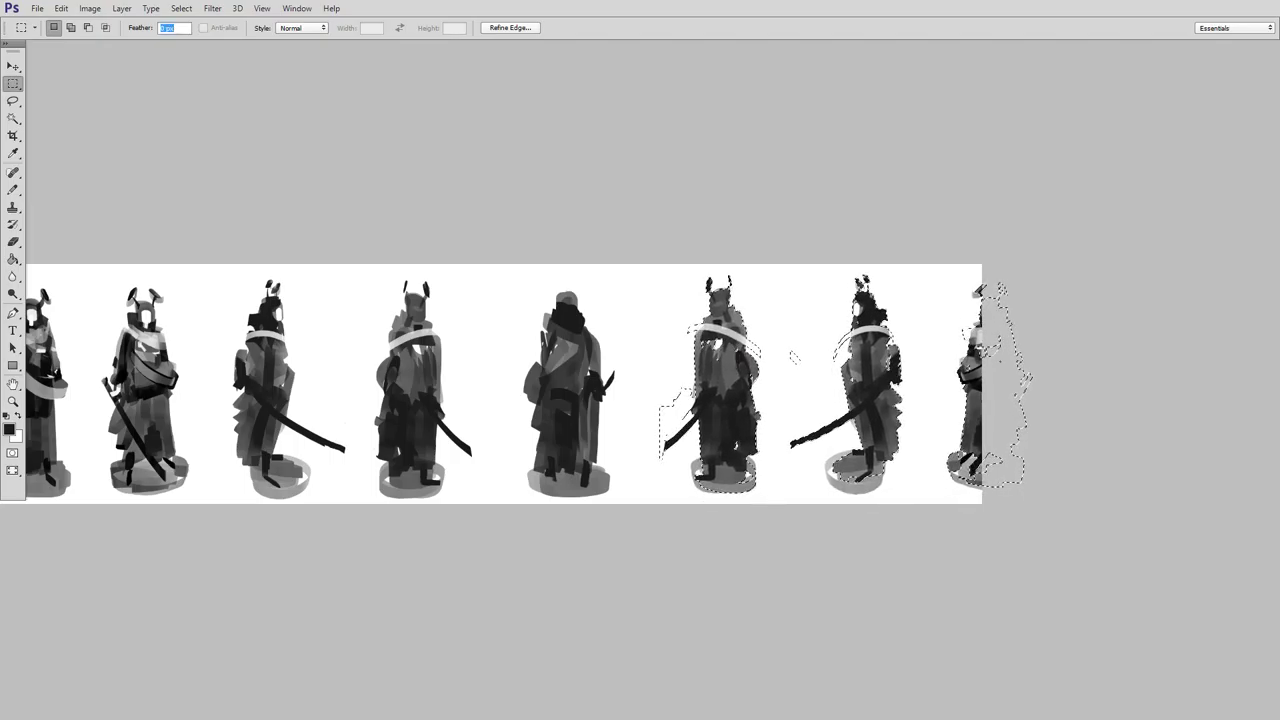
Clear the selection and extend the canvas to the right of the cut-off ninth figure with the Crop tool.
{"action": "key", "text": "c"}
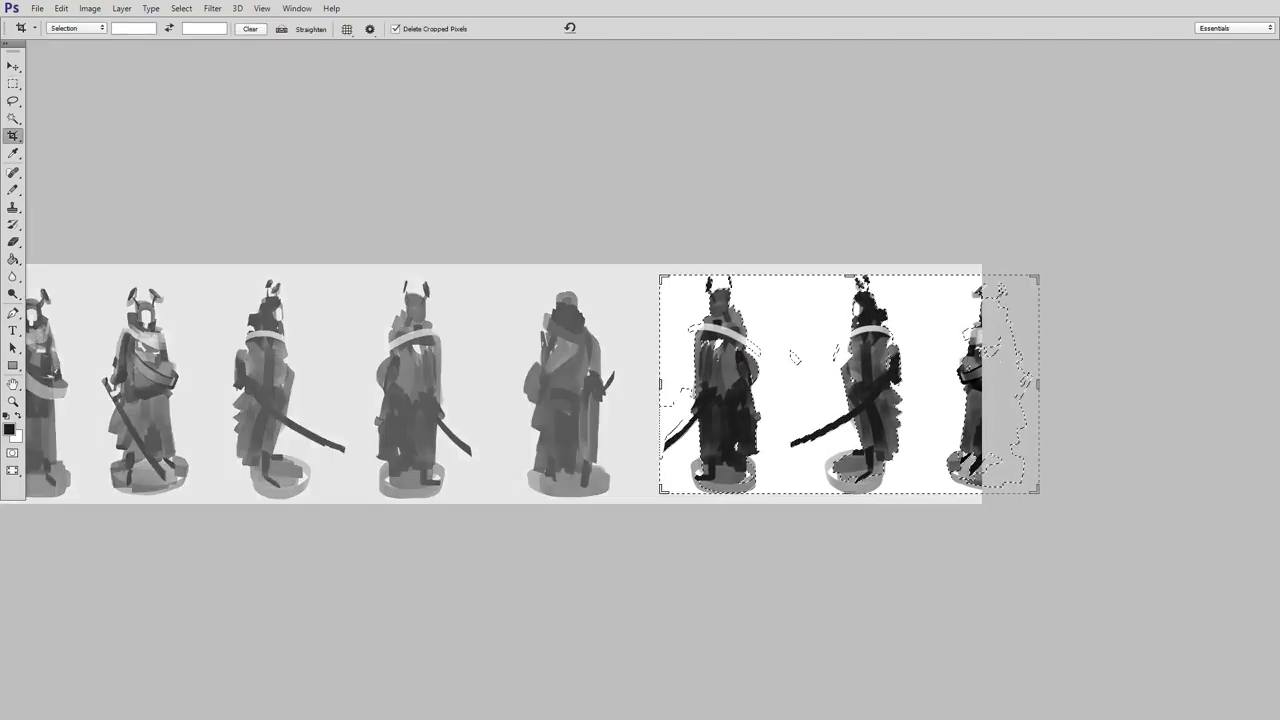
{"action": "key", "text": "Return"}
{"action": "key", "text": "Return"}
{"action": "key", "text": "Return"}
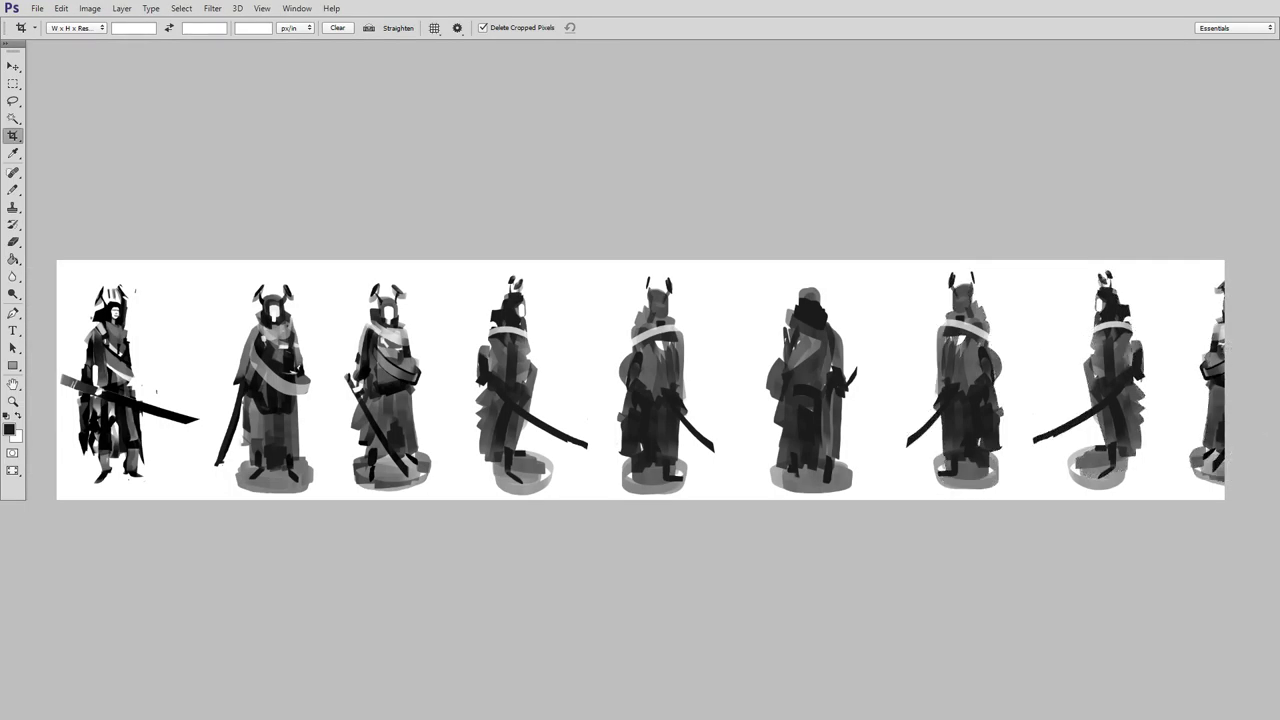
{"action": "mouse_move", "coordinate": [1224, 380]}
{"action": "left_mouse_down"}
{"action": "mouse_move", "coordinate": [1270, 378]}
{"action": "mouse_move", "coordinate": [1244, 380]}
{"action": "left_mouse_up"}
{"action": "key", "text": "Return"}
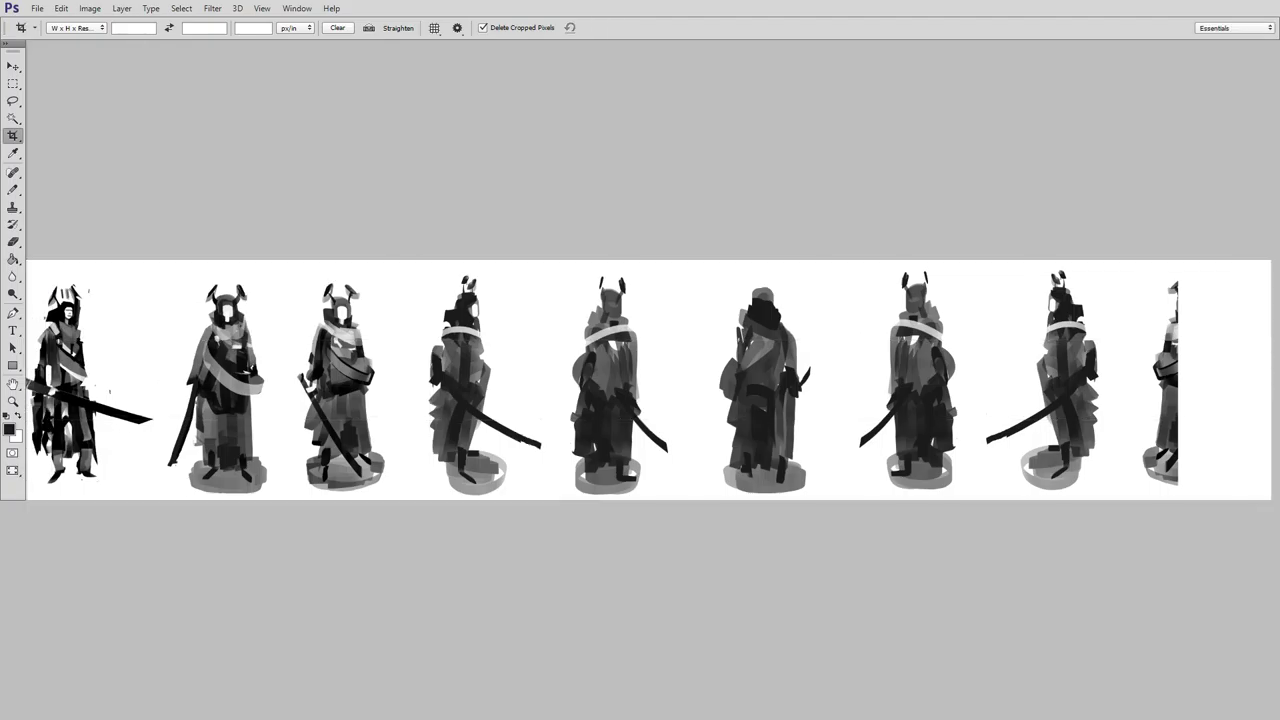
Duplicate the third figure over the cut-off ninth one, flip the copy horizontally, align it there and clear the selection.
{"action": "key", "text": "m"}
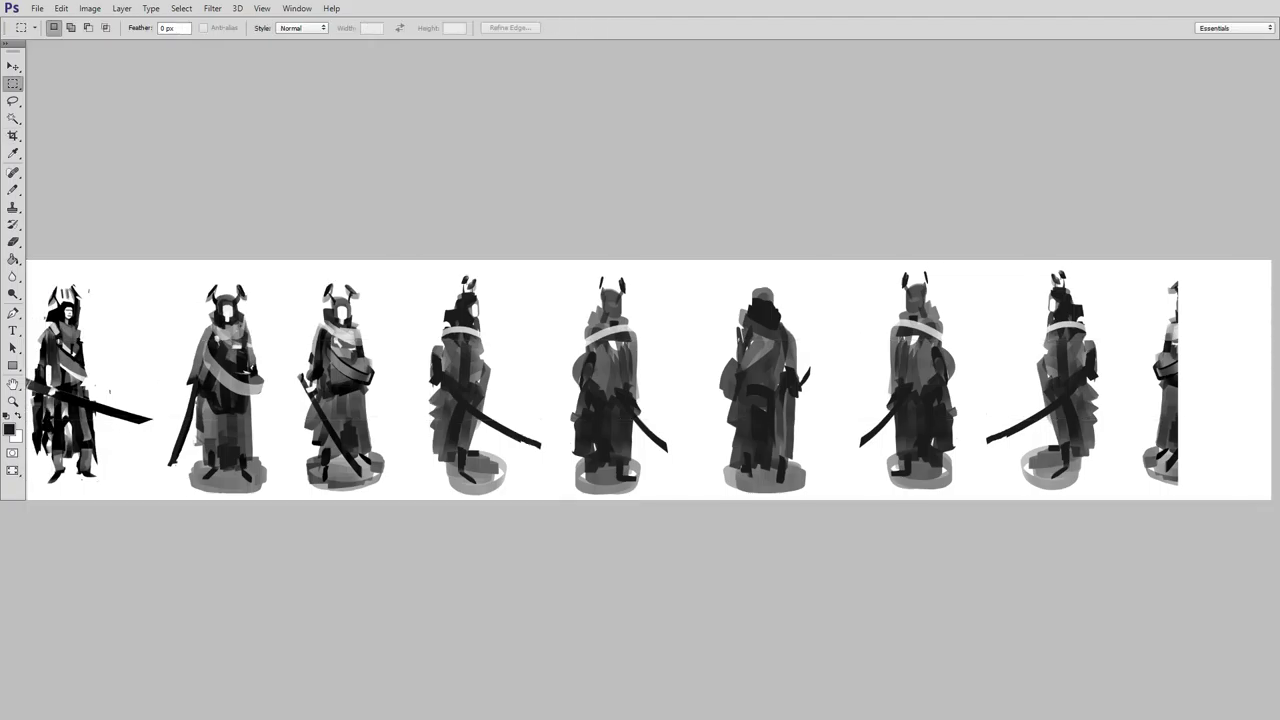
{"action": "mouse_move", "coordinate": [283, 258]}
{"action": "left_mouse_down"}
{"action": "mouse_move", "coordinate": [307, 291]}
{"action": "mouse_move", "coordinate": [401, 597]}
{"action": "left_mouse_up"}
{"action": "left_click_drag", "start_coordinate": [378, 412], "coordinate": [1207, 425]}
{"action": "left_click_drag", "start_coordinate": [1210, 372], "coordinate": [738, 336]}
{"action": "key", "text": "ctrl+t"}
{"action": "right_click", "coordinate": [756, 358]}
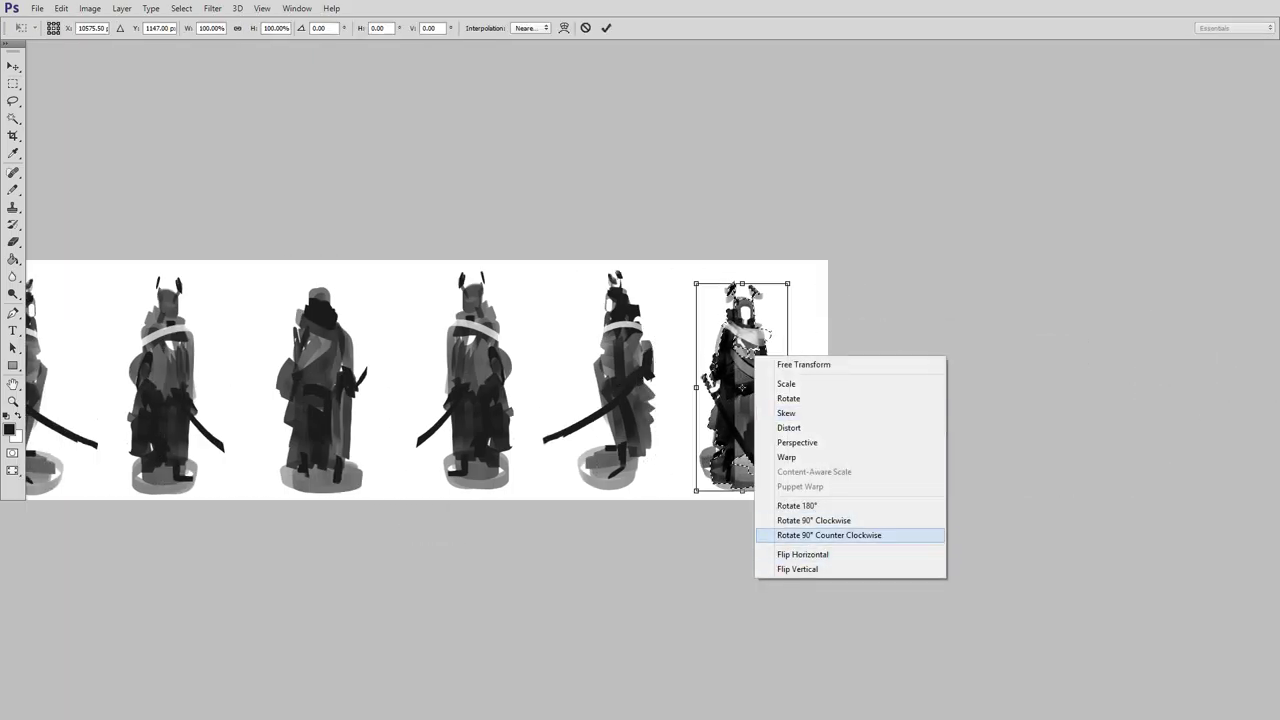
{"action": "left_click", "coordinate": [803, 554]}
{"action": "key", "text": "Return"}
{"action": "mouse_move", "coordinate": [755, 370]}
{"action": "left_mouse_down"}
{"action": "mouse_move", "coordinate": [790, 370]}
{"action": "mouse_move", "coordinate": [748, 364]}
{"action": "left_mouse_up"}
{"action": "key", "text": "ctrl+d"}
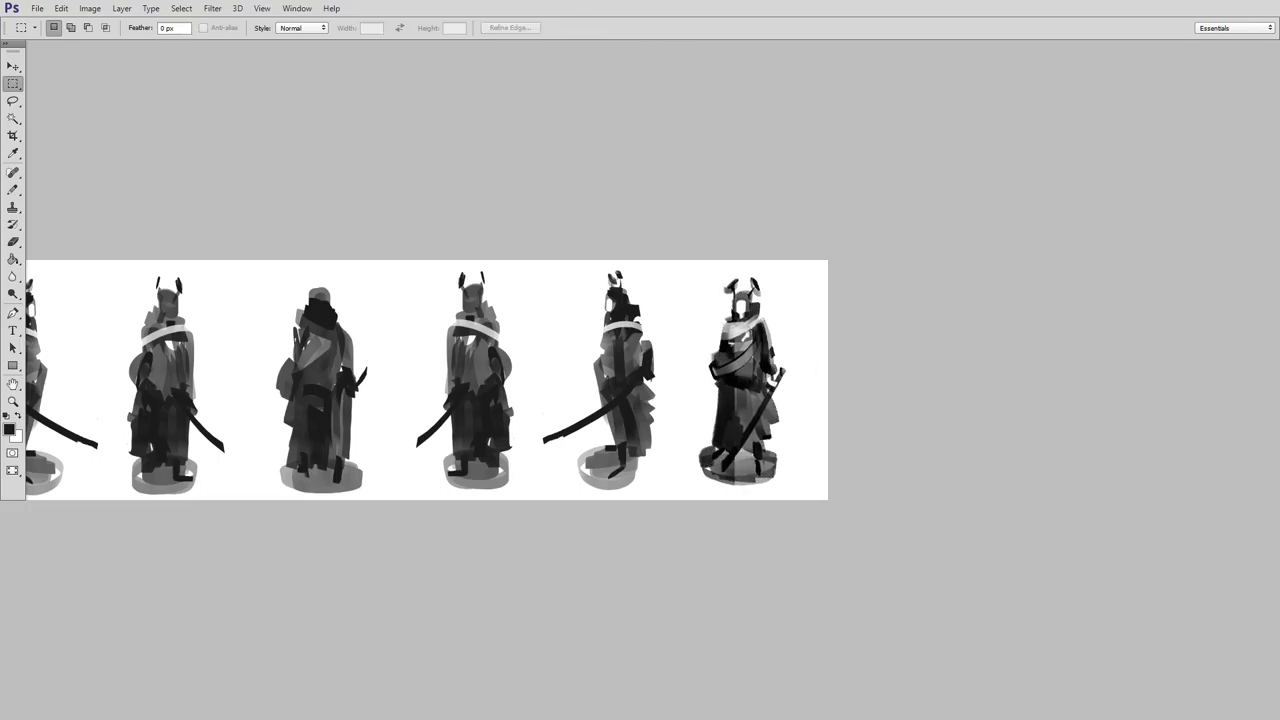
Paint out the protruding swords of the mirrored seventh and eighth figures with white sampled from the background.
{"action": "key", "text": "b"}
{"action": "mouse_move", "coordinate": [425, 437]}
{"action": "left_mouse_down"}
{"action": "mouse_move", "coordinate": [788, 447]}
{"action": "mouse_move", "coordinate": [765, 430]}
{"action": "left_mouse_up"}
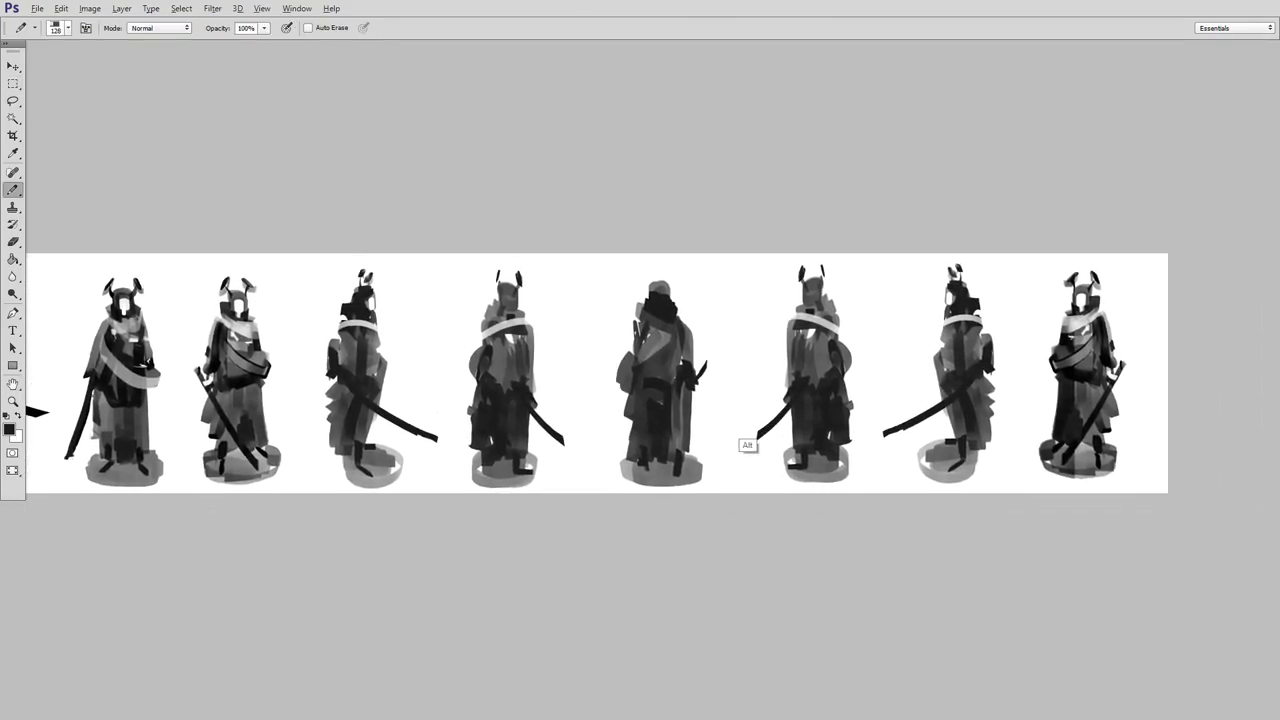
{"action": "left_click", "coordinate": [729, 440], "text": "alt"}
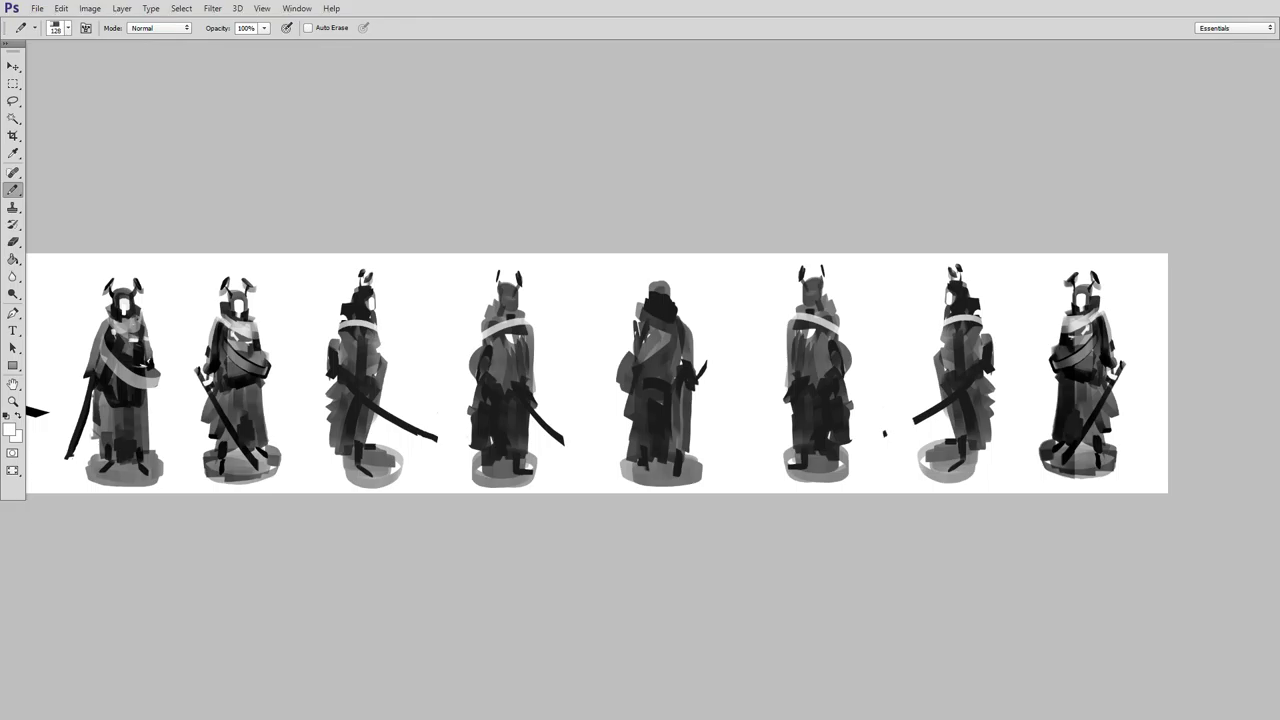
{"action": "left_click_drag", "start_coordinate": [950, 406], "coordinate": [885, 434]}
{"action": "key", "text": "alt"}
{"action": "key", "text": "m"}
{"action": "left_click_drag", "start_coordinate": [1040, 240], "coordinate": [1064, 196]}
{"action": "key", "text": "b"}
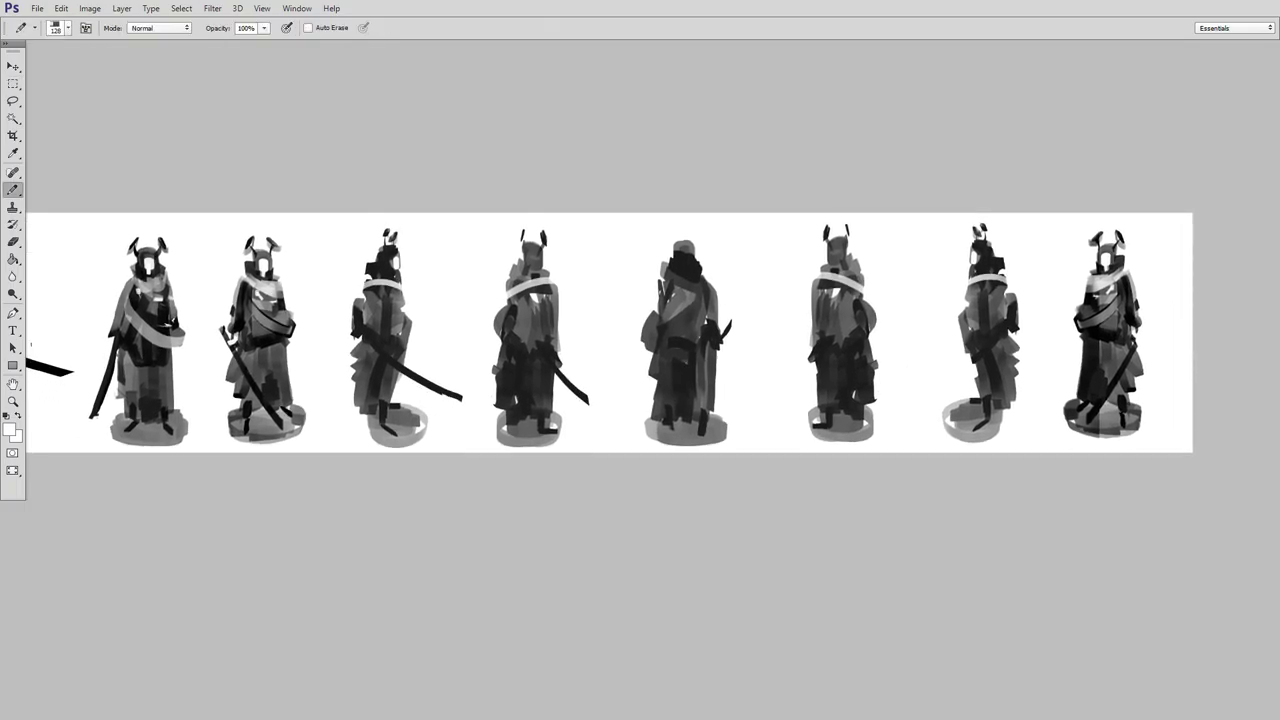
{"action": "key", "text": "alt"}
{"action": "mouse_move", "coordinate": [1127, 270]}
{"action": "left_mouse_down"}
{"action": "mouse_move", "coordinate": [1095, 292]}
{"action": "mouse_move", "coordinate": [1243, 282]}
{"action": "left_mouse_up"}
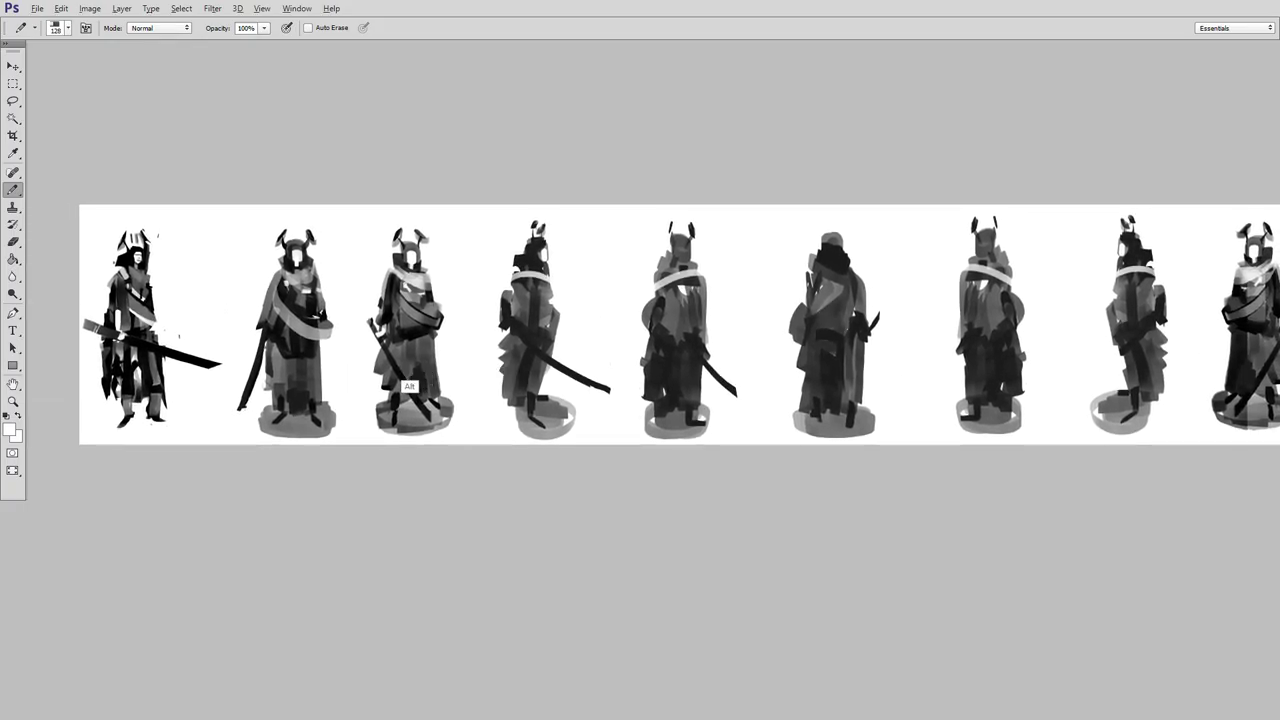
{"action": "left_click", "coordinate": [391, 380], "text": "alt"}
{"action": "left_click_drag", "start_coordinate": [391, 380], "coordinate": [346, 388]}
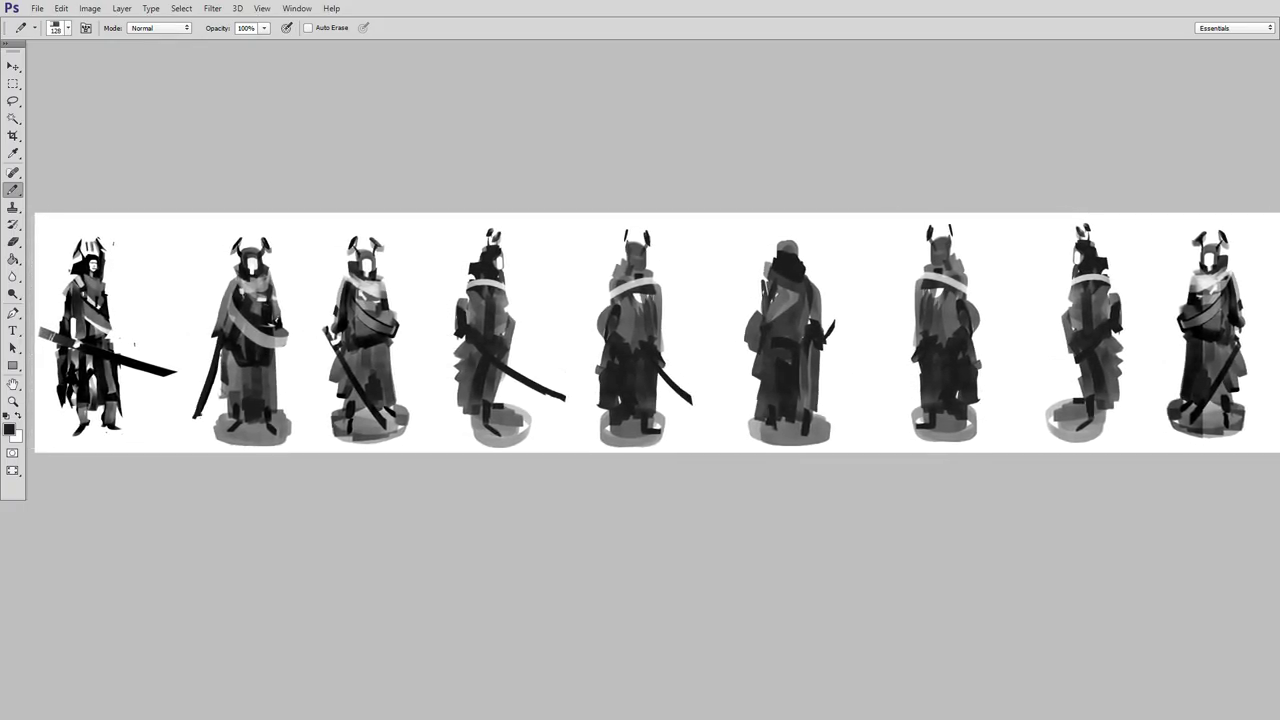
Switch to Google Docs and add "Now if you had a symmetrical char you won't have to do specials for the other three but why not show it all.".
{"action": "key", "text": "alt+Tab"}
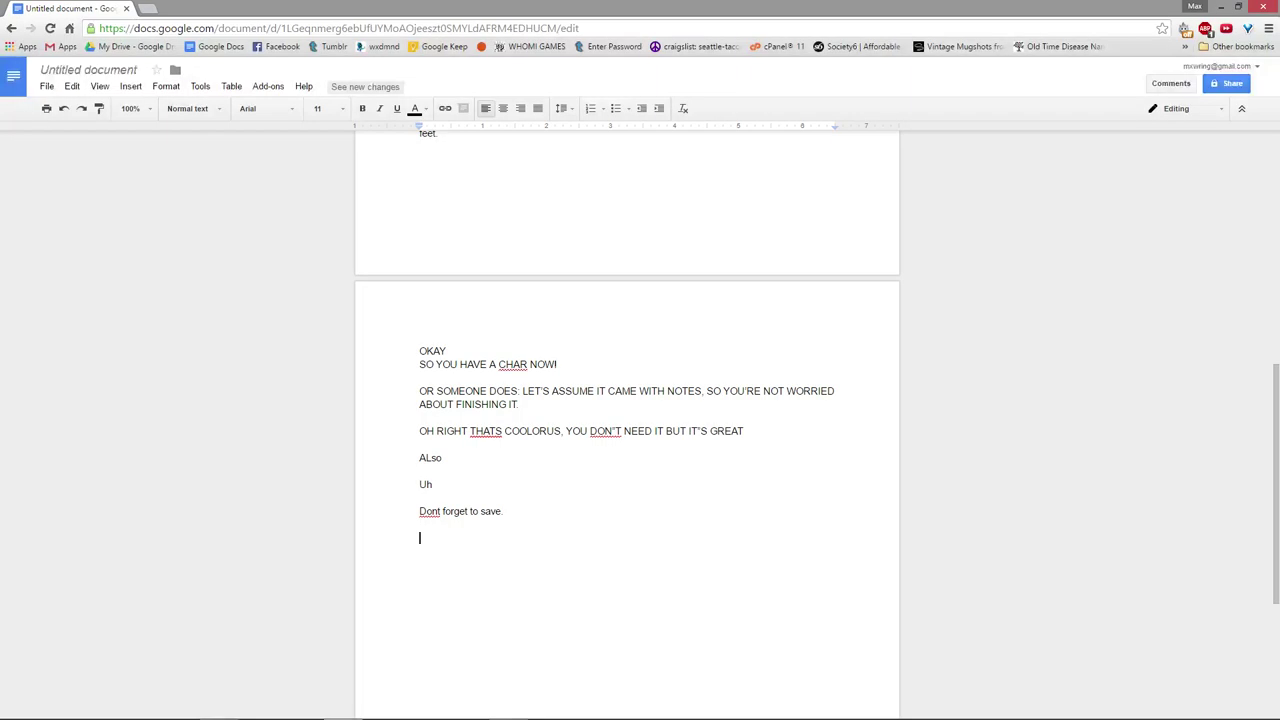
{"action": "key", "text": "Return"}
{"action": "key", "text": "Return"}
{"action": "type", "text": "Now if you h"}
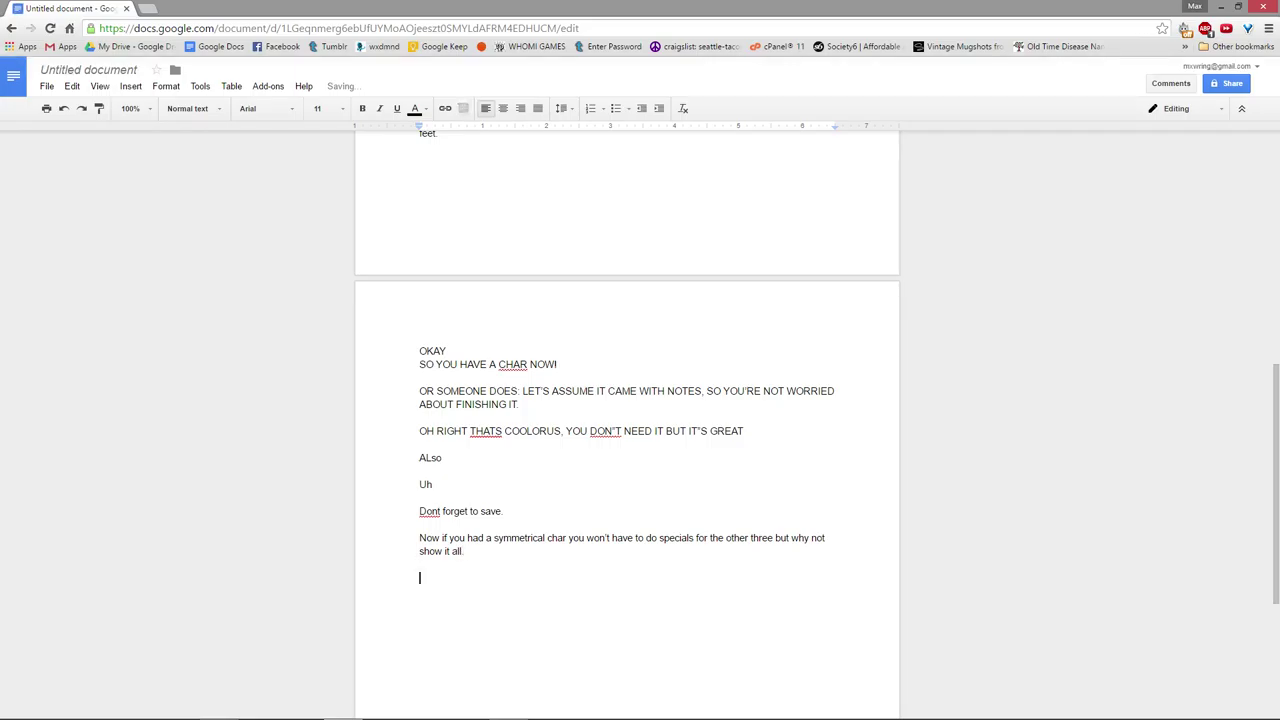
Add the paragraph "First a quick color pass, then reblocking shapes to be certain of char, then simplication, then complication...".
{"action": "type", "text": "F"}
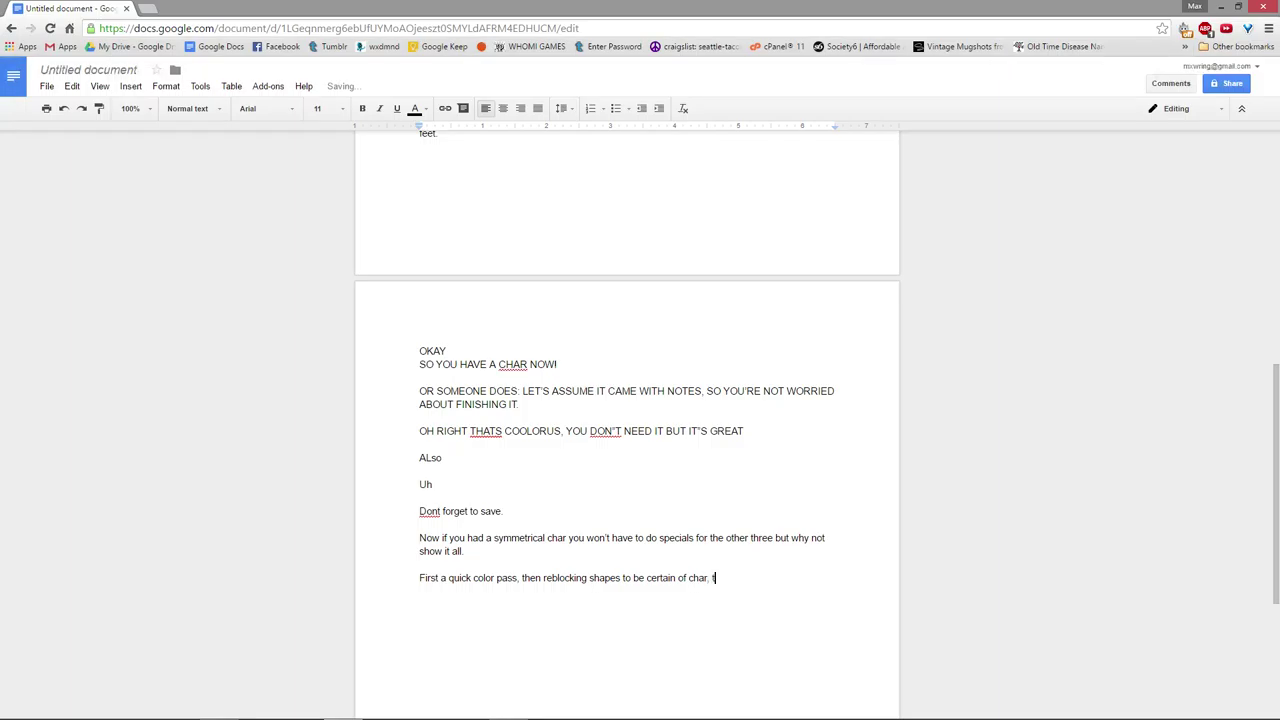
{"action": "type", "text": "ion, then complica"}
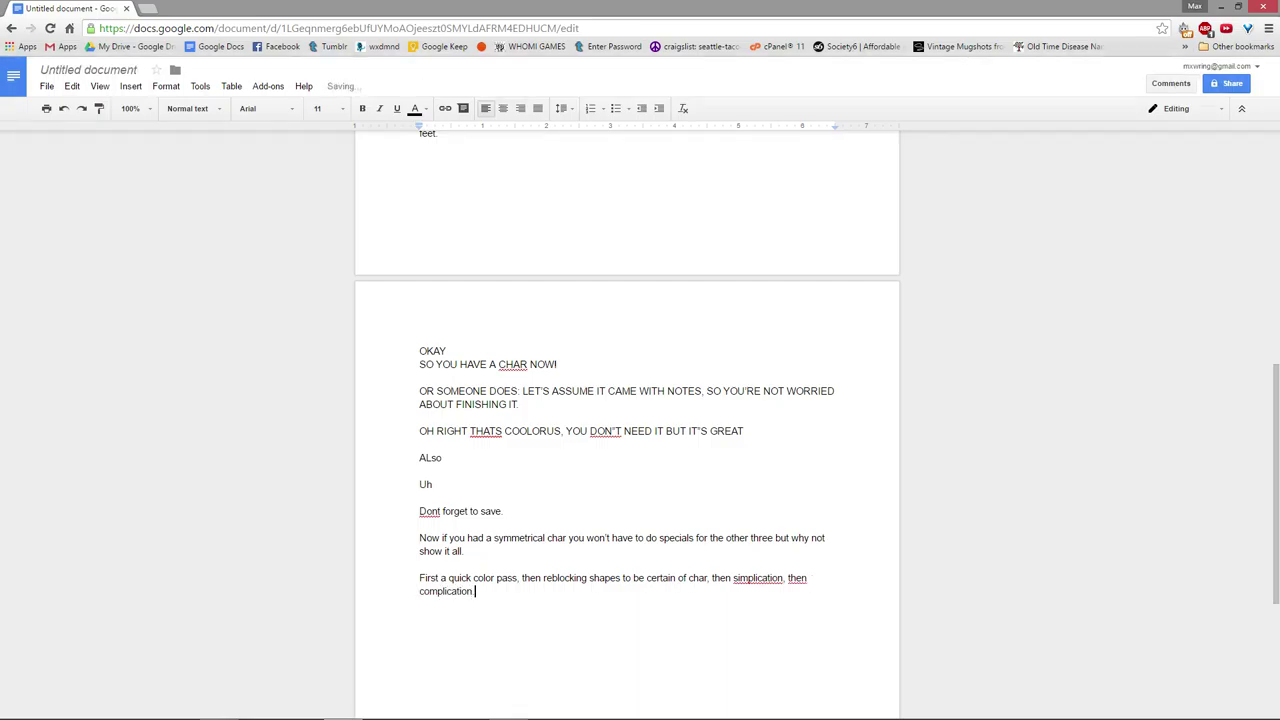
{"action": "type", "text": "tion..."}
Add a new paragraph reading "Why is it simplification and complication? Is there a complification?".
{"action": "key", "text": "Return"}
{"action": "key", "text": "Return"}
{"action": "type", "text": "W"}
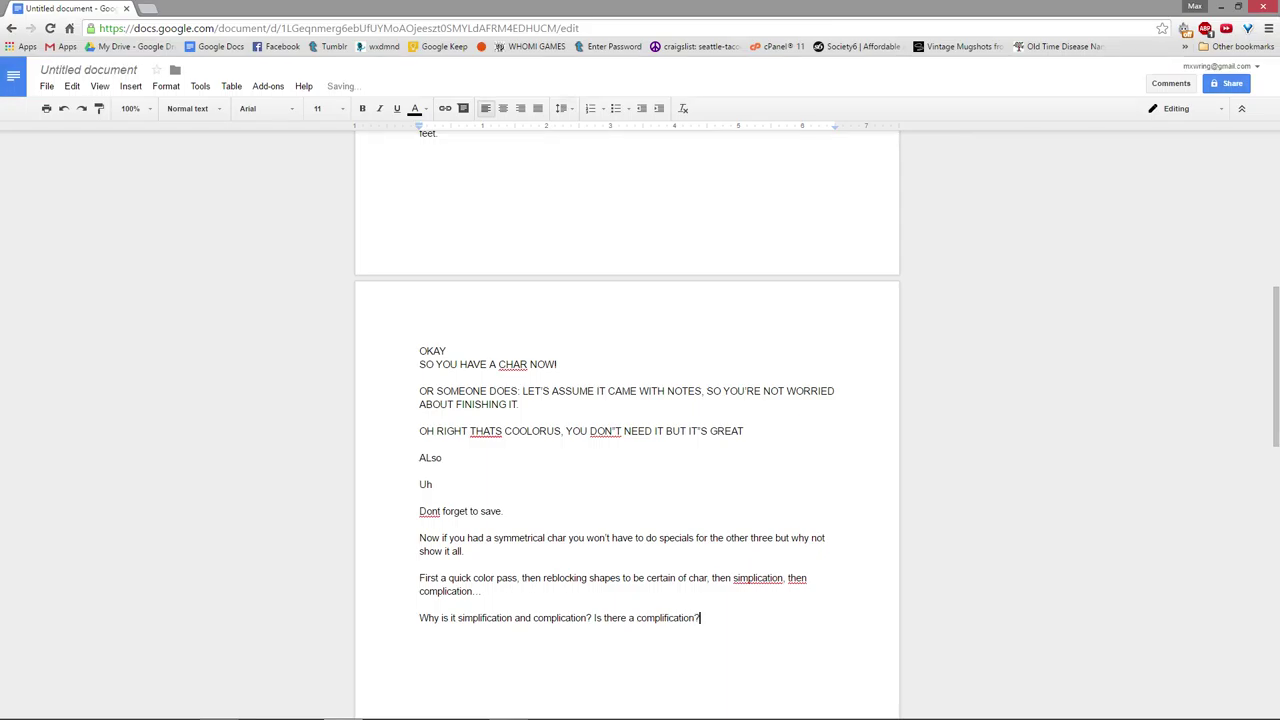
Search the web for "complification" in a new tab, look through the results and close the tab.
{"action": "key", "text": "ctrl+t"}
{"action": "type", "text": "complificati"}
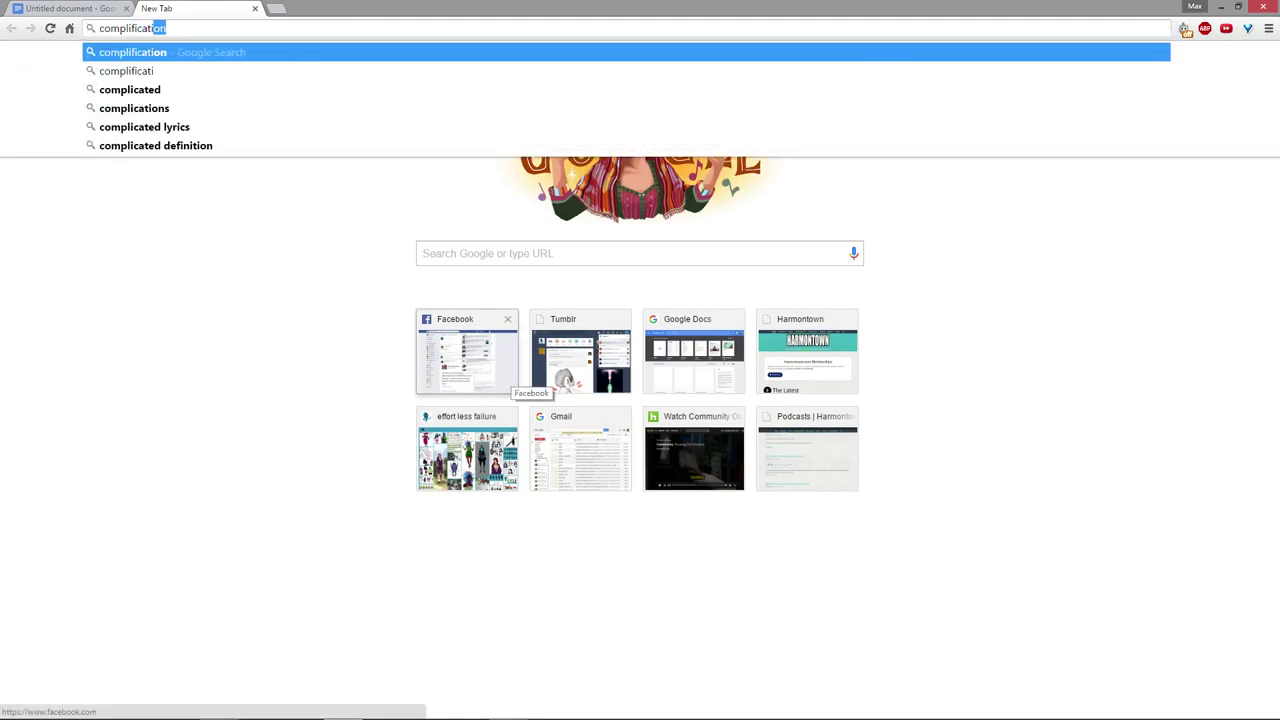
{"action": "key", "text": "Return"}
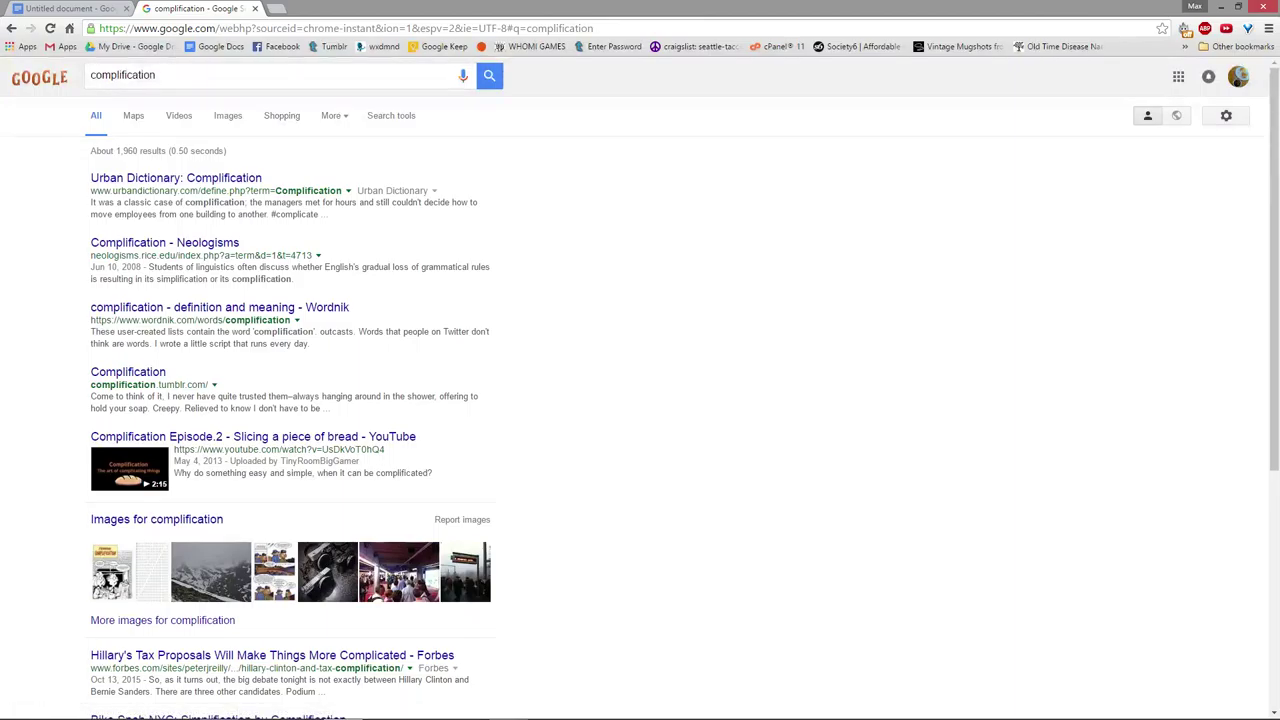
{"action": "scroll", "coordinate": [640, 400], "scroll_direction": "down", "scroll_amount": 1}
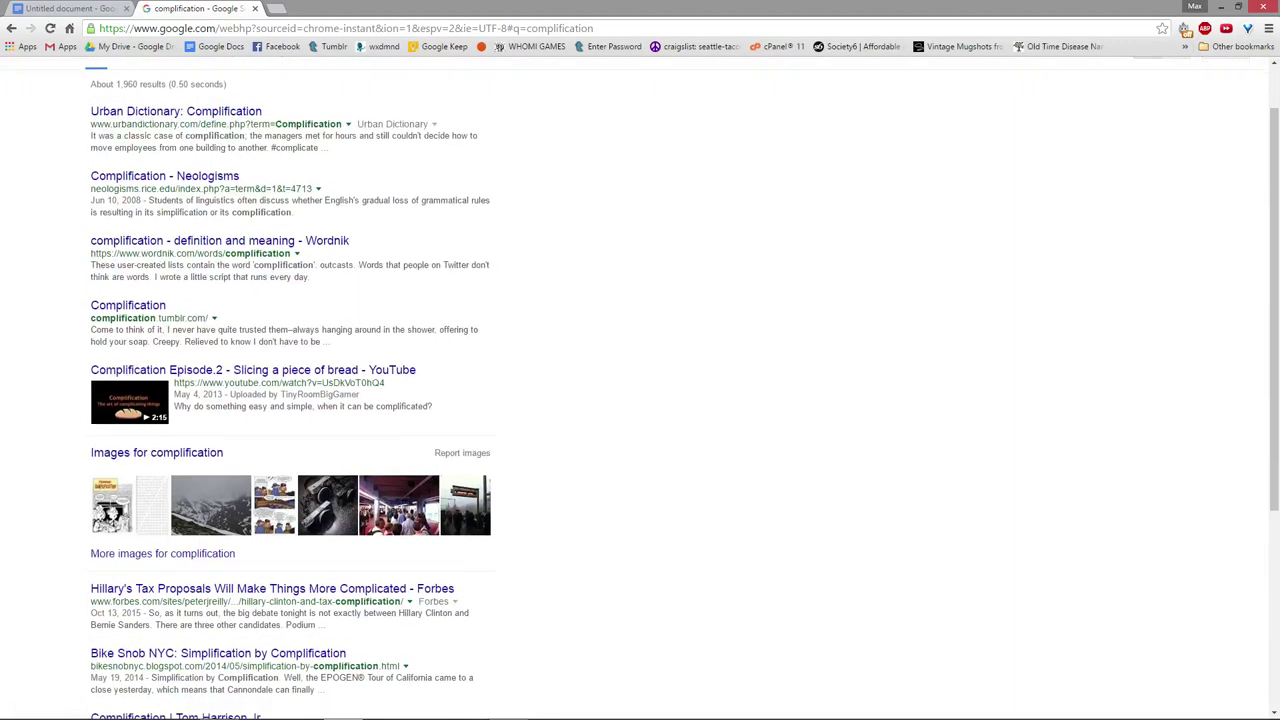
{"action": "scroll", "coordinate": [640, 400], "scroll_direction": "down", "scroll_amount": 2}
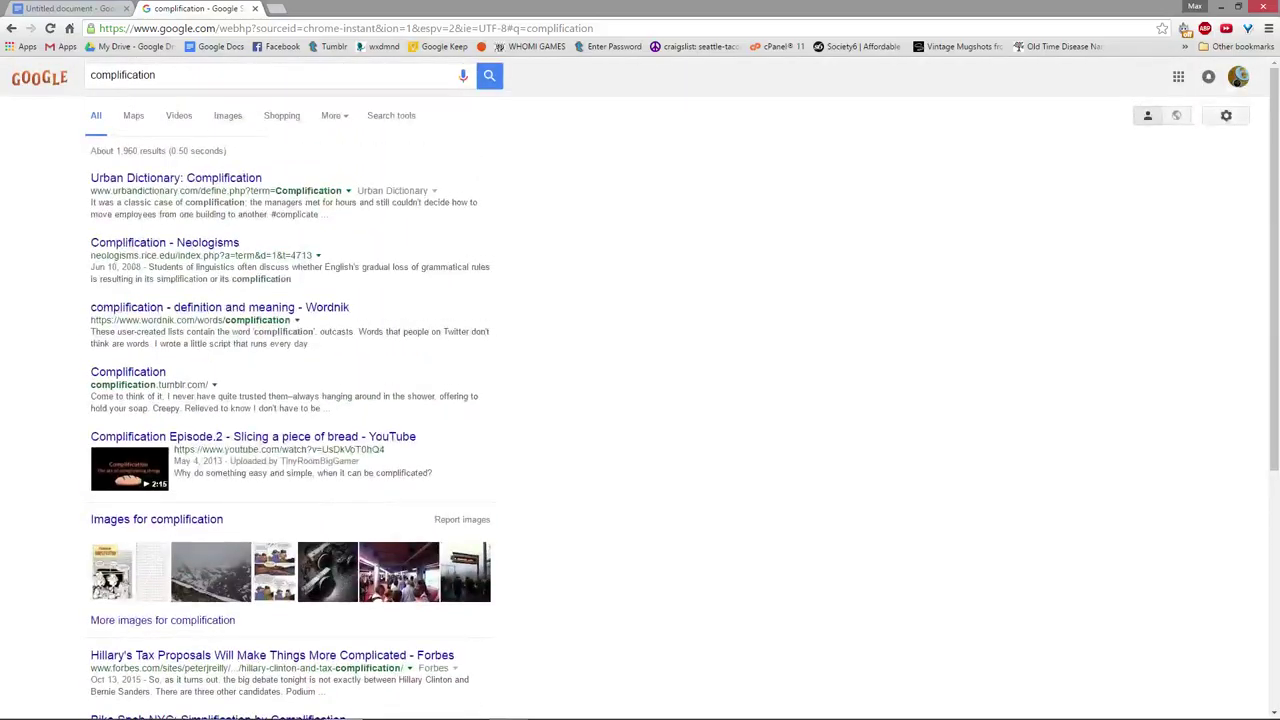
{"action": "left_click", "coordinate": [254, 8]}
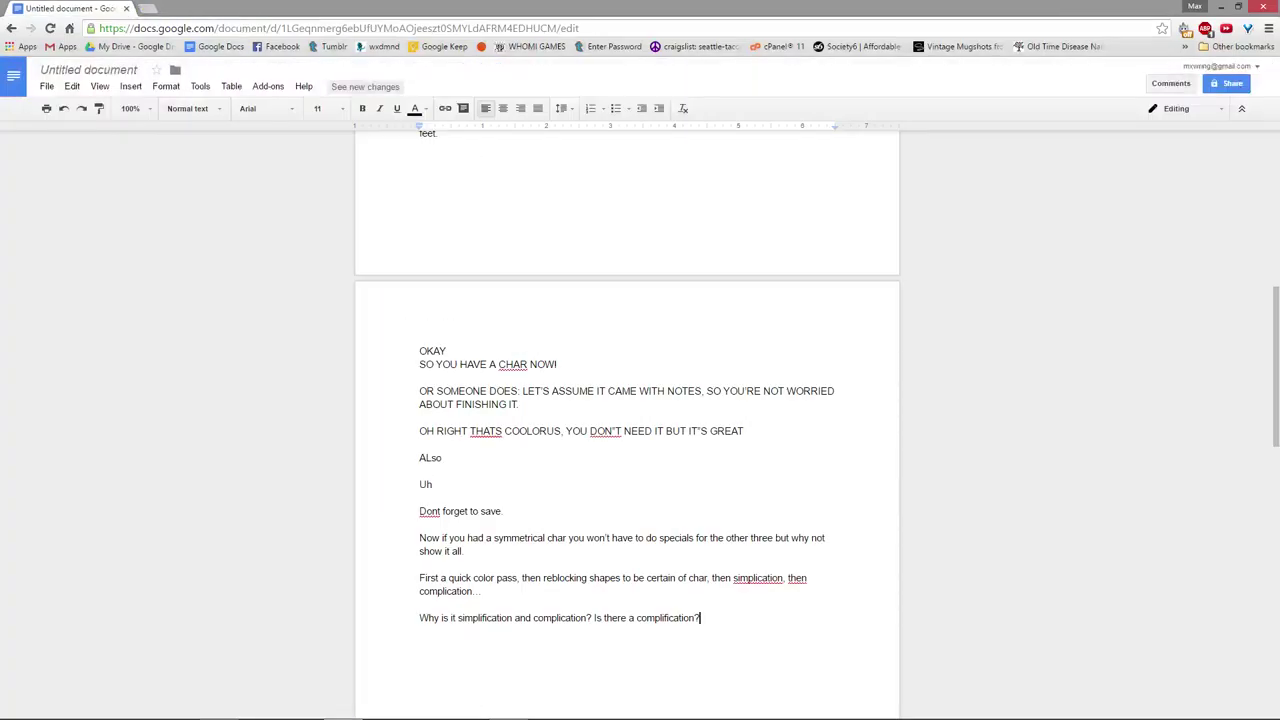
Add the answer "No i guess not." as a new paragraph and leave a blank line after it.
{"action": "key", "text": "Return"}
{"action": "key", "text": "Return"}
{"action": "type", "text": "No i guess "}
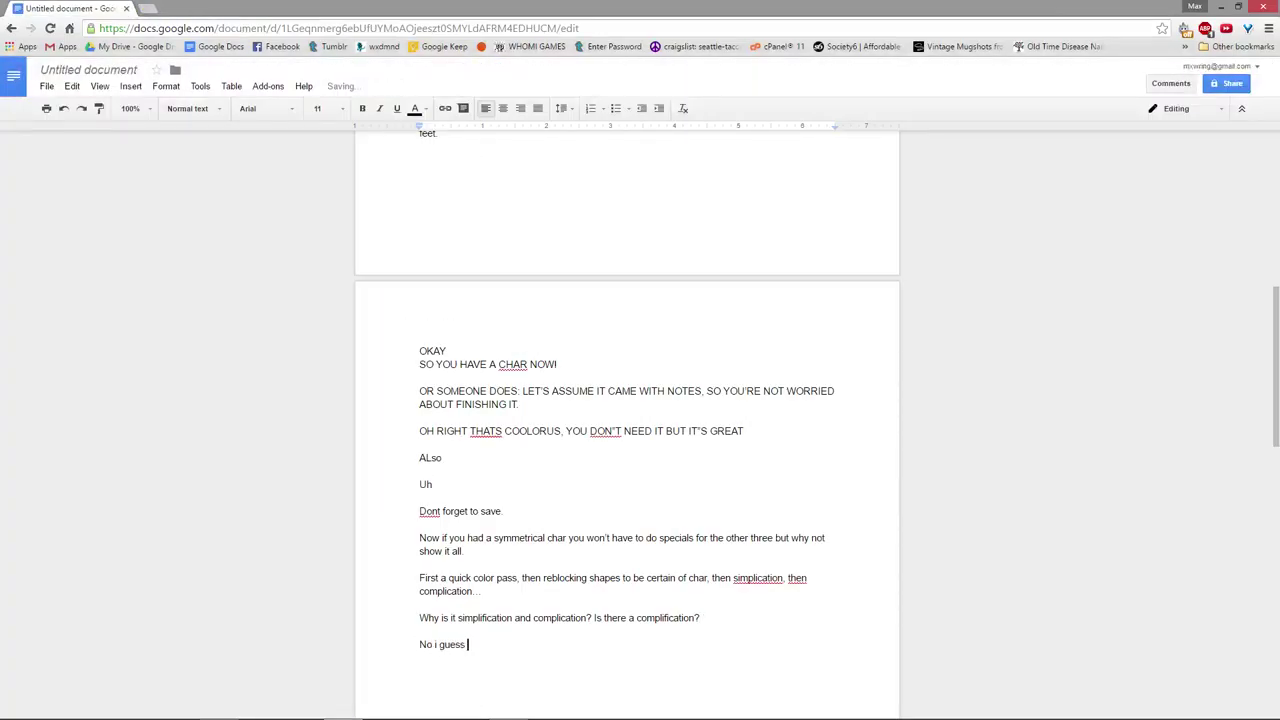
{"action": "type", "text": "not."}
{"action": "key", "text": "Return"}
{"action": "key", "text": "Return"}
Switch back to Photoshop, show the panels and pick a dark desaturated green as the painting colour.
{"action": "key", "text": "alt+Tab"}
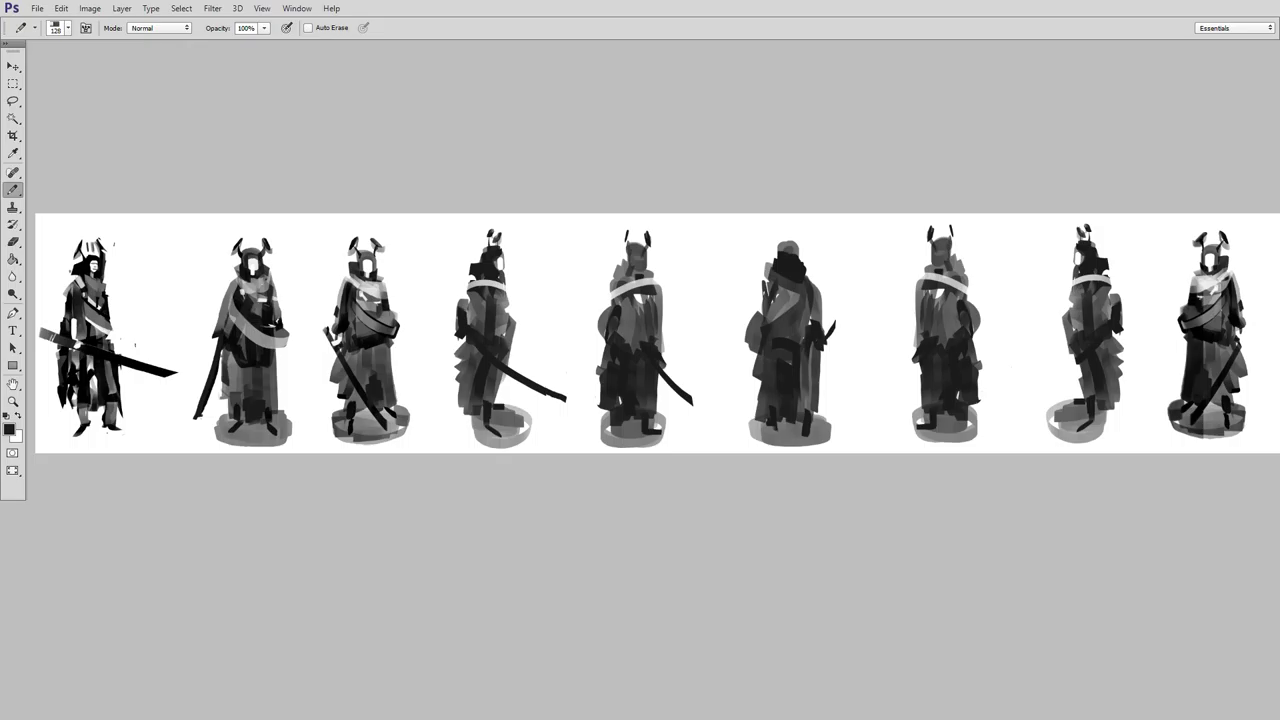
{"action": "key", "text": "Tab"}
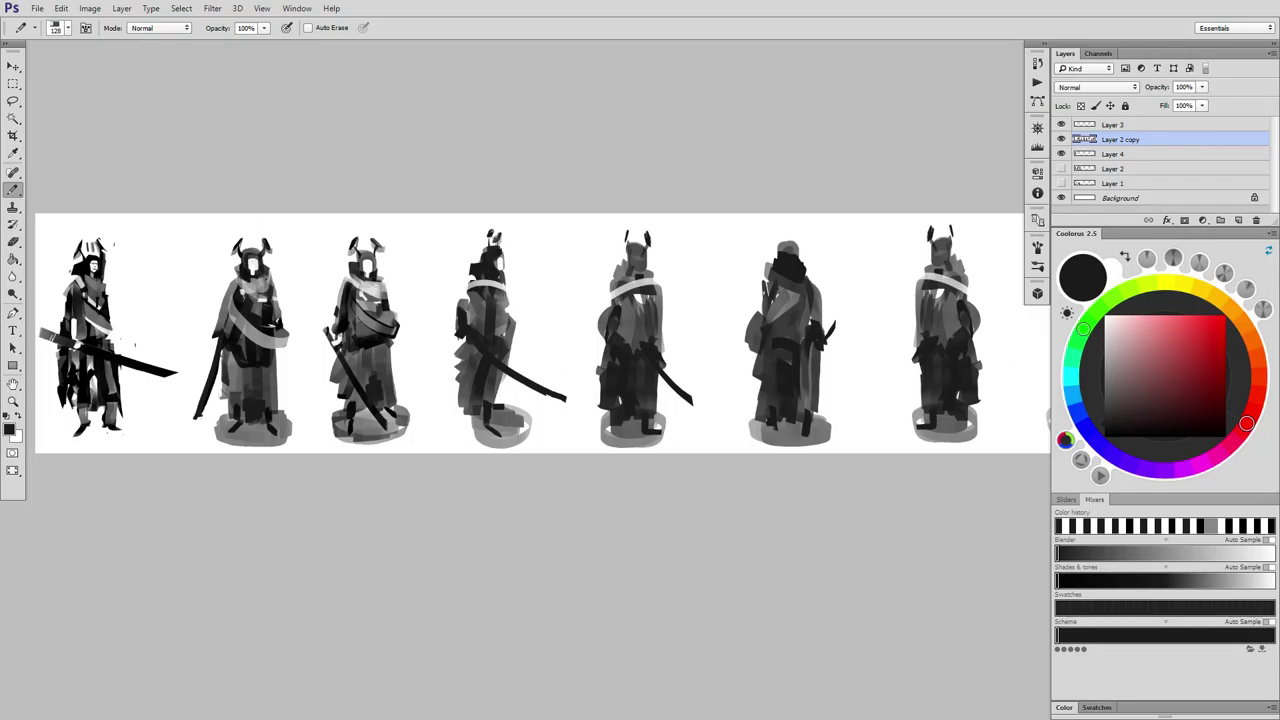
{"action": "key", "text": "x"}
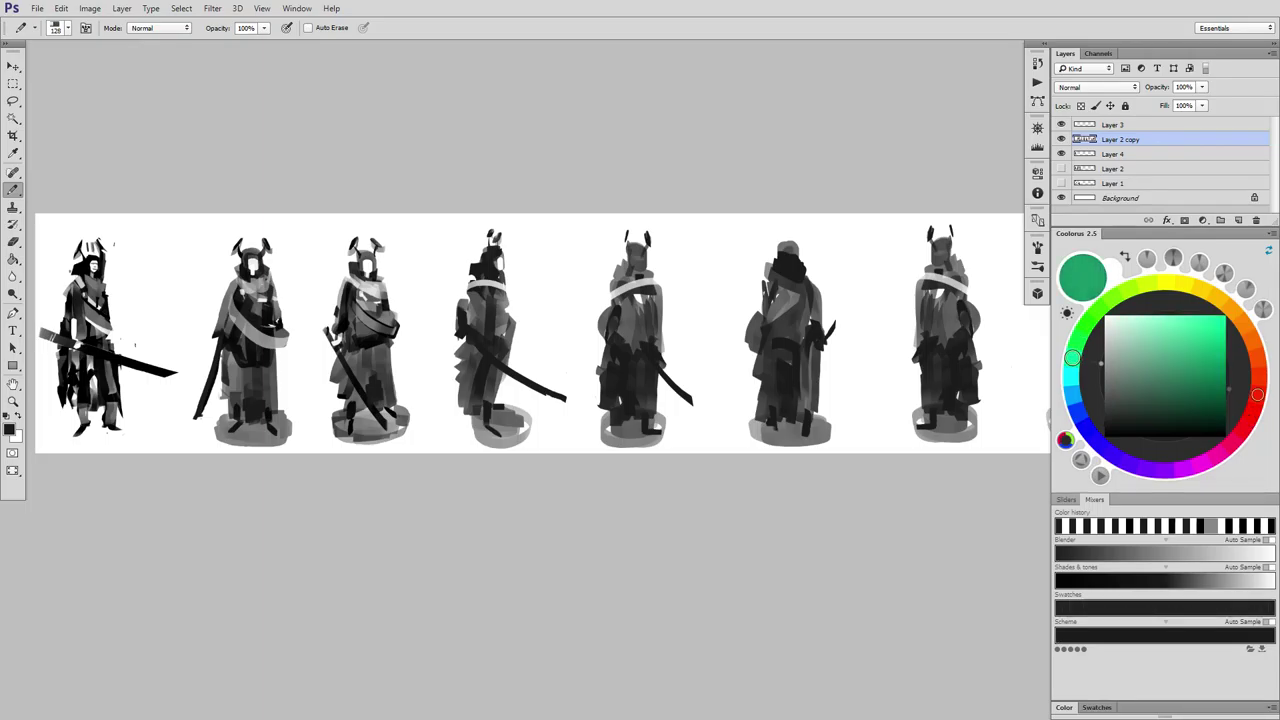
{"action": "left_click_drag", "start_coordinate": [1181, 340], "coordinate": [1166, 356]}
{"action": "left_click", "coordinate": [1077, 341]}
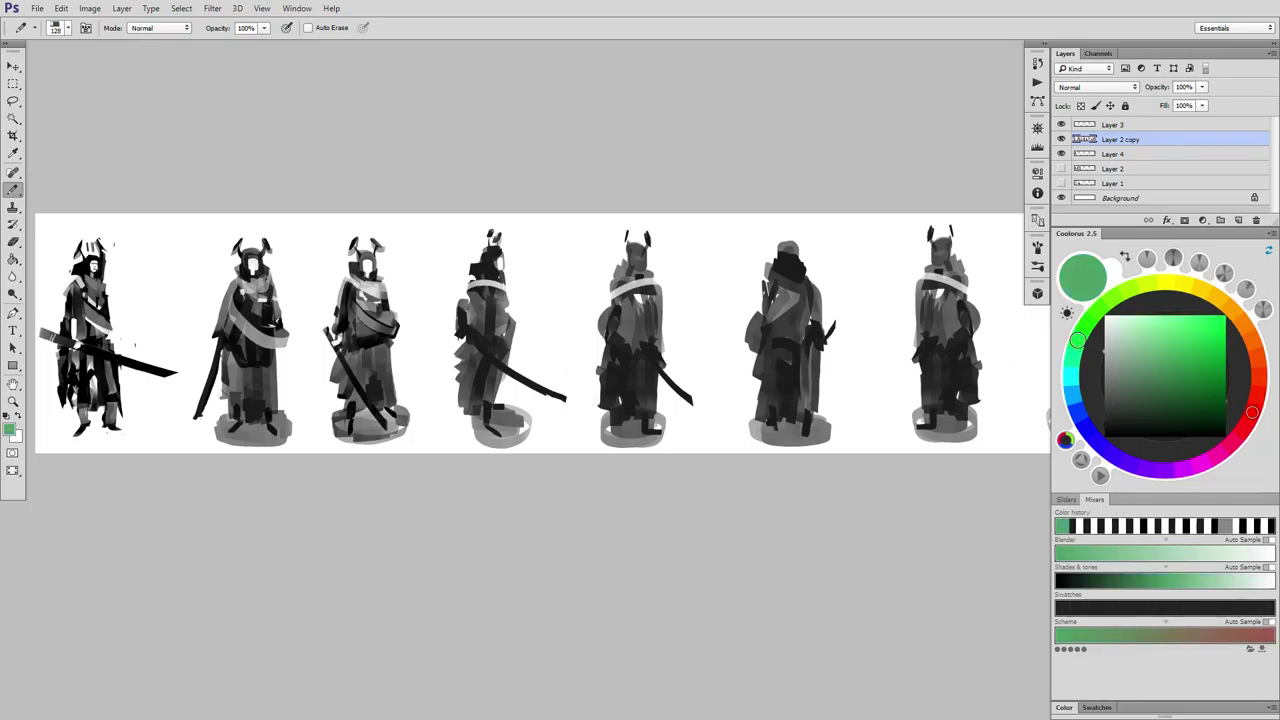
{"action": "left_click", "coordinate": [1142, 402]}
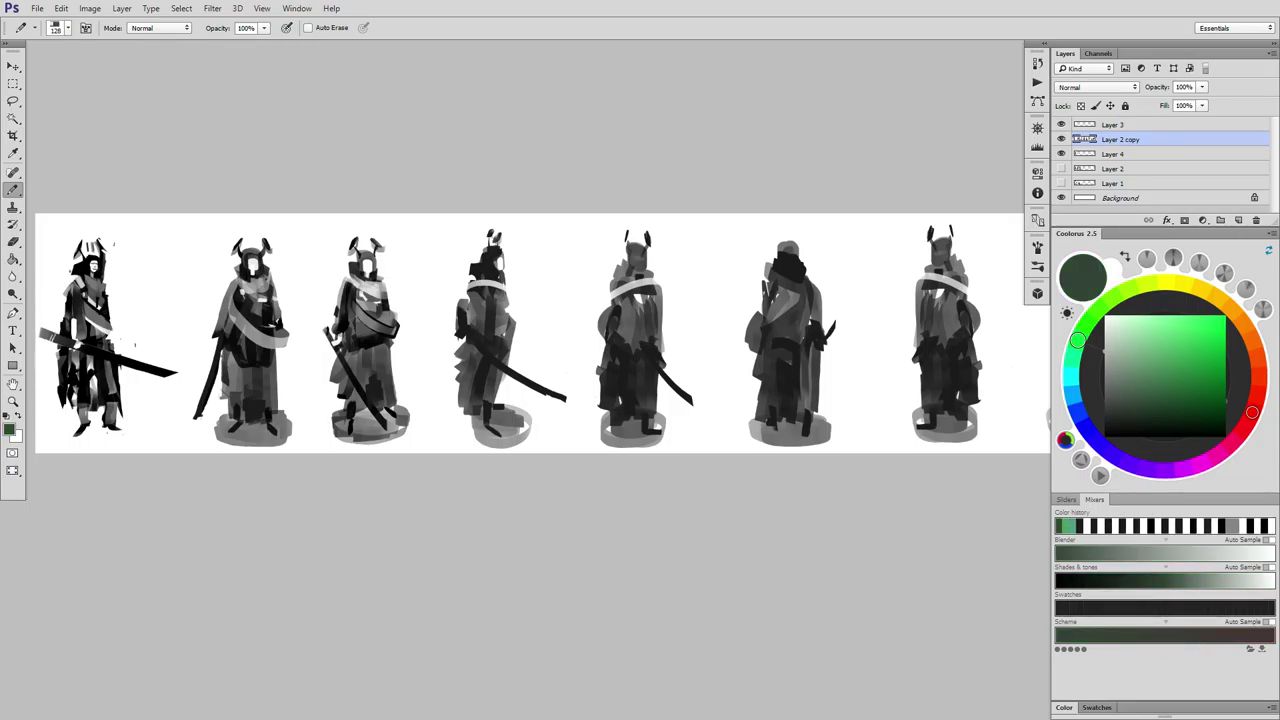
Make Layer 3 the active layer and check its content by hiding and showing it.
{"action": "left_click", "coordinate": [1113, 125]}
{"action": "left_click", "coordinate": [1061, 125]}
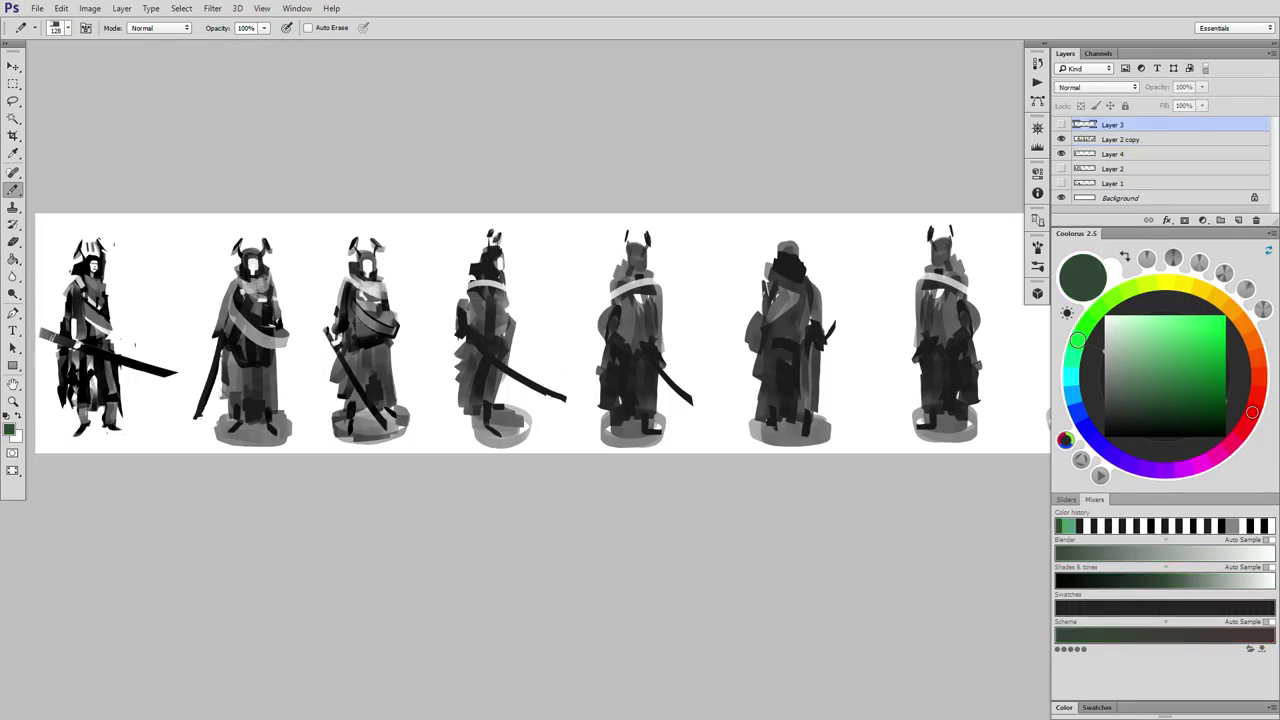
{"action": "left_click", "coordinate": [1061, 125]}
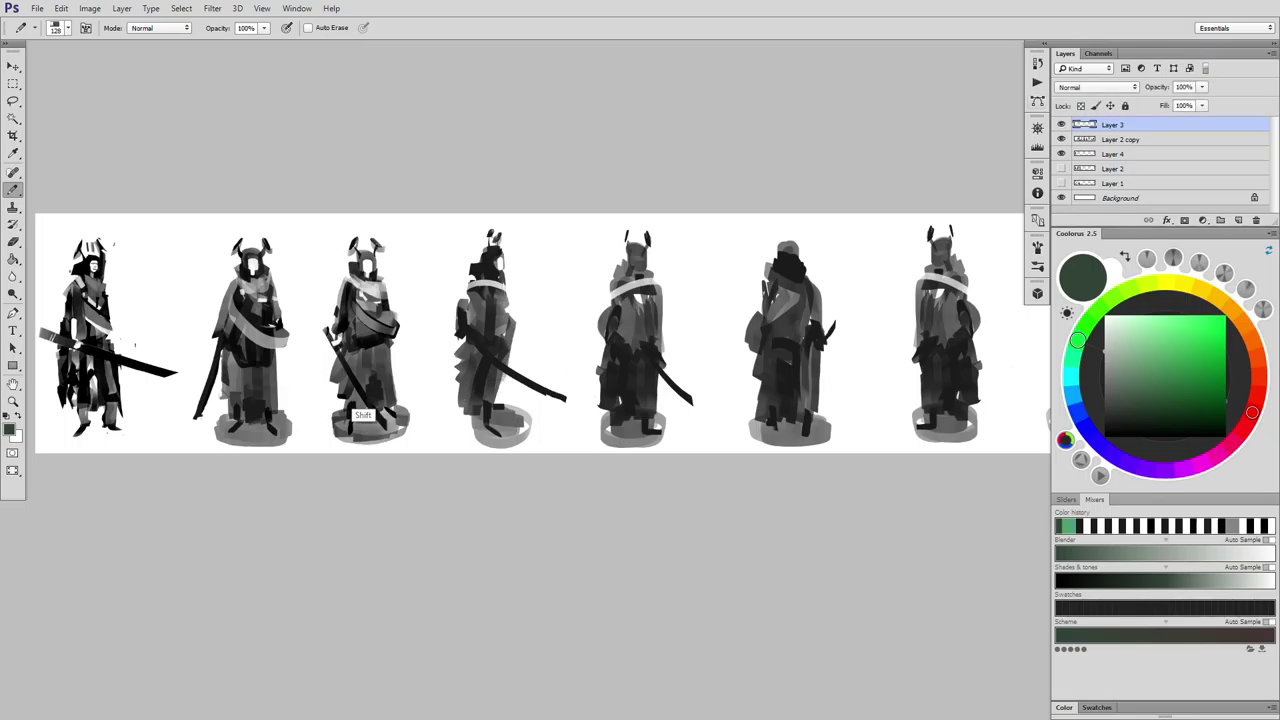
Hide the side panels and cycle the screen mode to the one with a darker grey surround.
{"action": "key", "text": "shift+Tab"}
{"action": "key", "text": "f"}
{"action": "key", "text": "f"}
{"action": "key", "text": "f"}
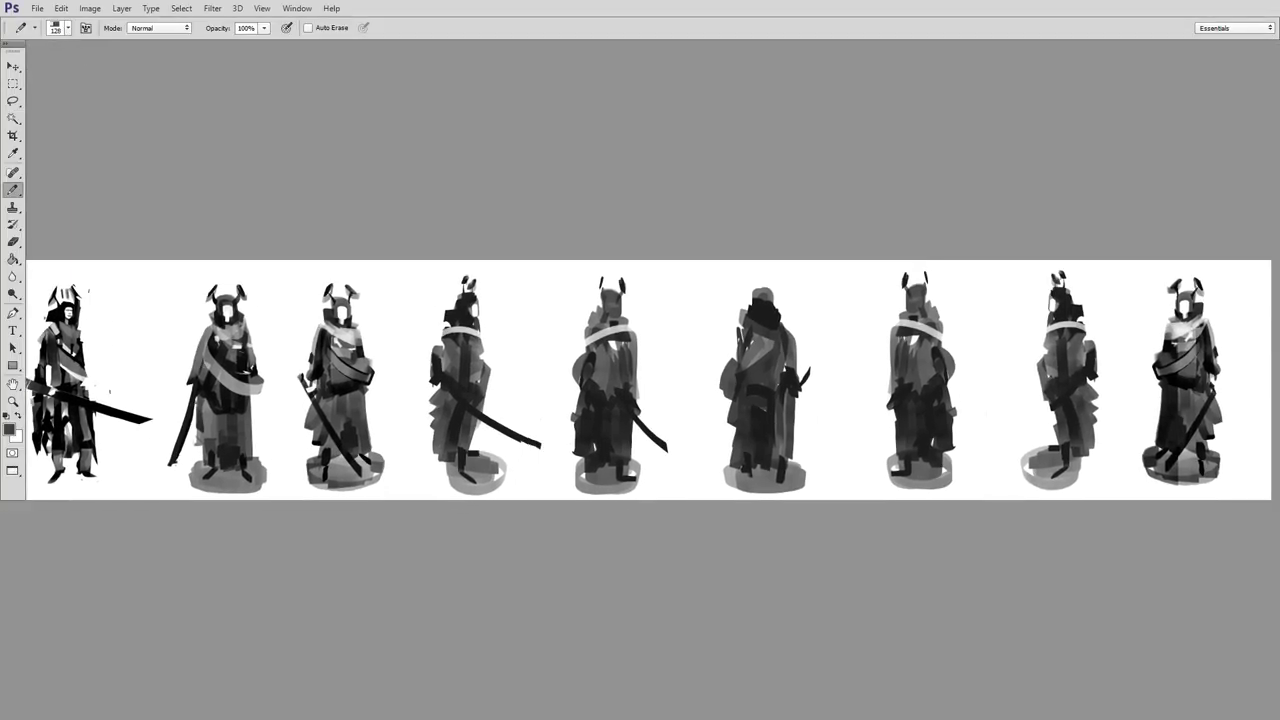
{"action": "key", "text": "ctrl+plus"}
{"action": "left_click_drag", "start_coordinate": [354, 373], "coordinate": [772, 387]}
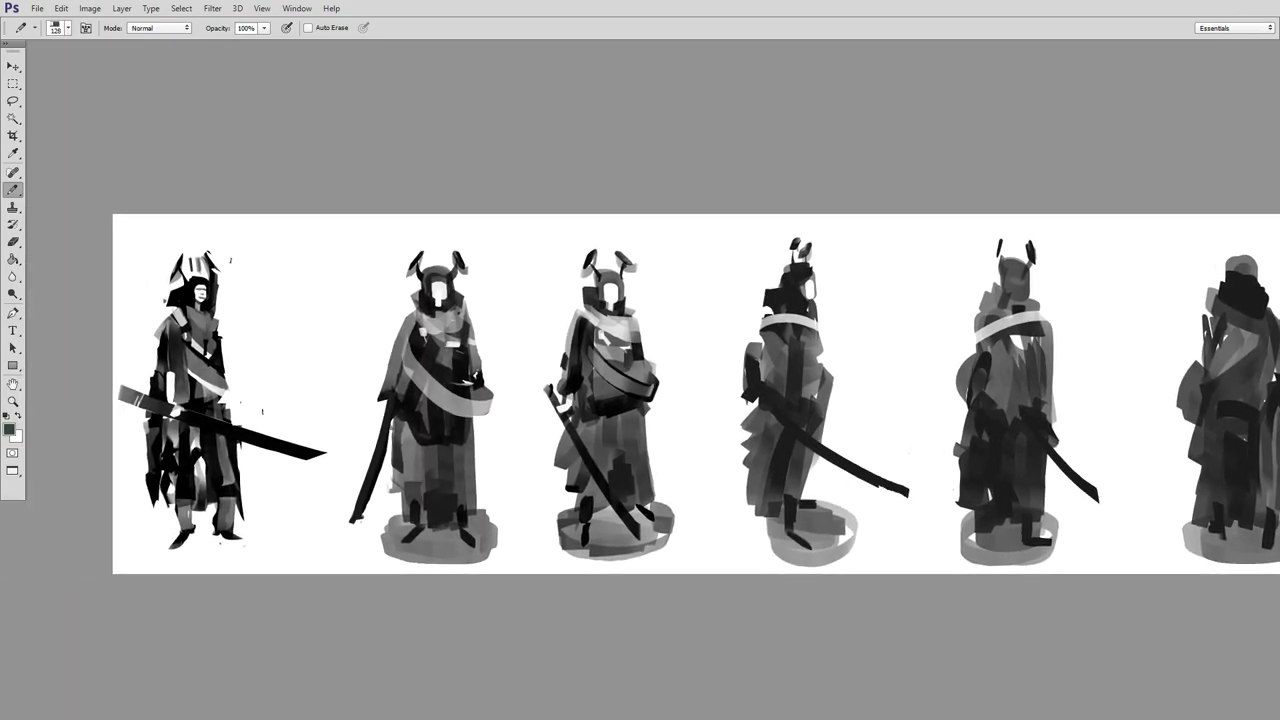
{"action": "left_click_drag", "start_coordinate": [740, 400], "coordinate": [644, 365]}
{"action": "left_click_drag", "start_coordinate": [1000, 400], "coordinate": [308, 381]}
{"action": "key", "text": "ctrl+0"}
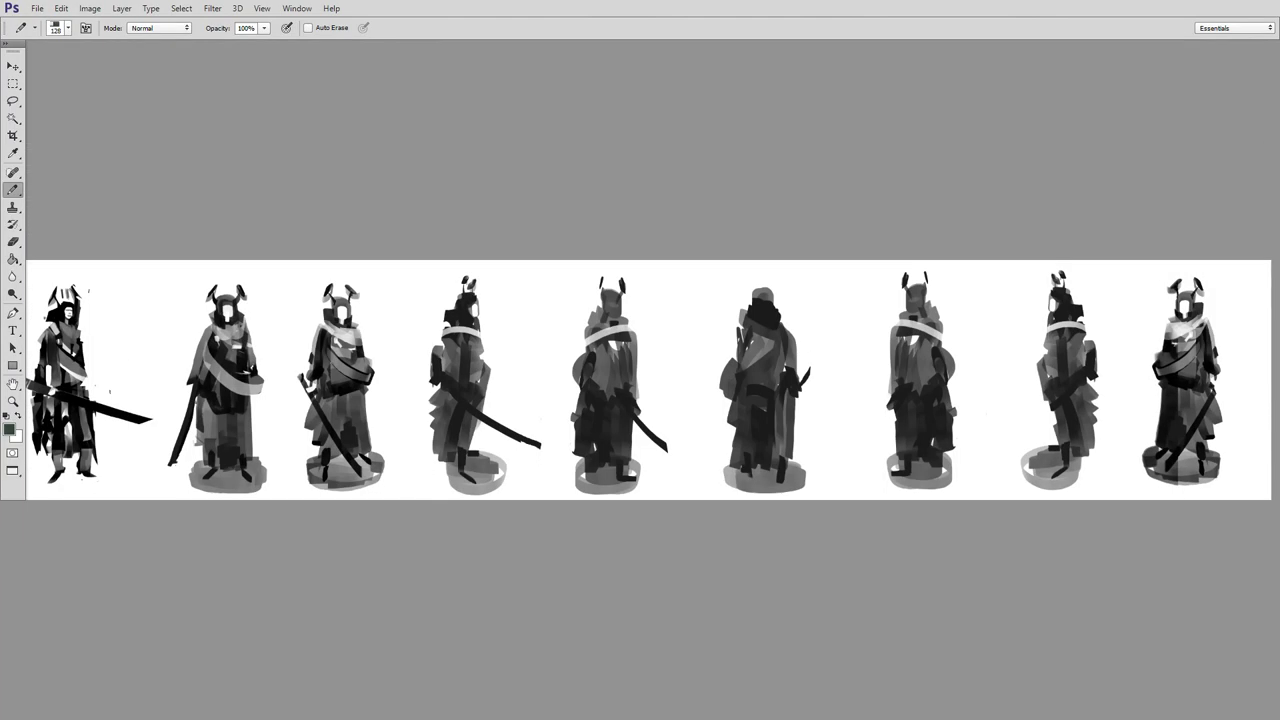
Try to crop the canvas down to the first six figures, then undo the crop.
{"action": "key", "text": "c"}
{"action": "left_click_drag", "start_coordinate": [1270, 365], "coordinate": [1046, 353]}
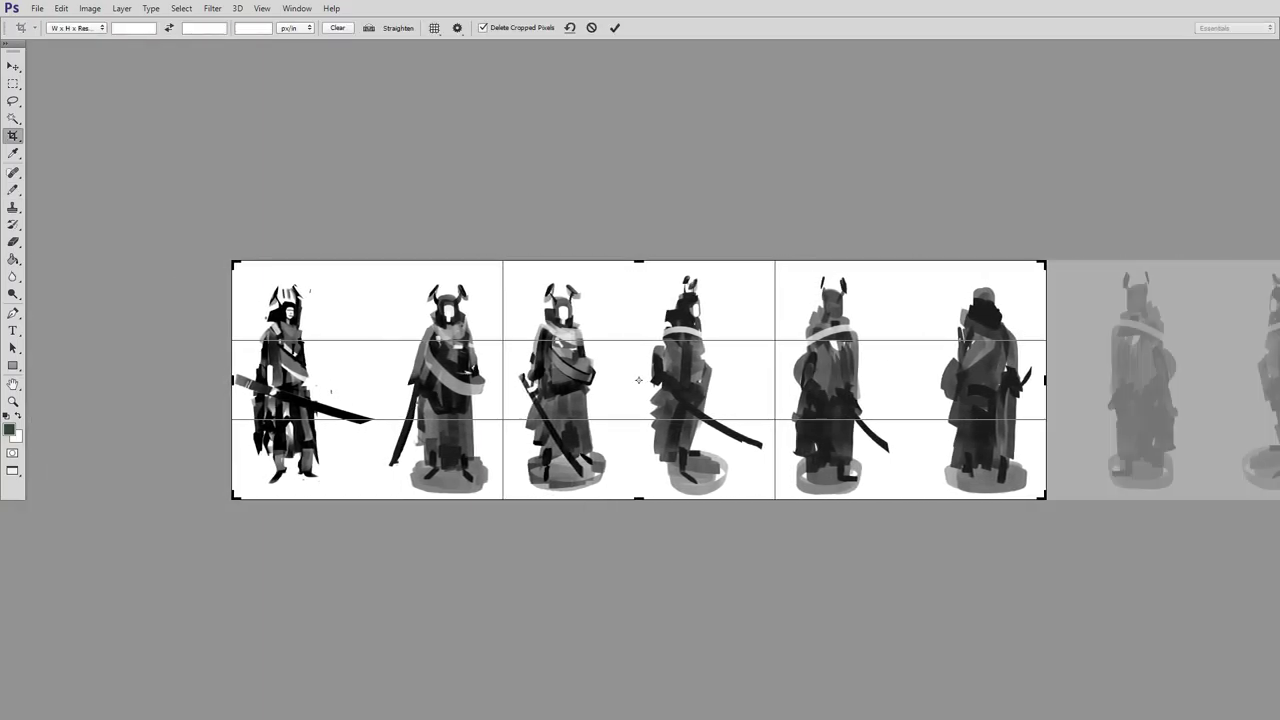
{"action": "key", "text": "Return"}
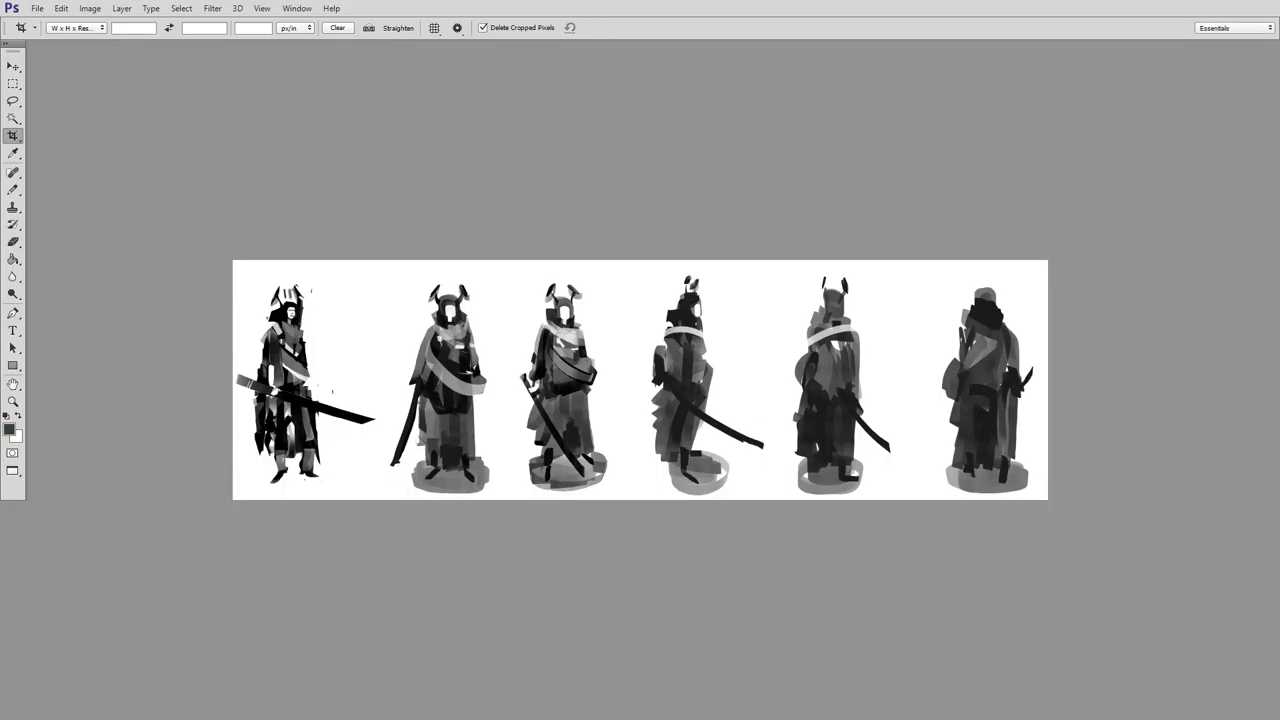
{"action": "key", "text": "ctrl+z"}
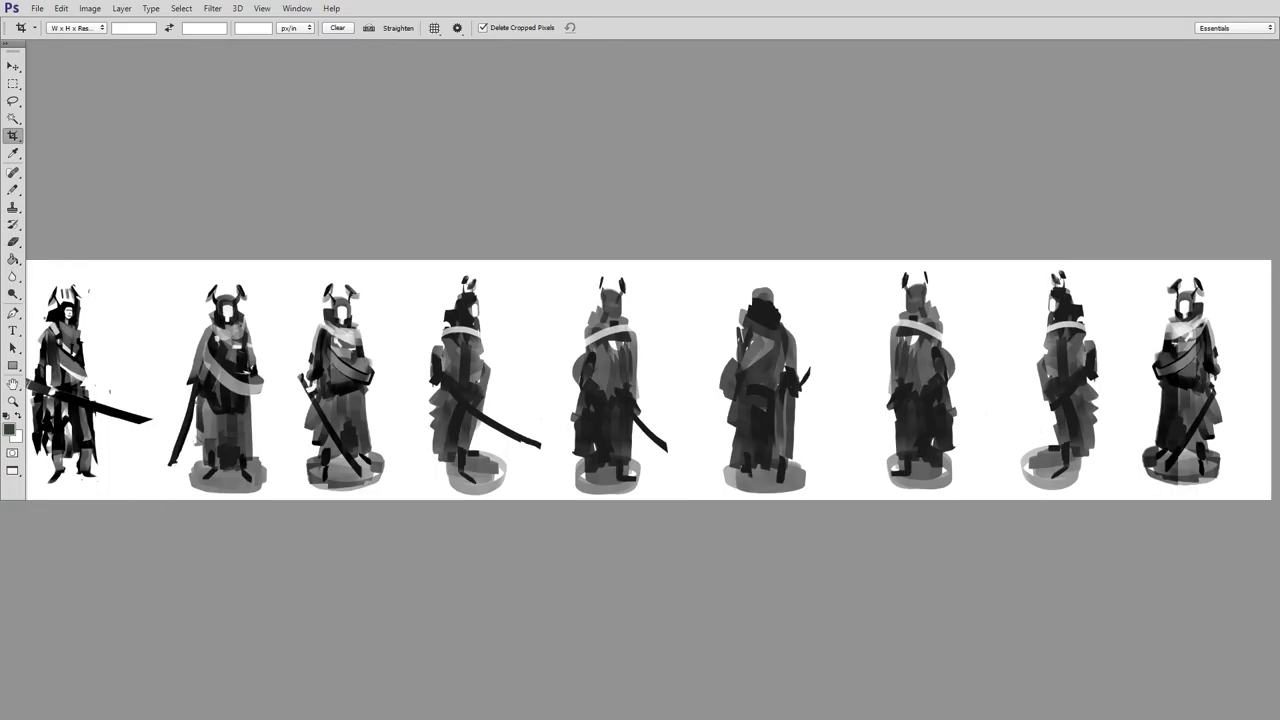
Show the panels, pick a bright orange and paint the faces of the second to fifth figures and the seventh with the pencil.
{"action": "key", "text": "b"}
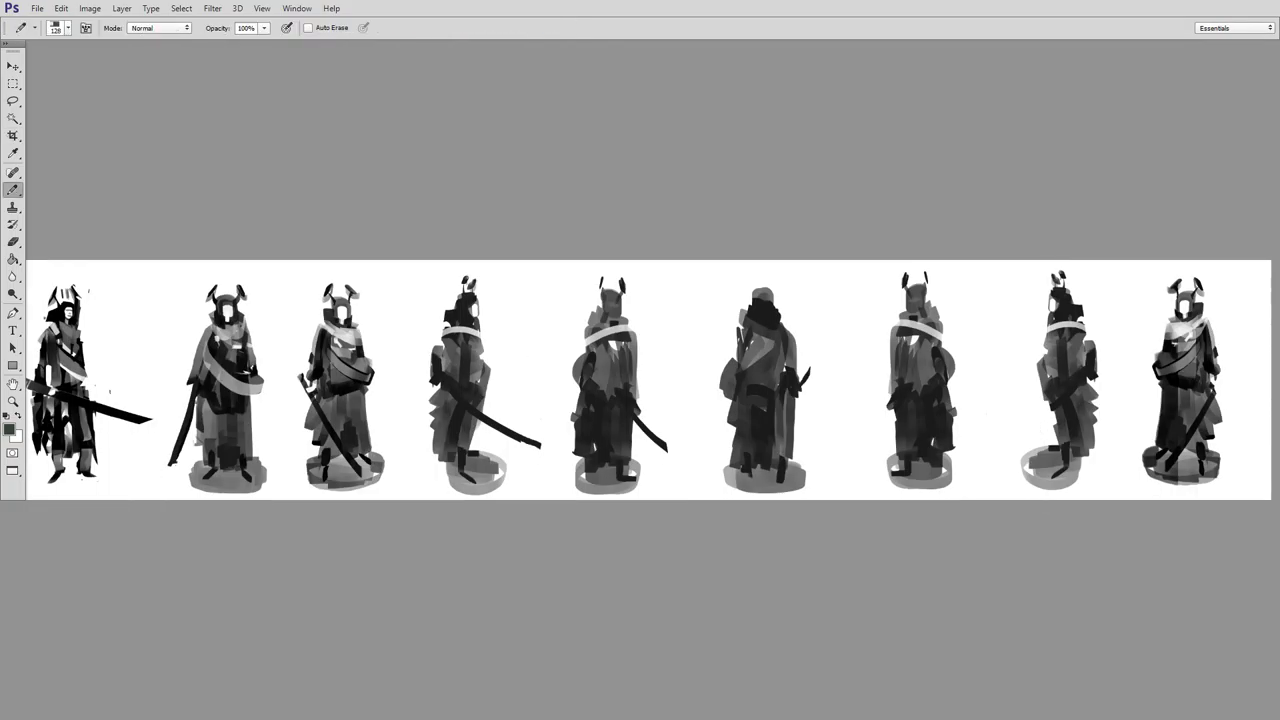
{"action": "left_click_drag", "start_coordinate": [574, 387], "coordinate": [600, 385]}
{"action": "key", "text": "shift+Tab"}
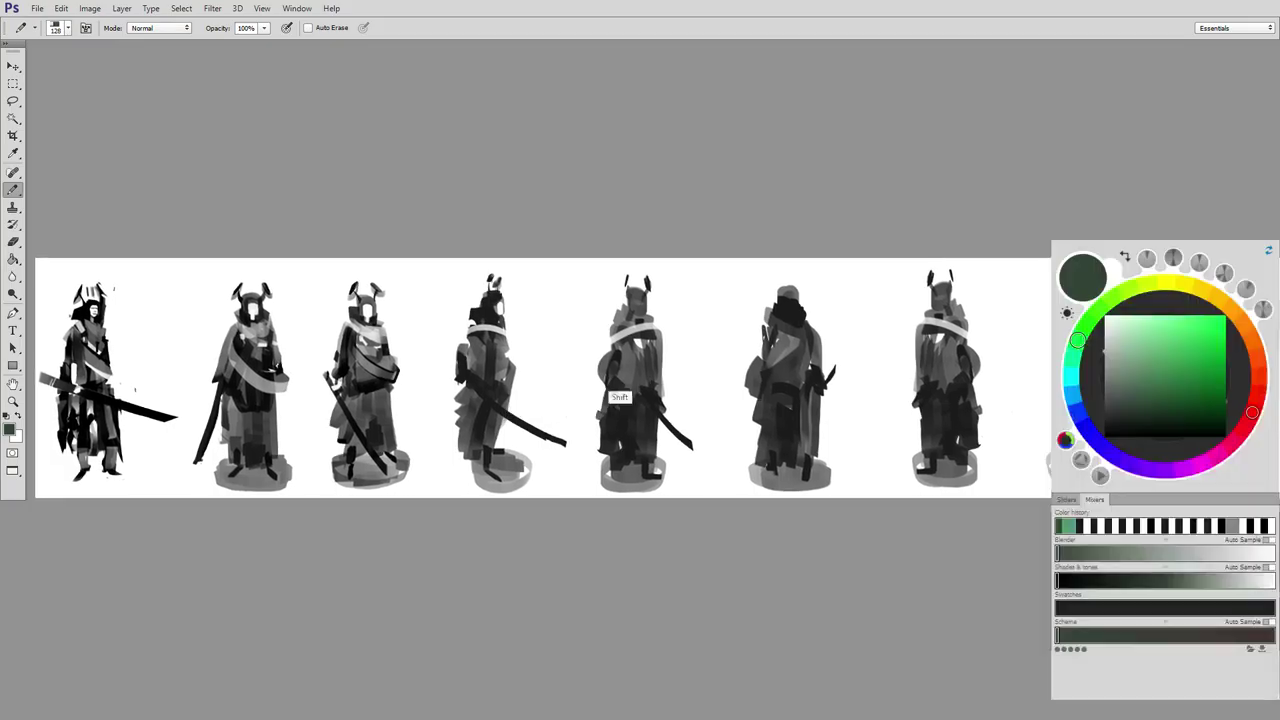
{"action": "left_click", "coordinate": [1257, 357]}
{"action": "left_click", "coordinate": [1200, 317]}
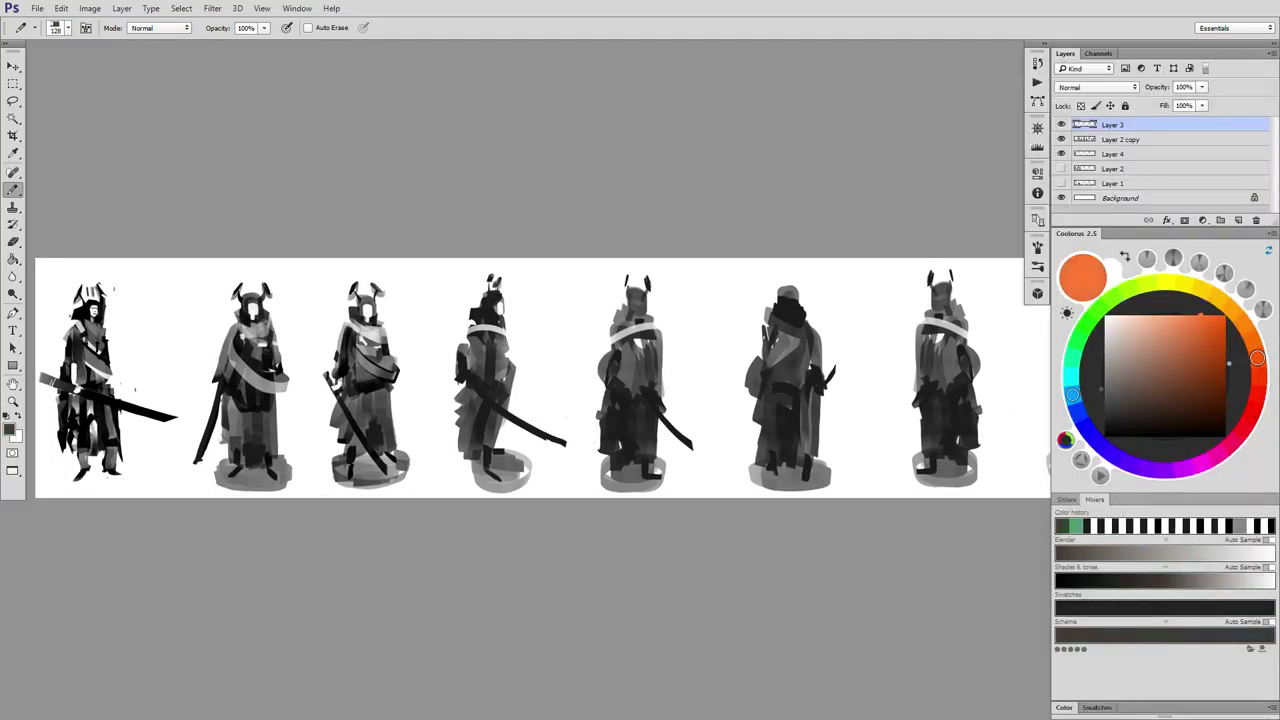
{"action": "left_click_drag", "start_coordinate": [252, 303], "coordinate": [254, 323]}
{"action": "left_click_drag", "start_coordinate": [364, 301], "coordinate": [371, 320]}
{"action": "left_click_drag", "start_coordinate": [495, 297], "coordinate": [497, 315]}
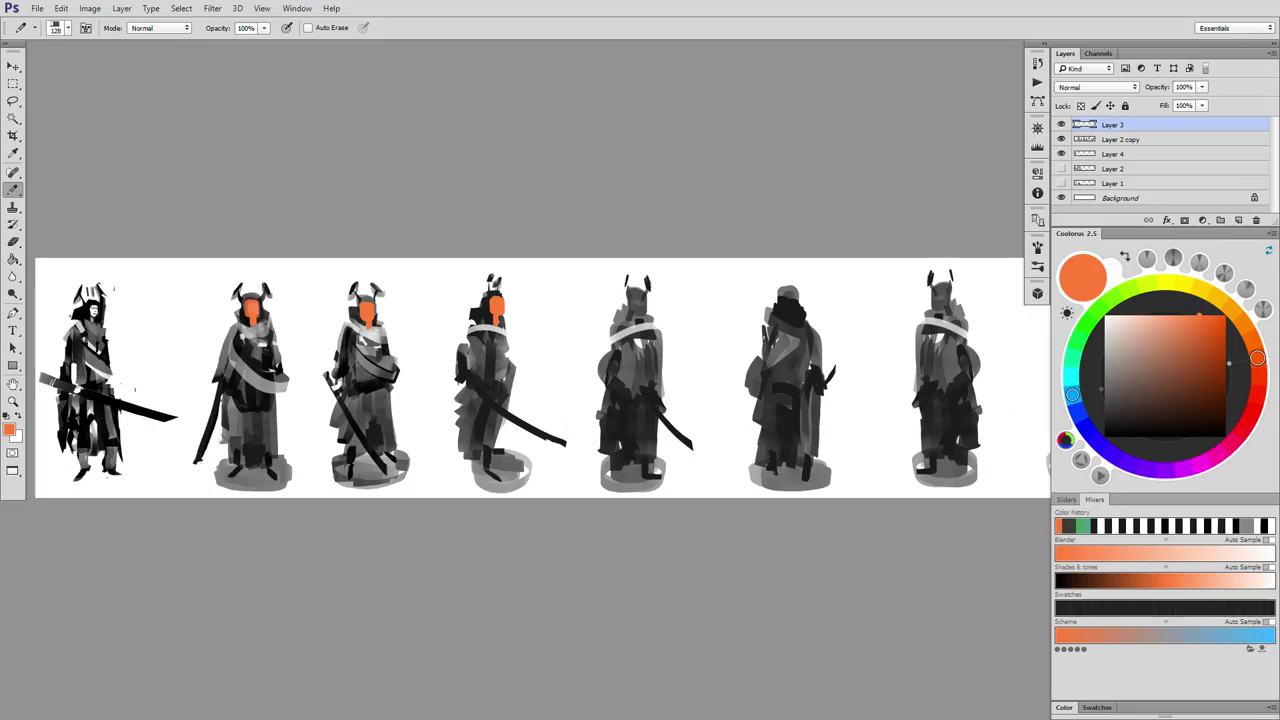
{"action": "left_click_drag", "start_coordinate": [636, 294], "coordinate": [644, 312]}
{"action": "left_click_drag", "start_coordinate": [935, 291], "coordinate": [942, 310]}
Paint the exposed hands of the eight turnaround figures in the same orange, leaving the original reference figure uncoloured.
{"action": "left_click_drag", "start_coordinate": [336, 373], "coordinate": [339, 384]}
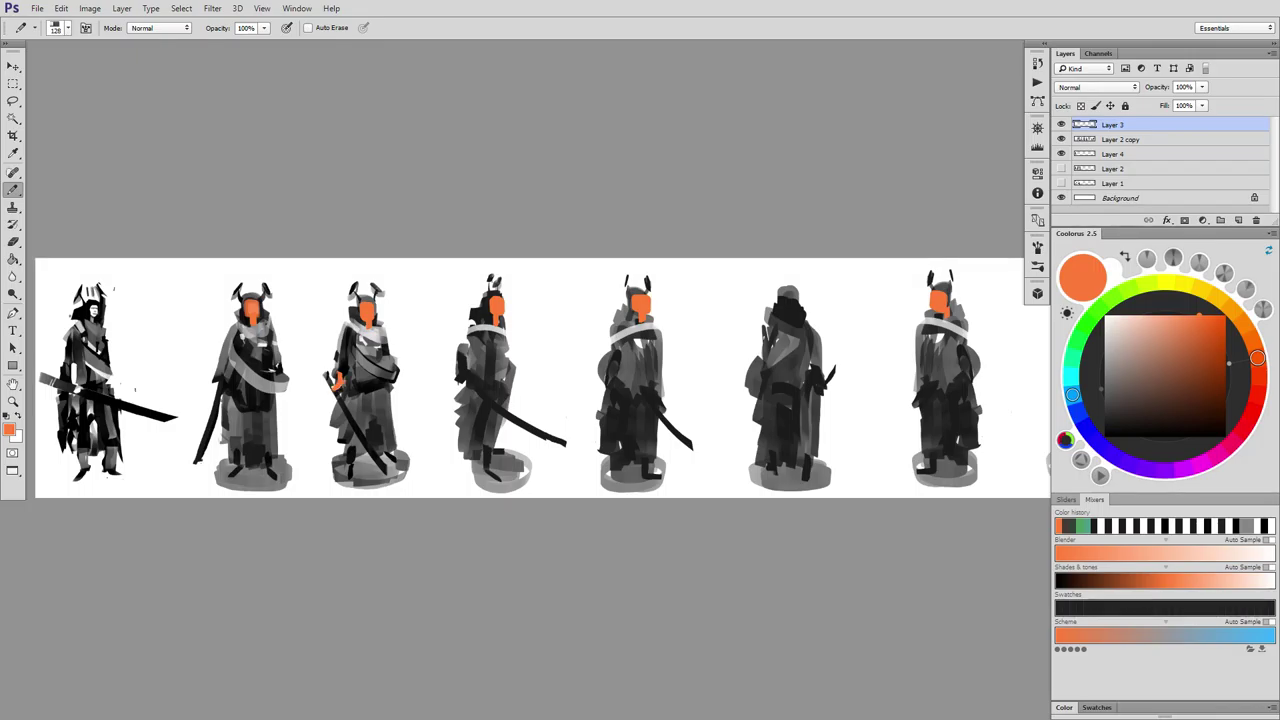
{"action": "left_click_drag", "start_coordinate": [223, 367], "coordinate": [225, 377]}
{"action": "left_click_drag", "start_coordinate": [483, 380], "coordinate": [486, 391]}
{"action": "left_click_drag", "start_coordinate": [662, 383], "coordinate": [665, 396]}
{"action": "mouse_move", "coordinate": [760, 400]}
{"action": "left_mouse_down"}
{"action": "mouse_move", "coordinate": [600, 372]}
{"action": "mouse_move", "coordinate": [668, 363]}
{"action": "left_mouse_up"}
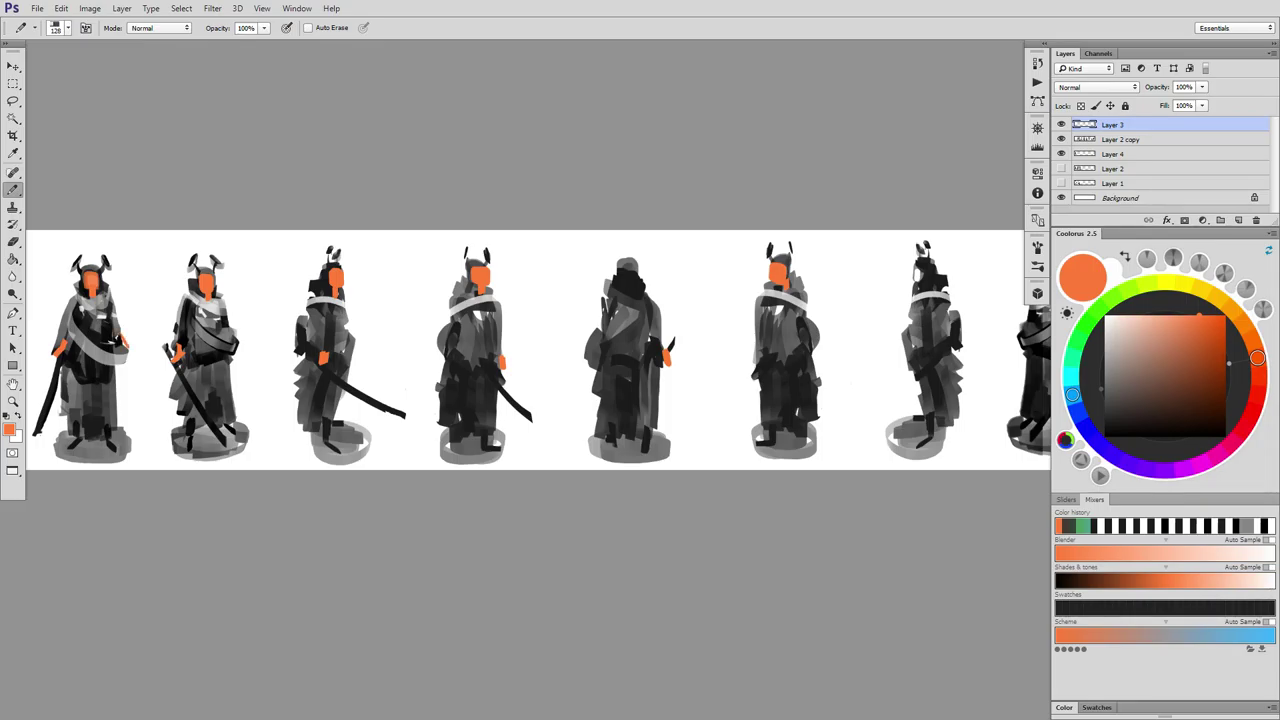
{"action": "left_click_drag", "start_coordinate": [585, 333], "coordinate": [585, 351]}
{"action": "mouse_move", "coordinate": [768, 343]}
{"action": "left_mouse_down"}
{"action": "mouse_move", "coordinate": [766, 360]}
{"action": "mouse_move", "coordinate": [769, 346]}
{"action": "mouse_move", "coordinate": [562, 383]}
{"action": "left_mouse_up"}
{"action": "left_click_drag", "start_coordinate": [727, 368], "coordinate": [727, 386]}
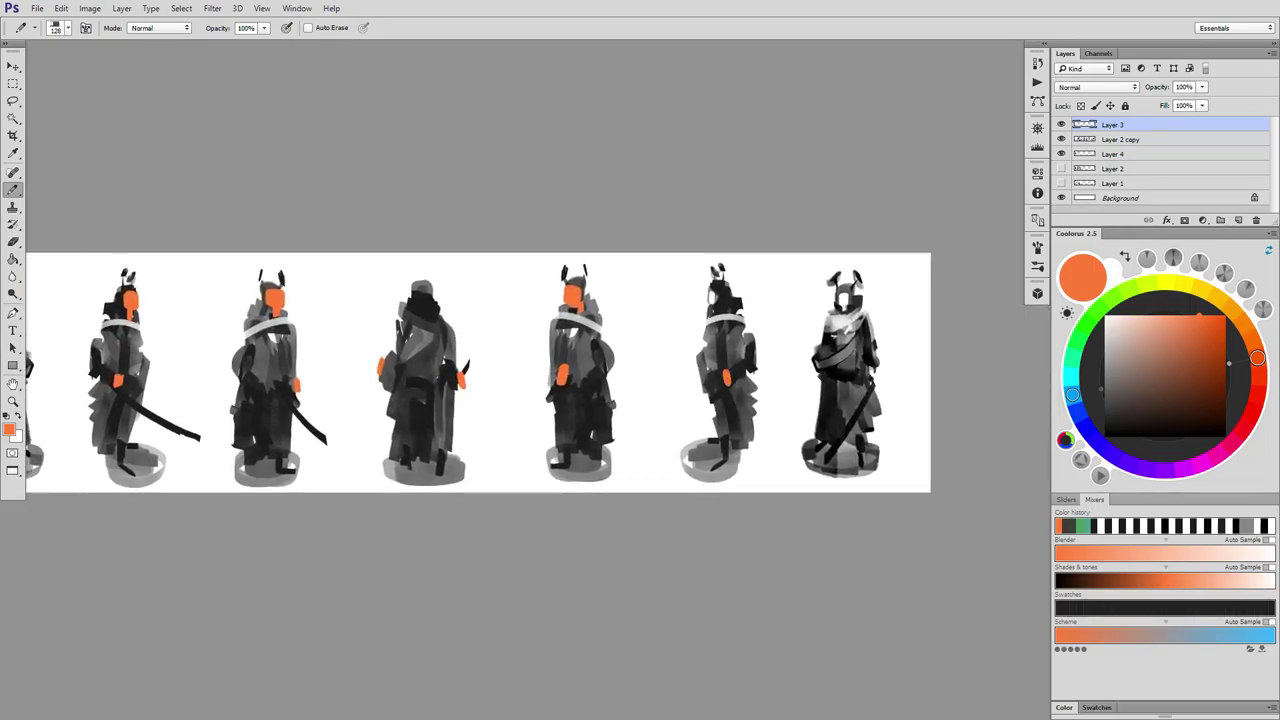
{"action": "left_click_drag", "start_coordinate": [880, 355], "coordinate": [880, 372]}
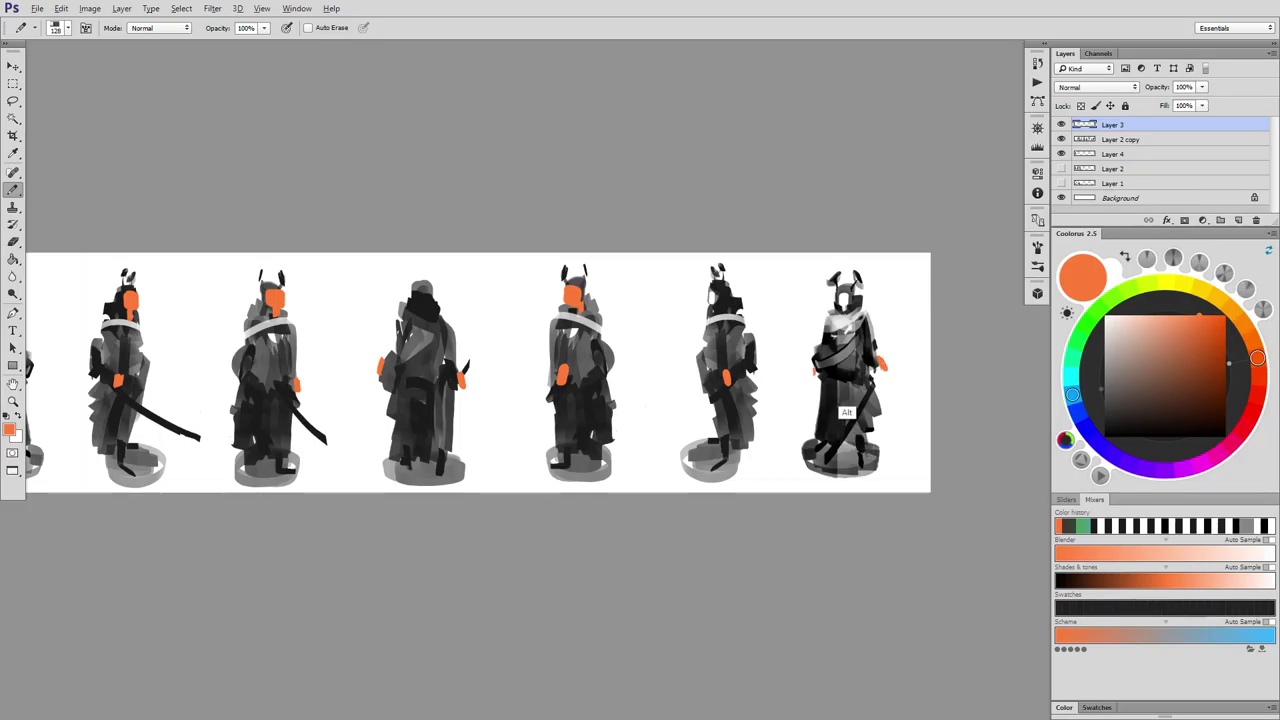
Sample black from the last figure and draw a slanting sword on each of the three mirrored figures.
{"action": "left_click", "coordinate": [847, 414], "text": "alt"}
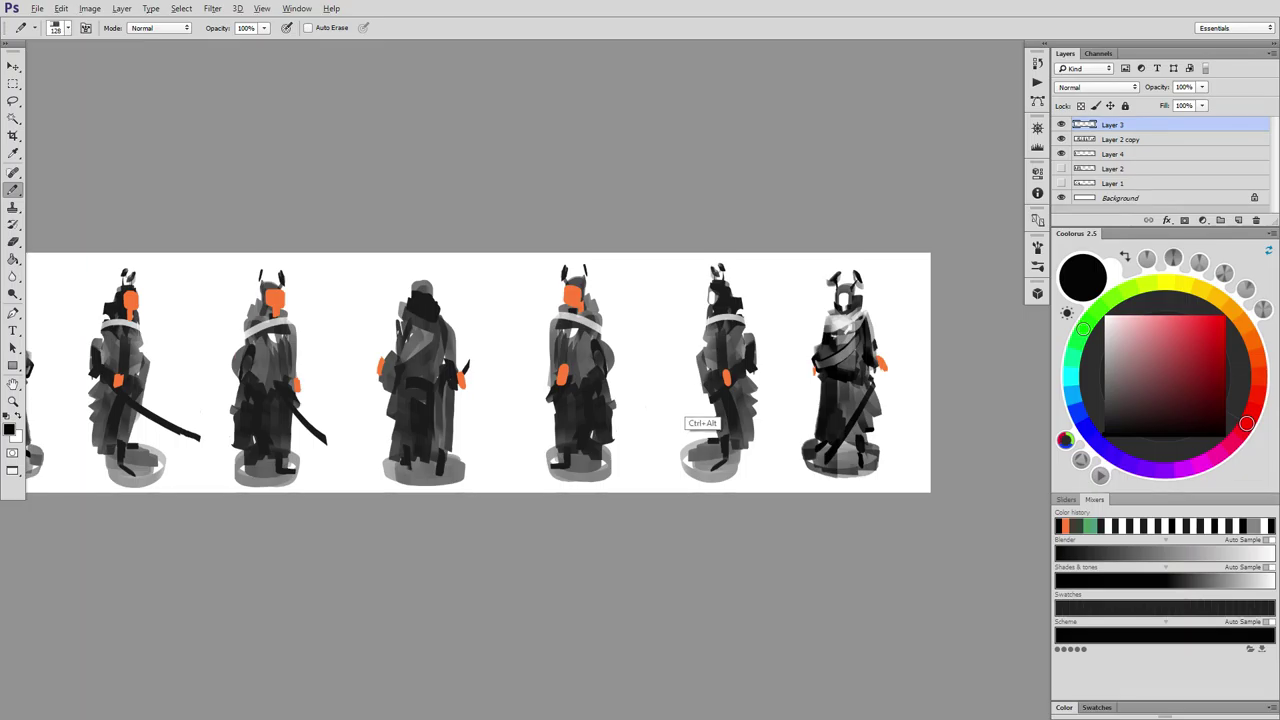
{"action": "left_click_drag", "start_coordinate": [556, 401], "coordinate": [523, 422]}
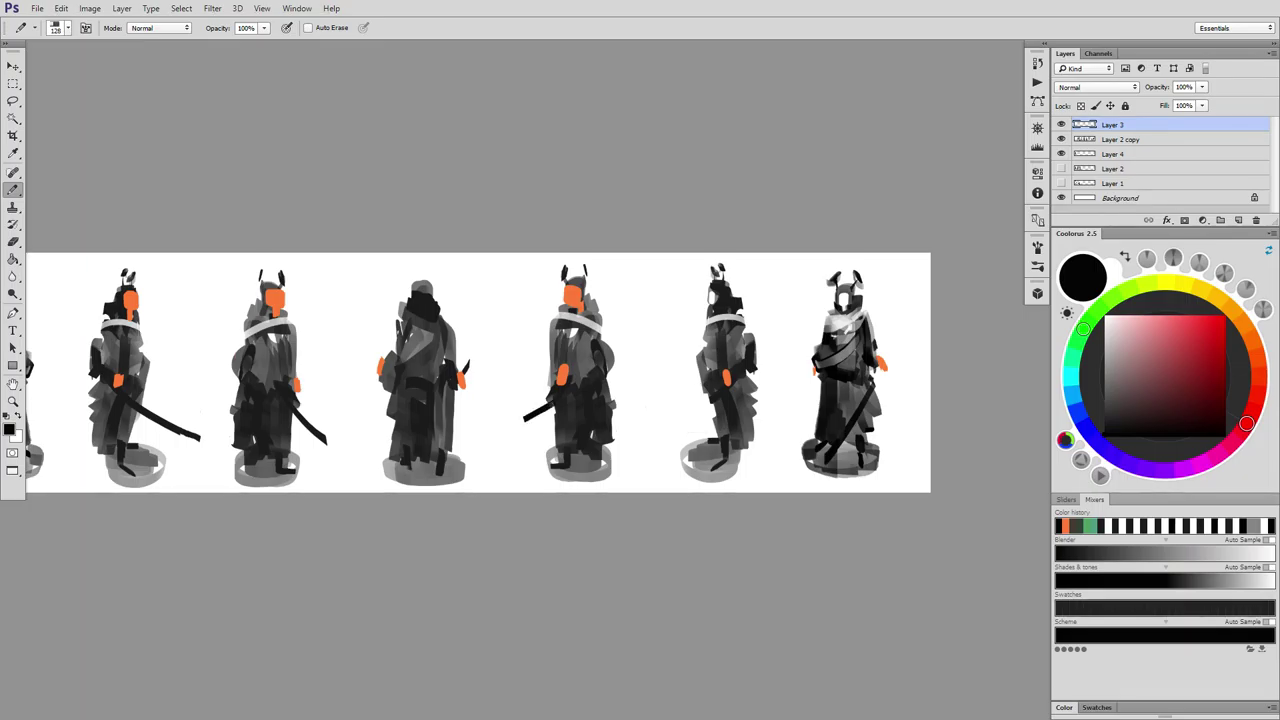
{"action": "left_click_drag", "start_coordinate": [710, 390], "coordinate": [654, 442]}
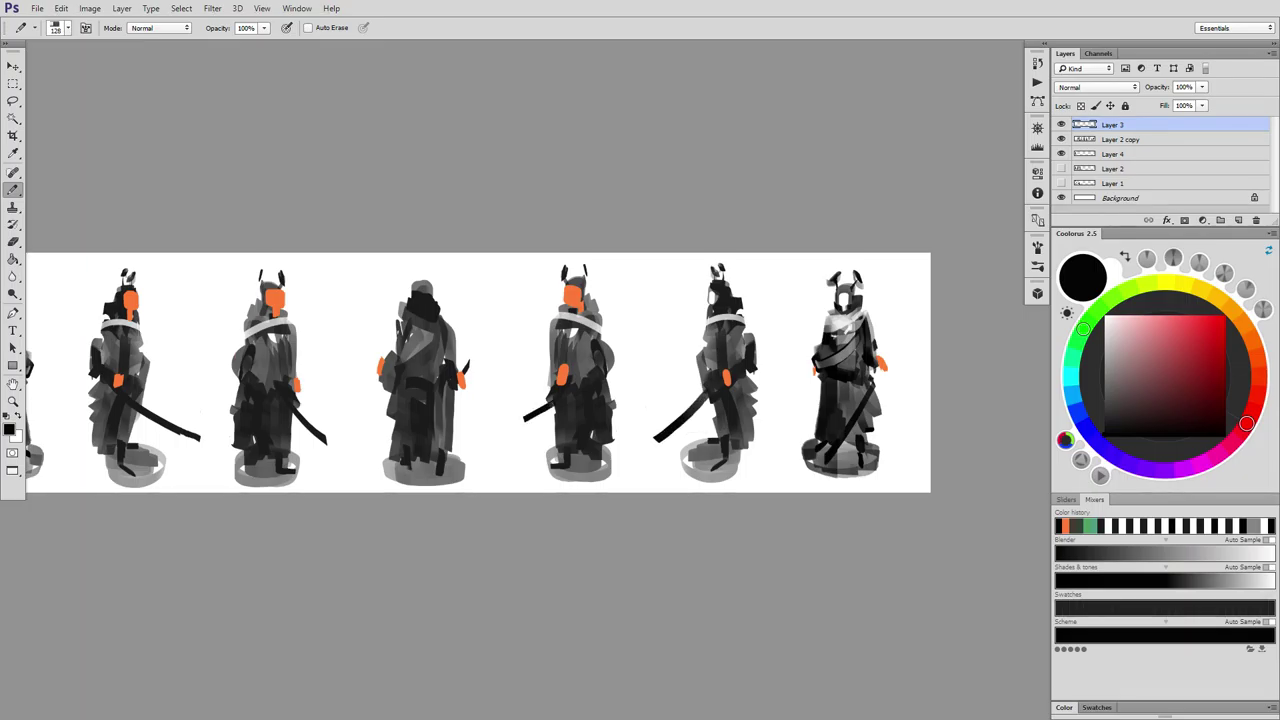
{"action": "left_click_drag", "start_coordinate": [818, 374], "coordinate": [776, 447]}
{"action": "key", "text": "ctrl+z"}
{"action": "left_click_drag", "start_coordinate": [817, 376], "coordinate": [782, 451]}
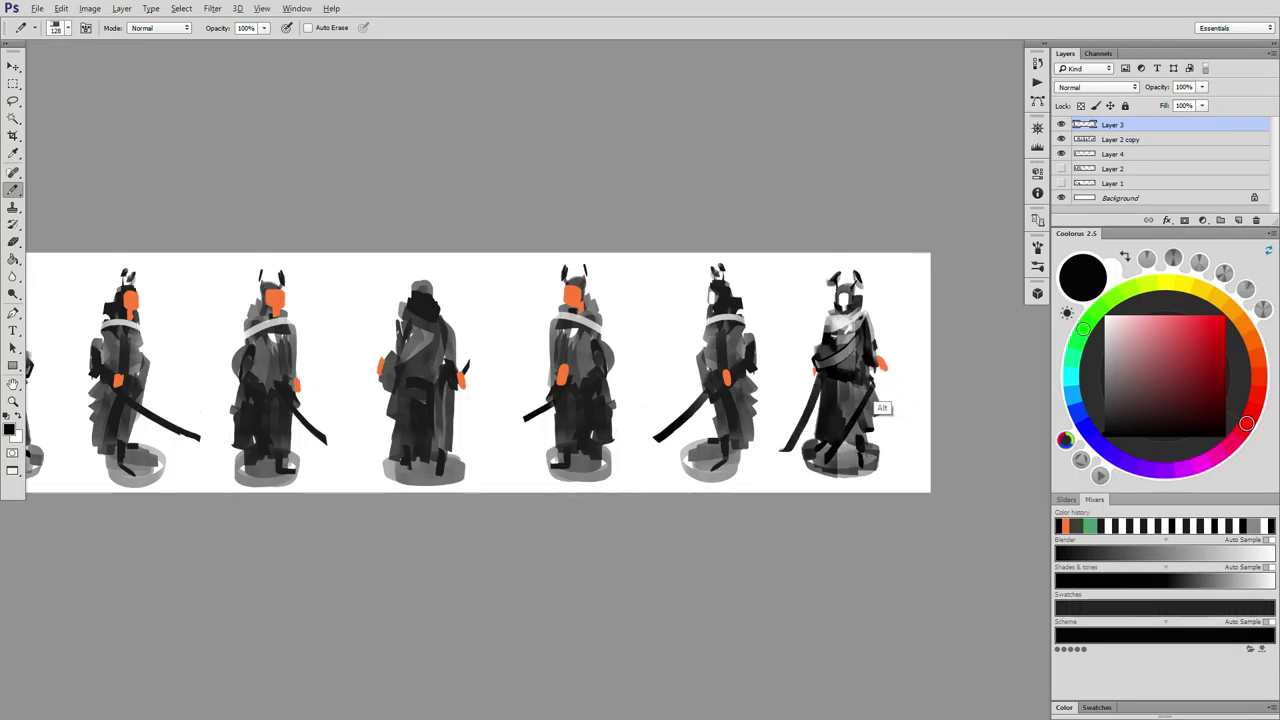
Paint a light grey sash across the last figure's chest, and fill the last two figures' faces with sampled orange.
{"action": "left_click", "coordinate": [885, 395], "text": "alt"}
{"action": "left_click_drag", "start_coordinate": [834, 328], "coordinate": [889, 376]}
{"action": "left_click", "coordinate": [870, 386], "text": "alt"}
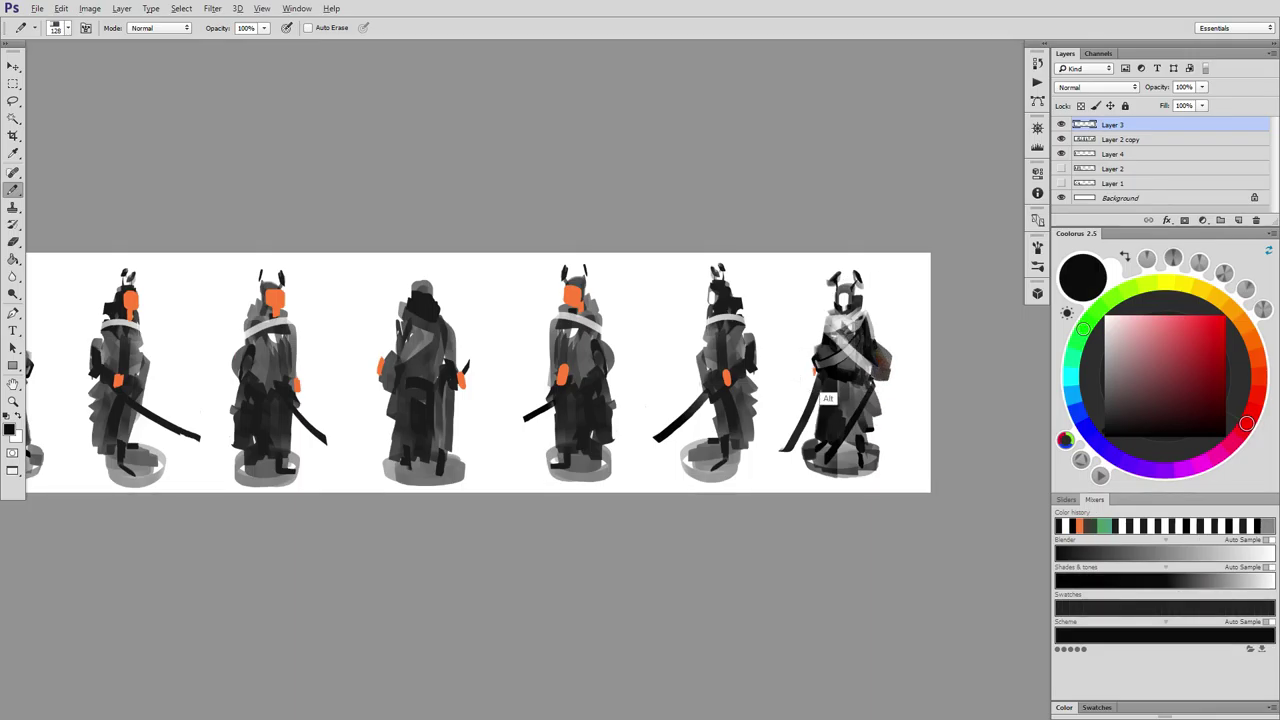
{"action": "left_click", "coordinate": [727, 378], "text": "alt"}
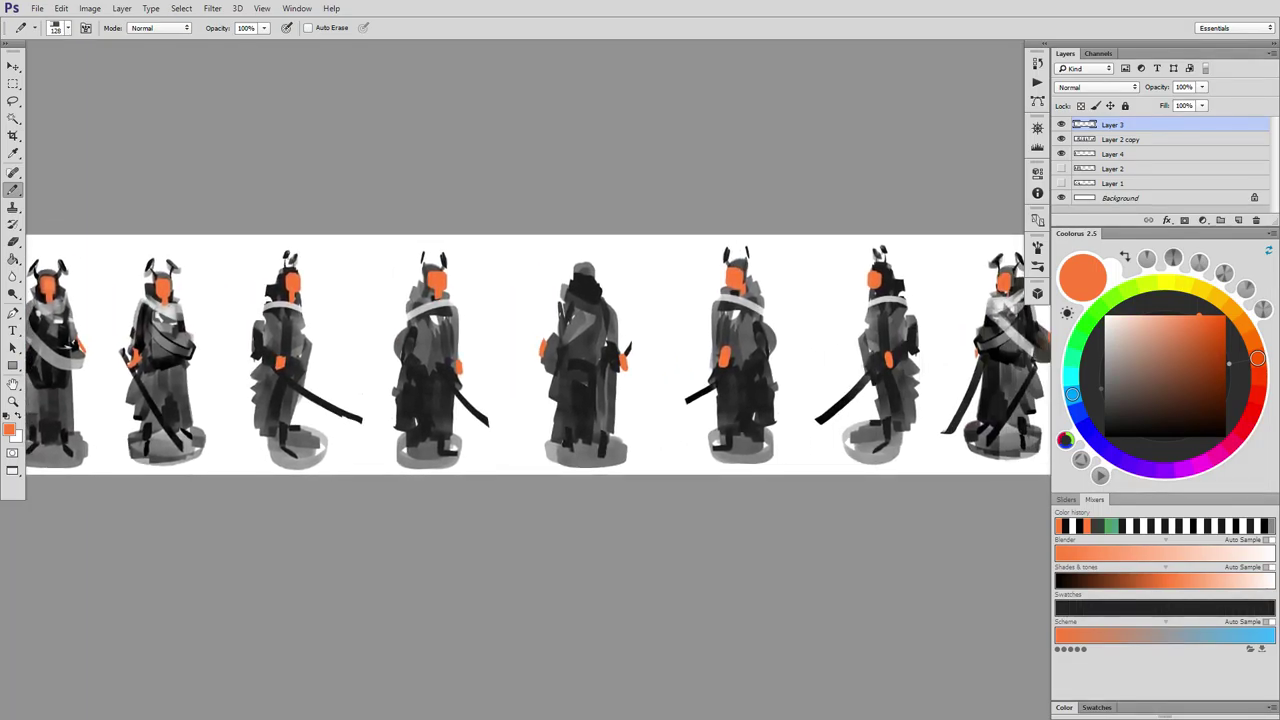
Pick a deep blue and block in the helmets of the second to fifth figures around their orange faces.
{"action": "left_click", "coordinate": [1078, 412]}
{"action": "left_click", "coordinate": [1199, 377]}
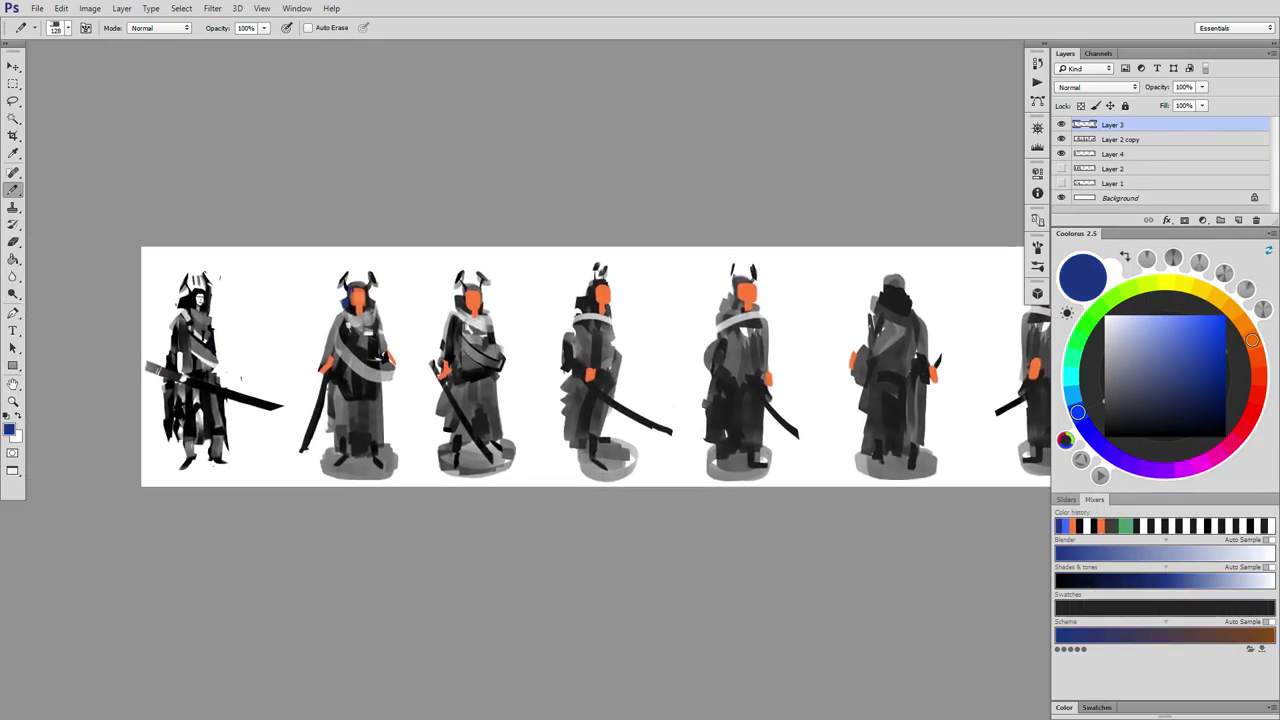
{"action": "mouse_move", "coordinate": [347, 300]}
{"action": "left_mouse_down"}
{"action": "mouse_move", "coordinate": [362, 287]}
{"action": "mouse_move", "coordinate": [376, 310]}
{"action": "left_mouse_up"}
{"action": "mouse_move", "coordinate": [452, 296]}
{"action": "left_mouse_down"}
{"action": "mouse_move", "coordinate": [454, 308]}
{"action": "mouse_move", "coordinate": [476, 286]}
{"action": "mouse_move", "coordinate": [486, 309]}
{"action": "left_mouse_up"}
{"action": "left_click_drag", "start_coordinate": [580, 303], "coordinate": [607, 286]}
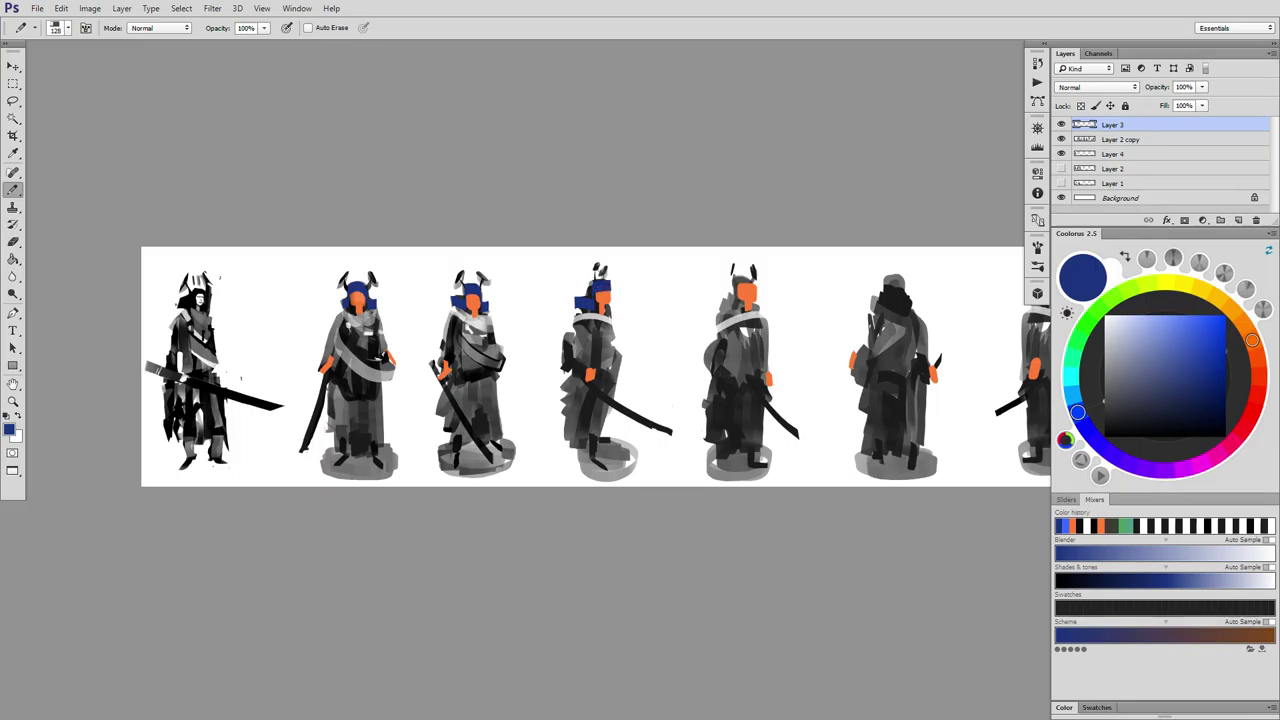
{"action": "left_click_drag", "start_coordinate": [640, 340], "coordinate": [471, 337]}
{"action": "mouse_move", "coordinate": [563, 280]}
{"action": "left_mouse_down"}
{"action": "mouse_move", "coordinate": [583, 282]}
{"action": "mouse_move", "coordinate": [586, 306]}
{"action": "left_mouse_up"}
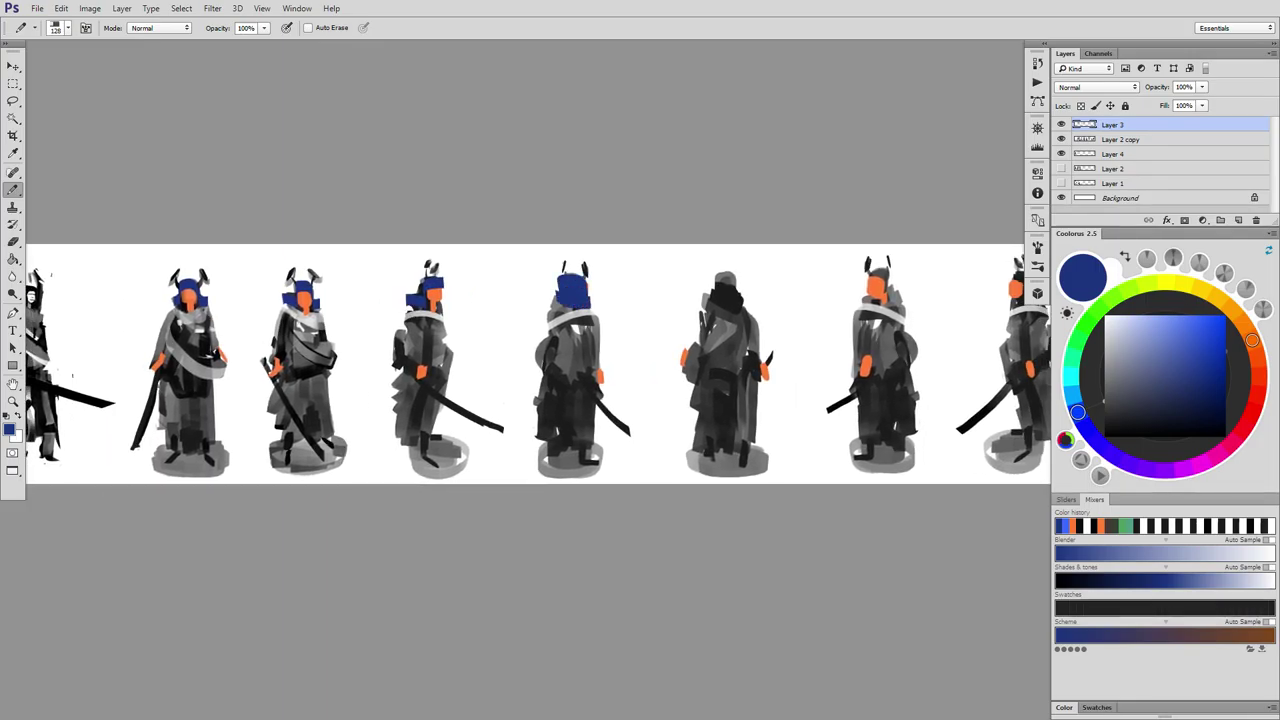
{"action": "left_click_drag", "start_coordinate": [430, 289], "coordinate": [428, 304]}
{"action": "left_click_drag", "start_coordinate": [298, 291], "coordinate": [302, 306]}
{"action": "left_click_drag", "start_coordinate": [434, 289], "coordinate": [433, 307]}
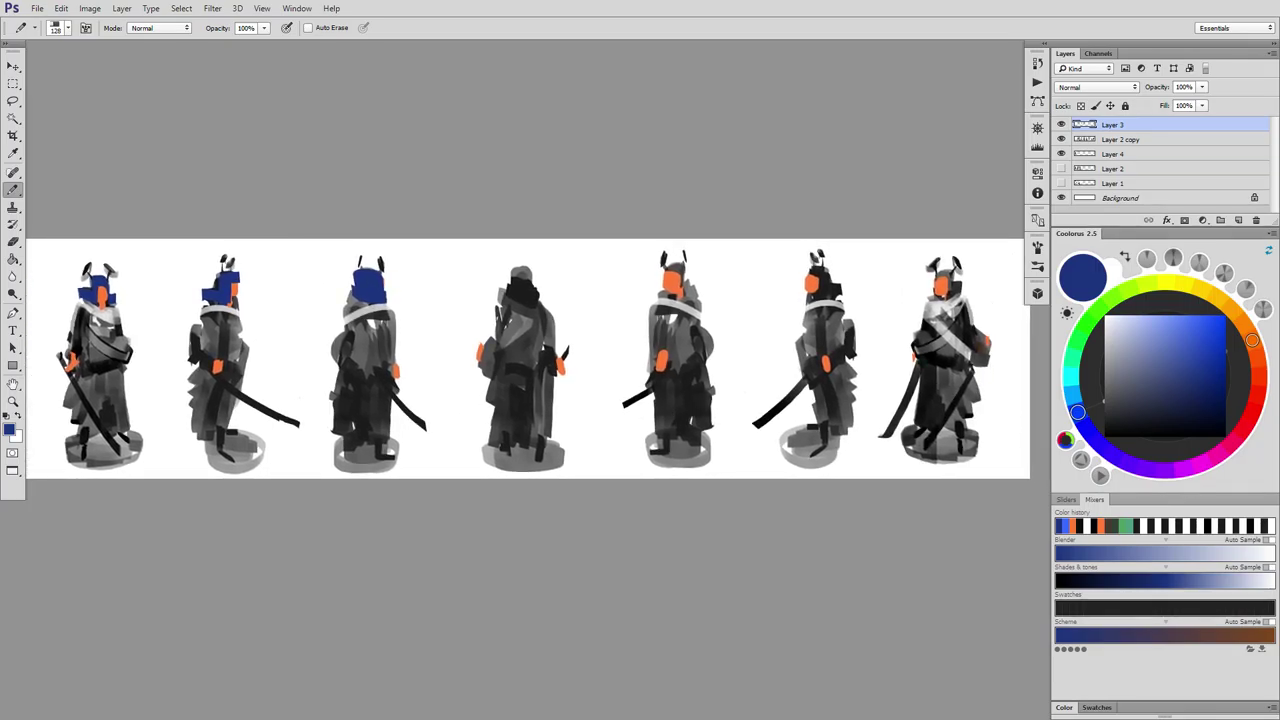
Block in the helmets of the back view and the three mirrored figures with the same deep blue.
{"action": "mouse_move", "coordinate": [514, 275]}
{"action": "left_mouse_down"}
{"action": "mouse_move", "coordinate": [529, 293]}
{"action": "mouse_move", "coordinate": [513, 297]}
{"action": "left_mouse_up"}
{"action": "mouse_move", "coordinate": [672, 264]}
{"action": "left_mouse_down"}
{"action": "mouse_move", "coordinate": [670, 292]}
{"action": "mouse_move", "coordinate": [690, 280]}
{"action": "left_mouse_up"}
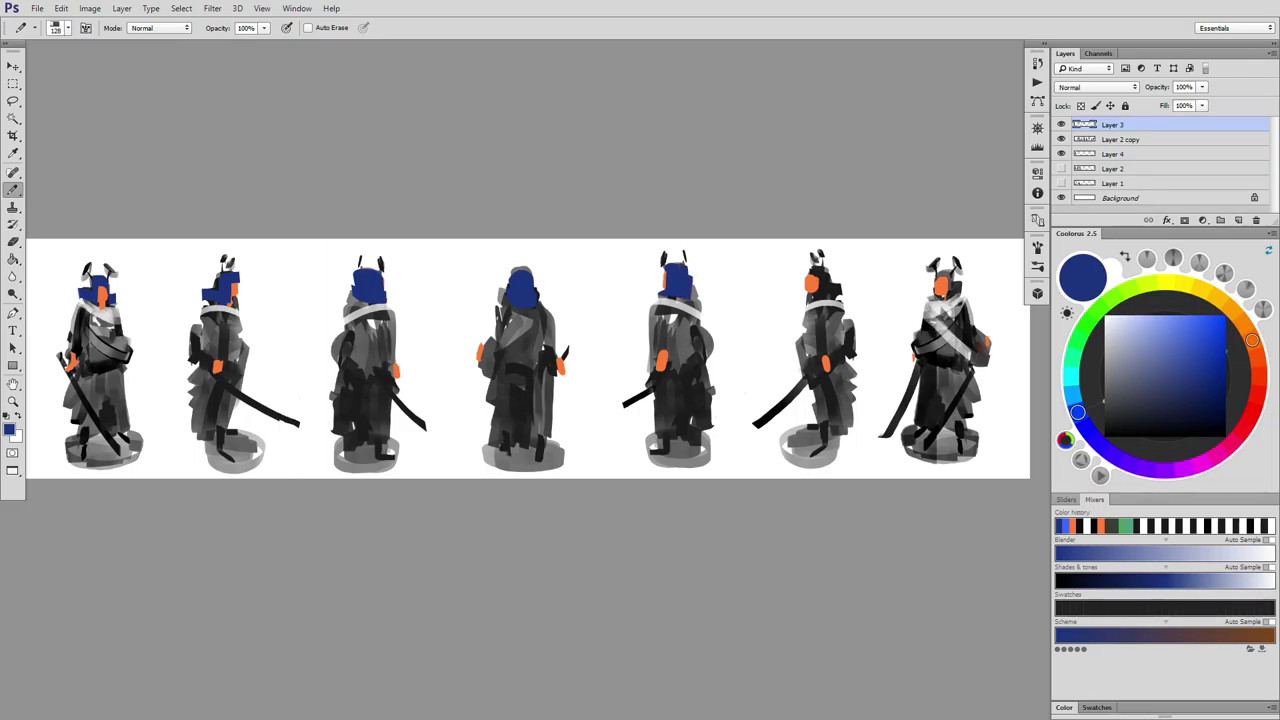
{"action": "mouse_move", "coordinate": [806, 272]}
{"action": "left_mouse_down"}
{"action": "mouse_move", "coordinate": [818, 296]}
{"action": "mouse_move", "coordinate": [832, 272]}
{"action": "mouse_move", "coordinate": [838, 302]}
{"action": "left_mouse_up"}
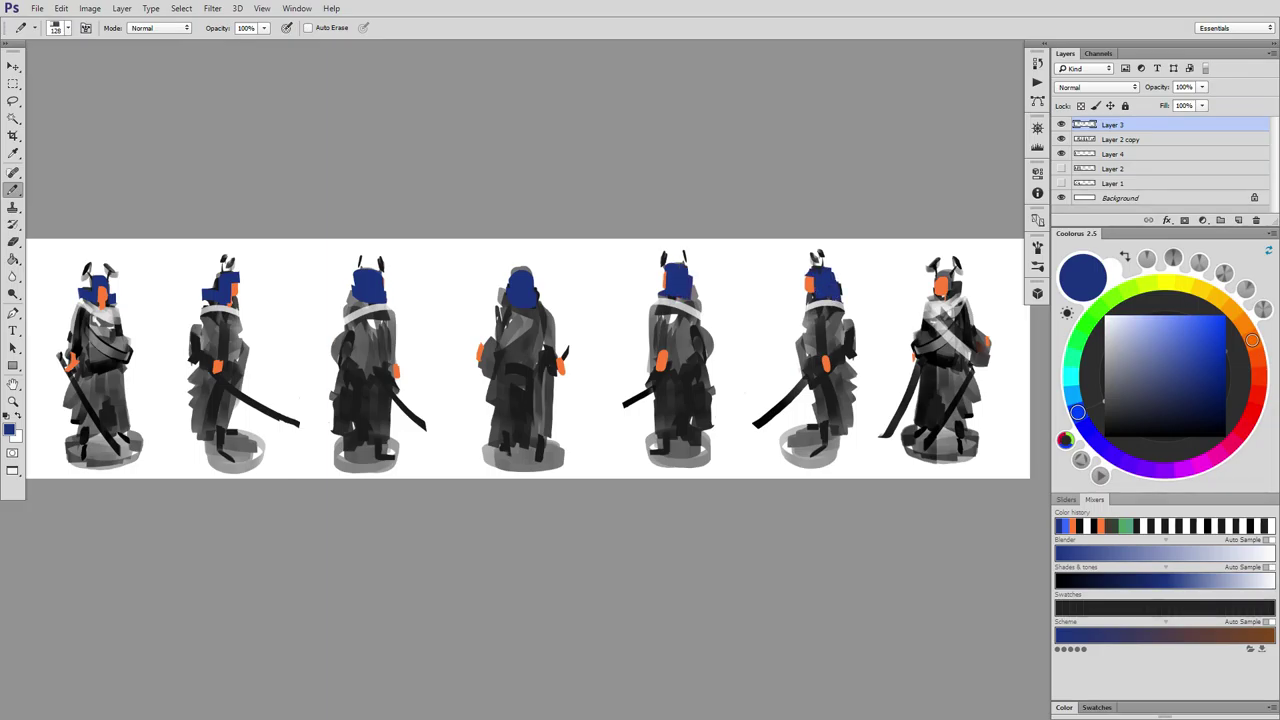
{"action": "left_click_drag", "start_coordinate": [934, 270], "coordinate": [958, 295]}
Recolour the horns of the second to fifth figures deep blue, switching briefly to white and back.
{"action": "left_click_drag", "start_coordinate": [520, 365], "coordinate": [804, 360]}
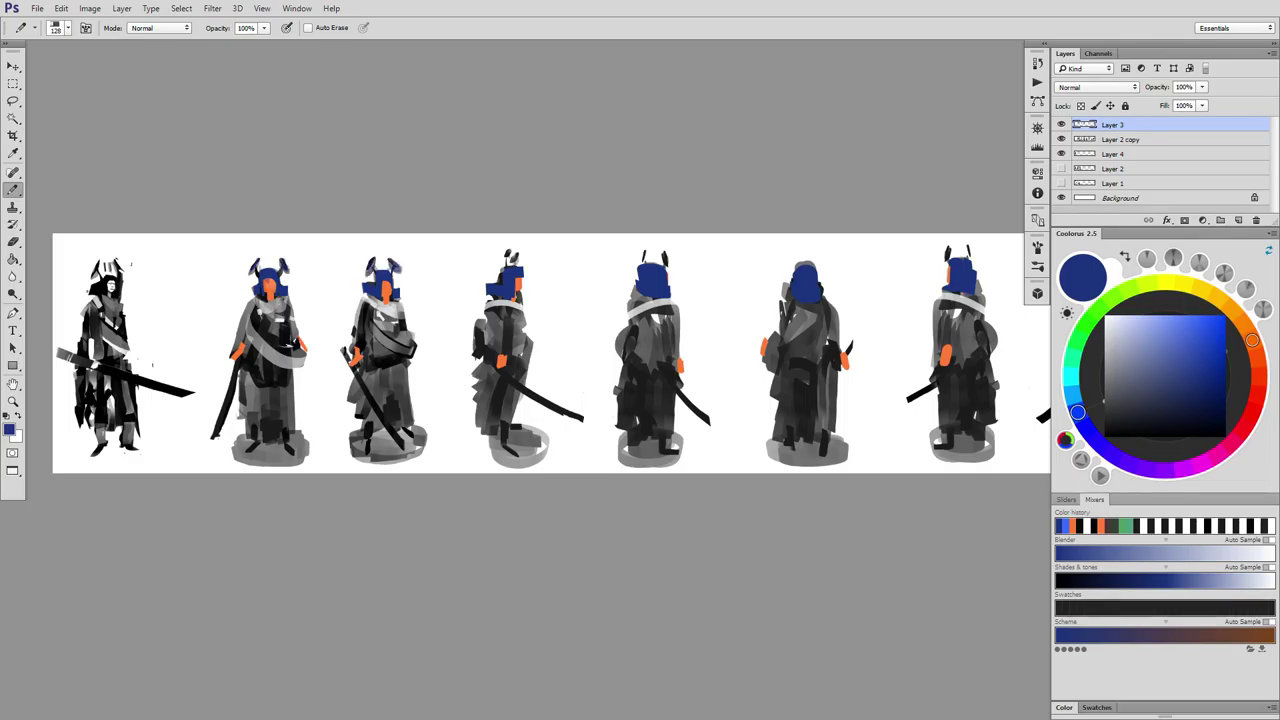
{"action": "left_click_drag", "start_coordinate": [512, 266], "coordinate": [509, 262]}
{"action": "left_click_drag", "start_coordinate": [667, 254], "coordinate": [670, 267]}
{"action": "left_click_drag", "start_coordinate": [655, 253], "coordinate": [657, 263]}
{"action": "key", "text": "x"}
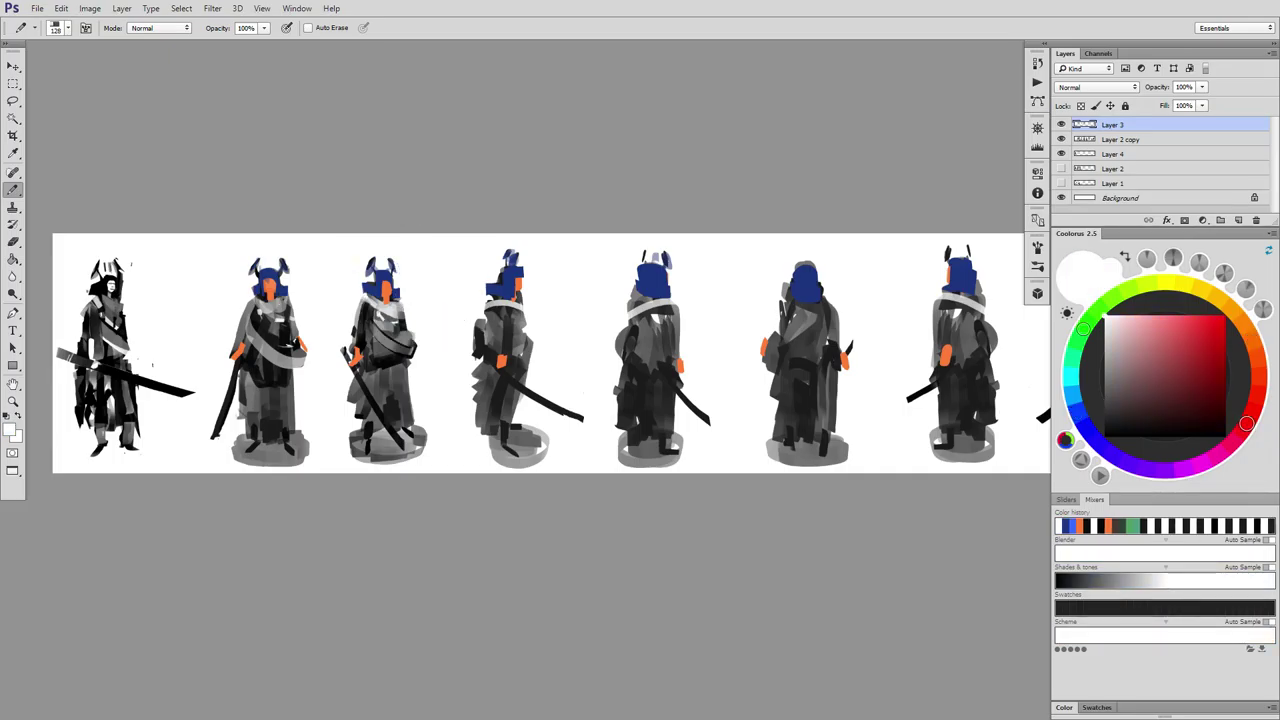
{"action": "key", "text": "x"}
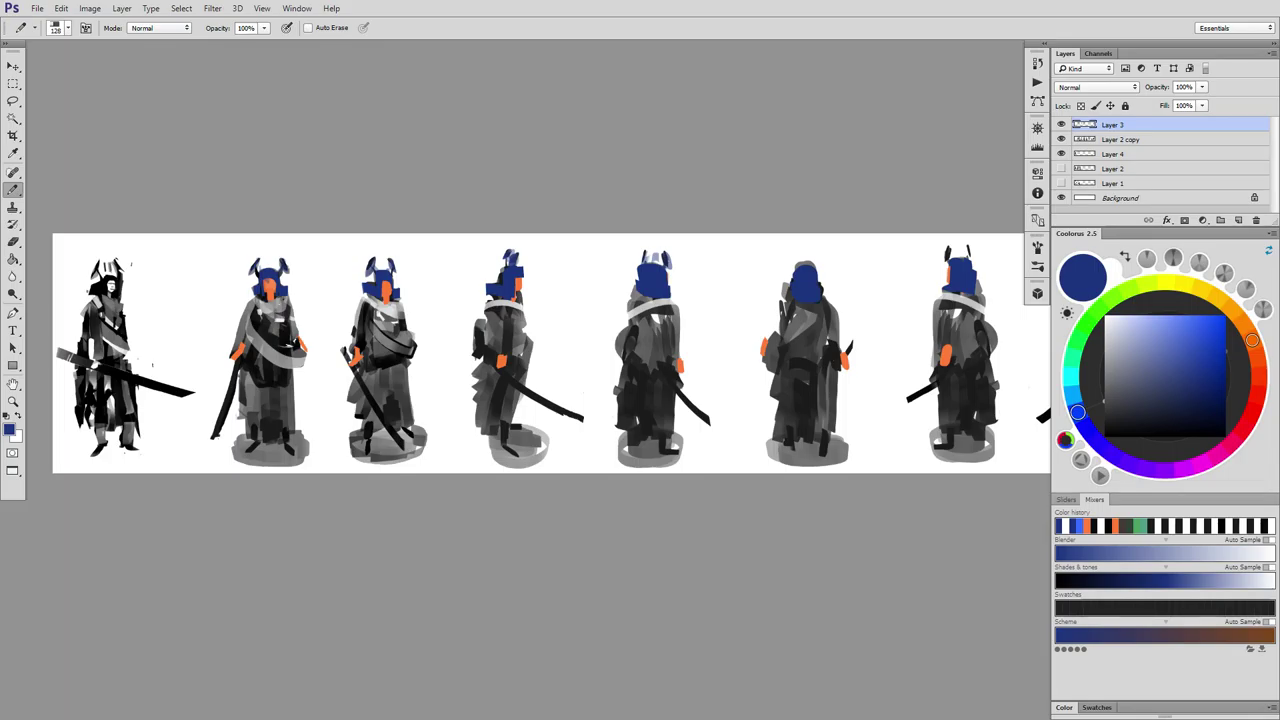
Paint blue horns on the back view and recolour the horns of the three mirrored figures.
{"action": "mouse_move", "coordinate": [795, 254]}
{"action": "left_mouse_down"}
{"action": "mouse_move", "coordinate": [792, 270]}
{"action": "mouse_move", "coordinate": [822, 270]}
{"action": "mouse_move", "coordinate": [789, 271]}
{"action": "mouse_move", "coordinate": [822, 277]}
{"action": "left_mouse_up"}
{"action": "mouse_move", "coordinate": [850, 300]}
{"action": "left_mouse_down"}
{"action": "mouse_move", "coordinate": [714, 297]}
{"action": "mouse_move", "coordinate": [726, 297]}
{"action": "left_mouse_up"}
{"action": "mouse_move", "coordinate": [824, 241]}
{"action": "left_mouse_down"}
{"action": "mouse_move", "coordinate": [823, 259]}
{"action": "mouse_move", "coordinate": [866, 252]}
{"action": "left_mouse_up"}
{"action": "key", "text": "ctrl+shift+h"}
{"action": "left_click_drag", "start_coordinate": [880, 300], "coordinate": [687, 275]}
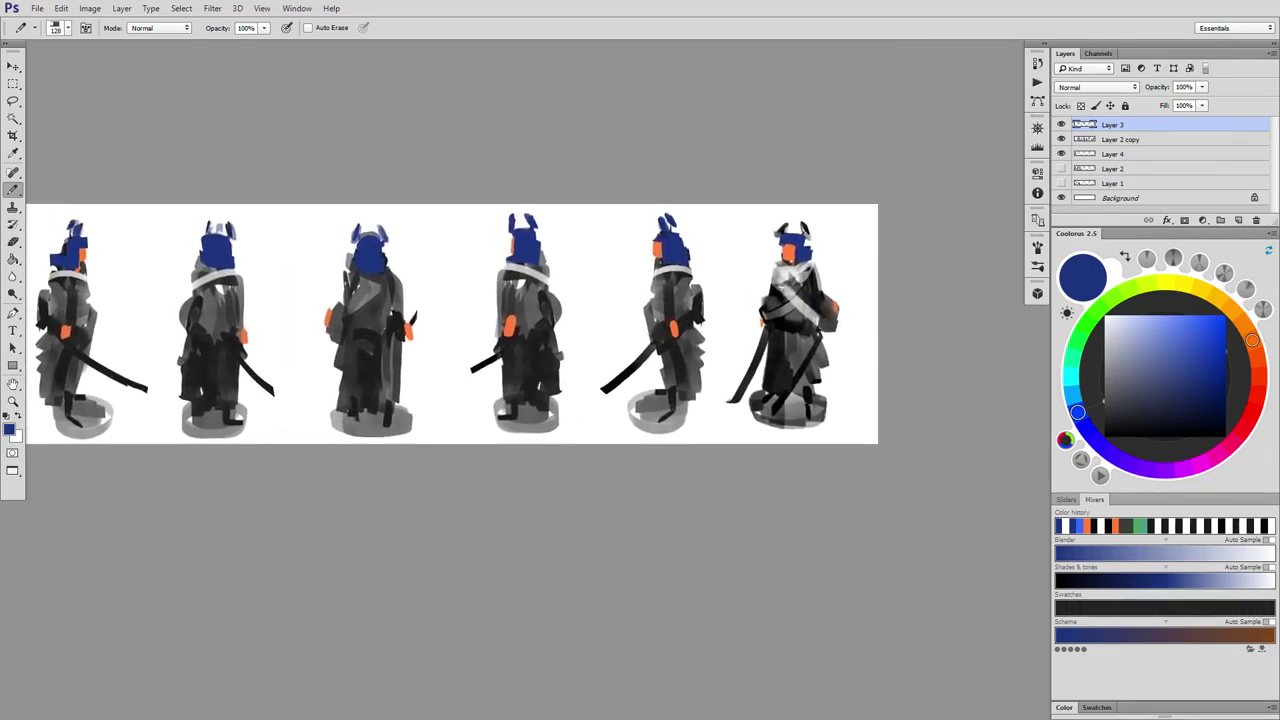
{"action": "mouse_move", "coordinate": [778, 221]}
{"action": "left_mouse_down"}
{"action": "mouse_move", "coordinate": [781, 235]}
{"action": "mouse_move", "coordinate": [799, 233]}
{"action": "left_mouse_up"}
Pick a dark teal and paint the sleeves of the second, third and fourth figures down to their hands.
{"action": "left_click_drag", "start_coordinate": [400, 300], "coordinate": [843, 328]}
{"action": "left_click", "coordinate": [1072, 395]}
{"action": "left_click", "coordinate": [1197, 393]}
{"action": "left_click_drag", "start_coordinate": [500, 380], "coordinate": [639, 318]}
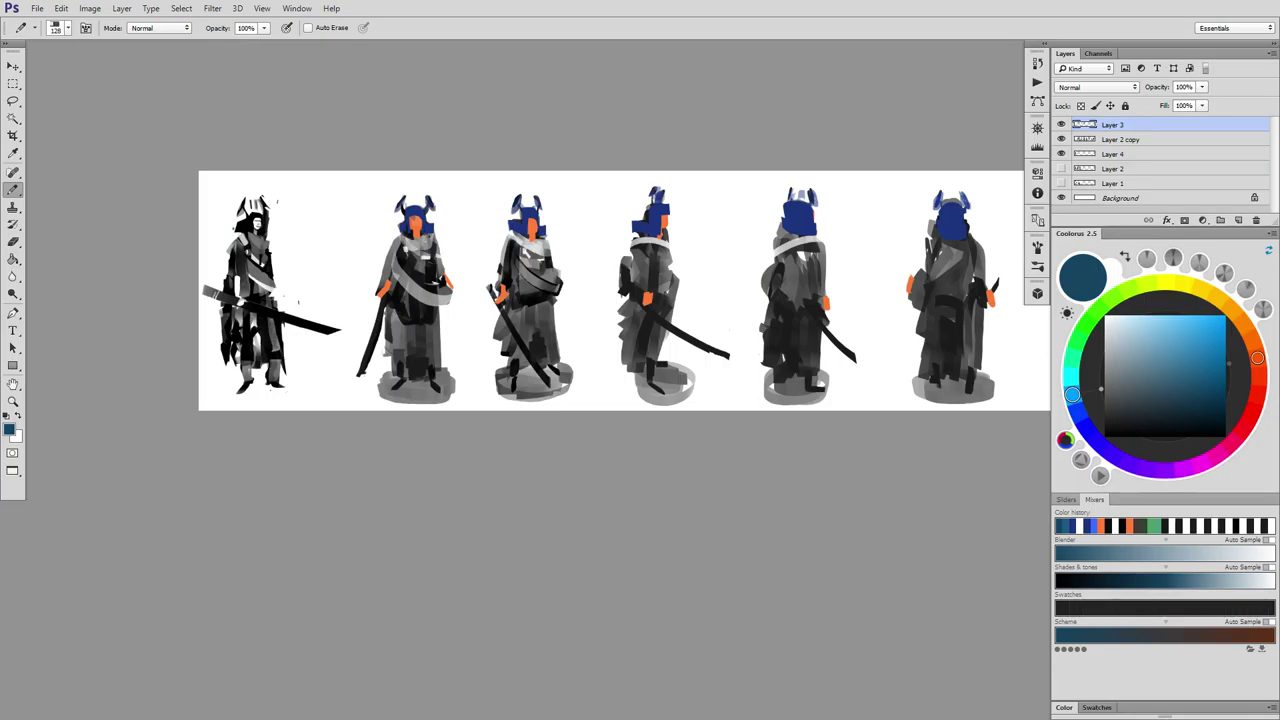
{"action": "left_click_drag", "start_coordinate": [398, 240], "coordinate": [386, 286]}
{"action": "left_click_drag", "start_coordinate": [436, 240], "coordinate": [442, 284]}
{"action": "left_click_drag", "start_coordinate": [510, 241], "coordinate": [502, 295]}
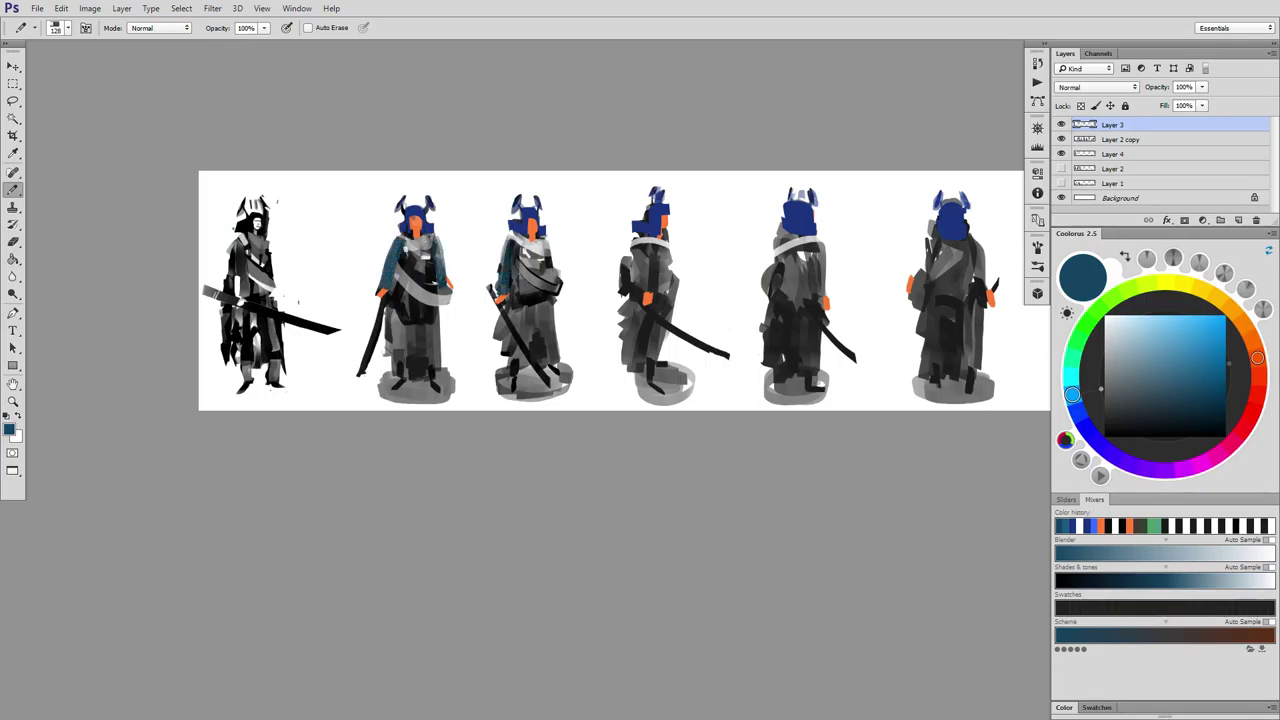
{"action": "left_click_drag", "start_coordinate": [650, 242], "coordinate": [646, 295]}
Paint teal sleeves on the fifth to eighth figures and add the missing second sleeve on the third figure.
{"action": "left_click_drag", "start_coordinate": [740, 310], "coordinate": [437, 308]}
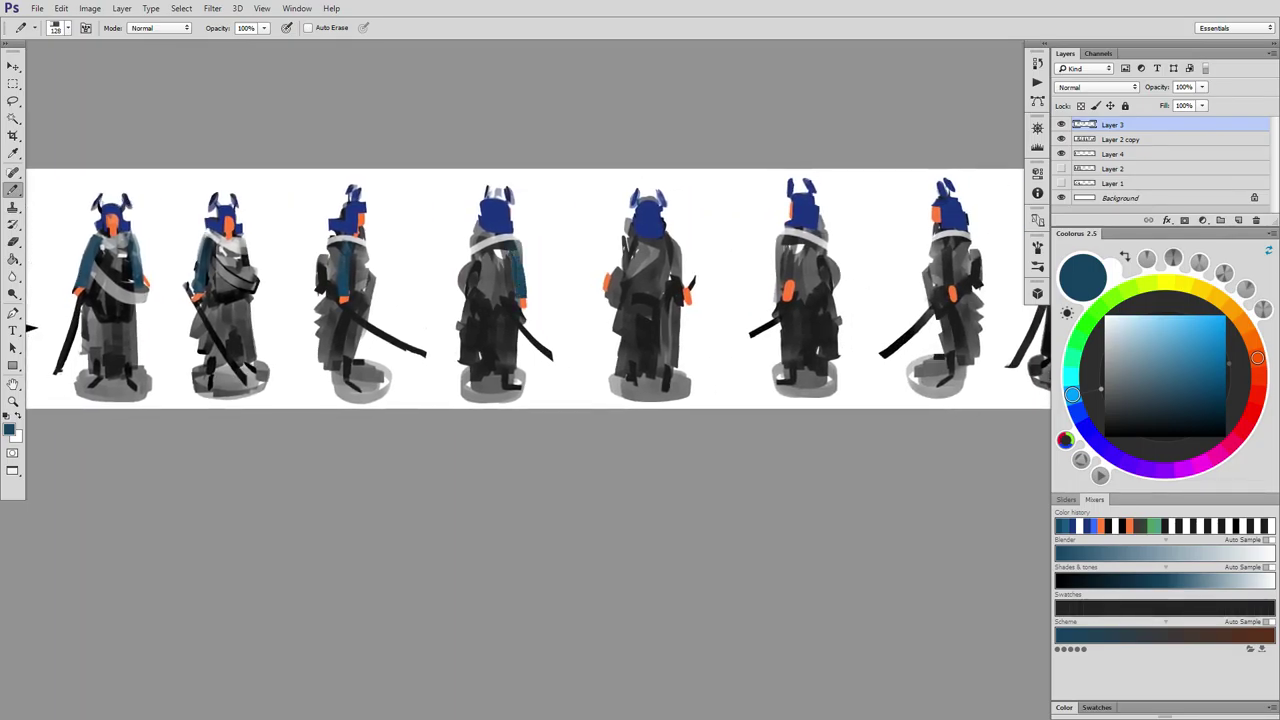
{"action": "mouse_move", "coordinate": [676, 240]}
{"action": "left_mouse_down"}
{"action": "mouse_move", "coordinate": [686, 288]}
{"action": "mouse_move", "coordinate": [442, 249]}
{"action": "mouse_move", "coordinate": [935, 372]}
{"action": "left_mouse_up"}
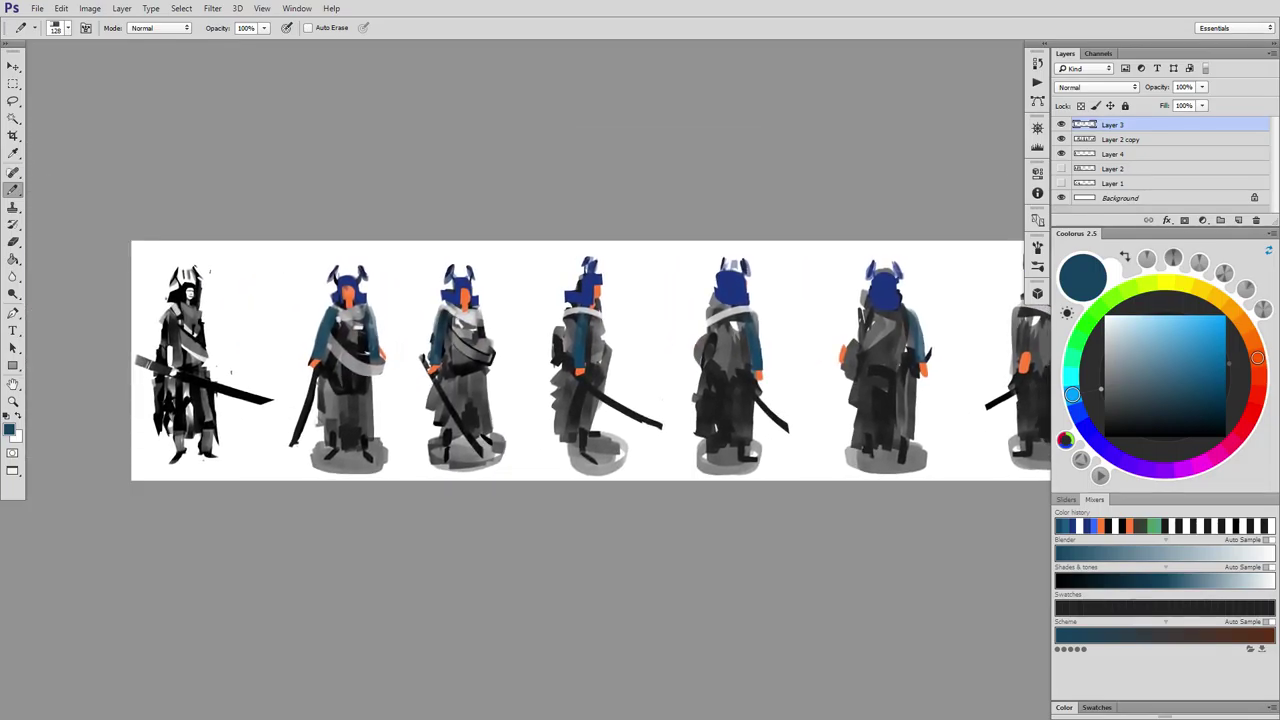
{"action": "left_click_drag", "start_coordinate": [480, 313], "coordinate": [487, 342]}
{"action": "left_click_drag", "start_coordinate": [640, 370], "coordinate": [440, 301]}
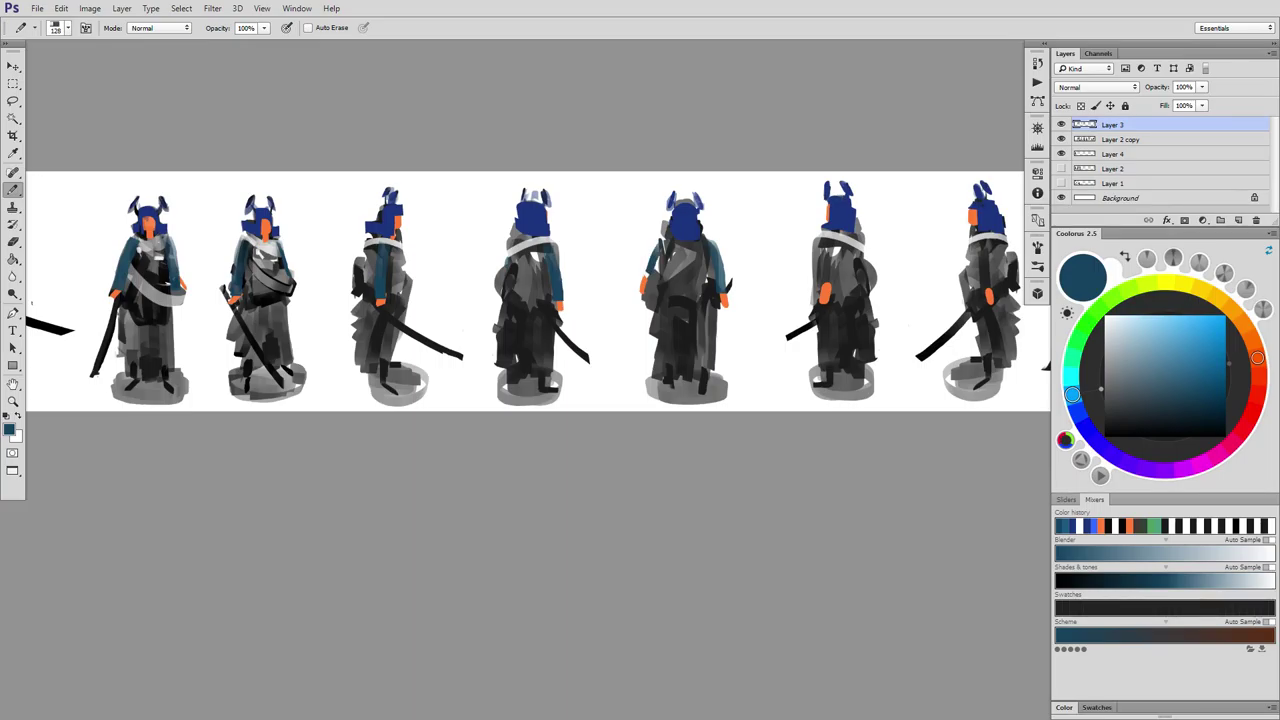
{"action": "left_click_drag", "start_coordinate": [680, 330], "coordinate": [398, 283]}
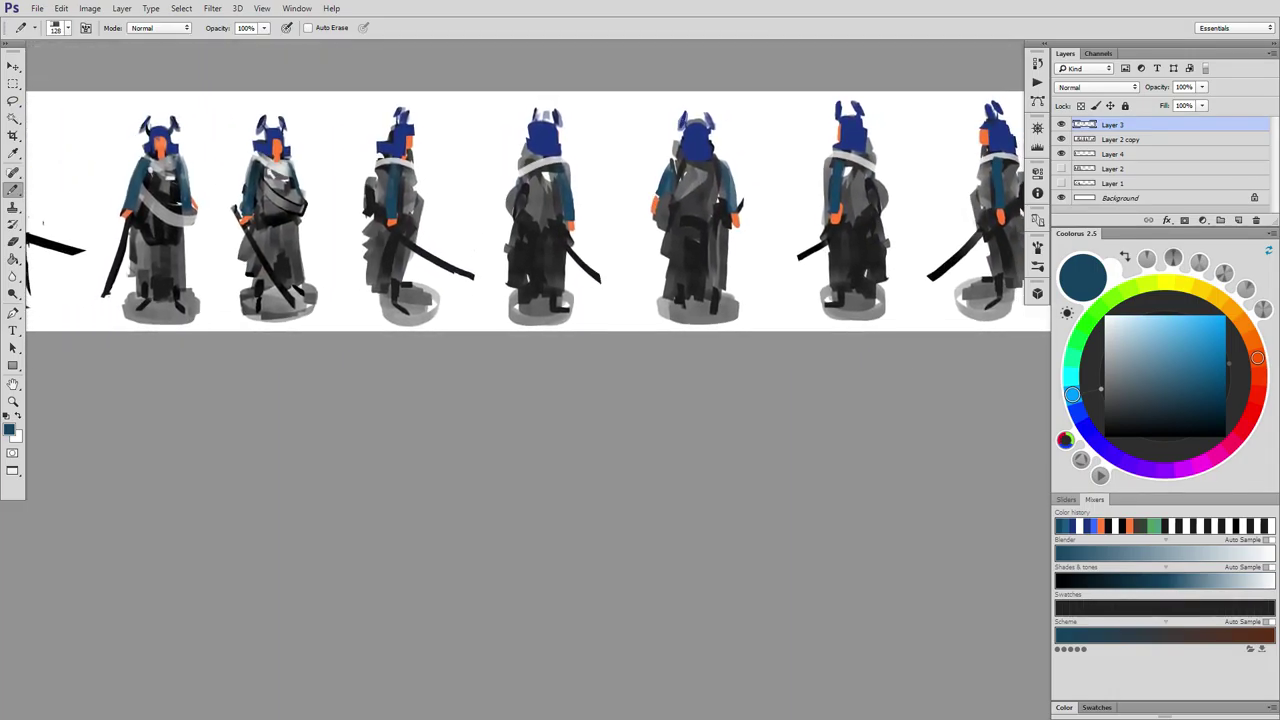
Pick a lighter teal and paint over the torsos and upper cloaks of the second to ninth figures.
{"action": "left_click", "coordinate": [1191, 376]}
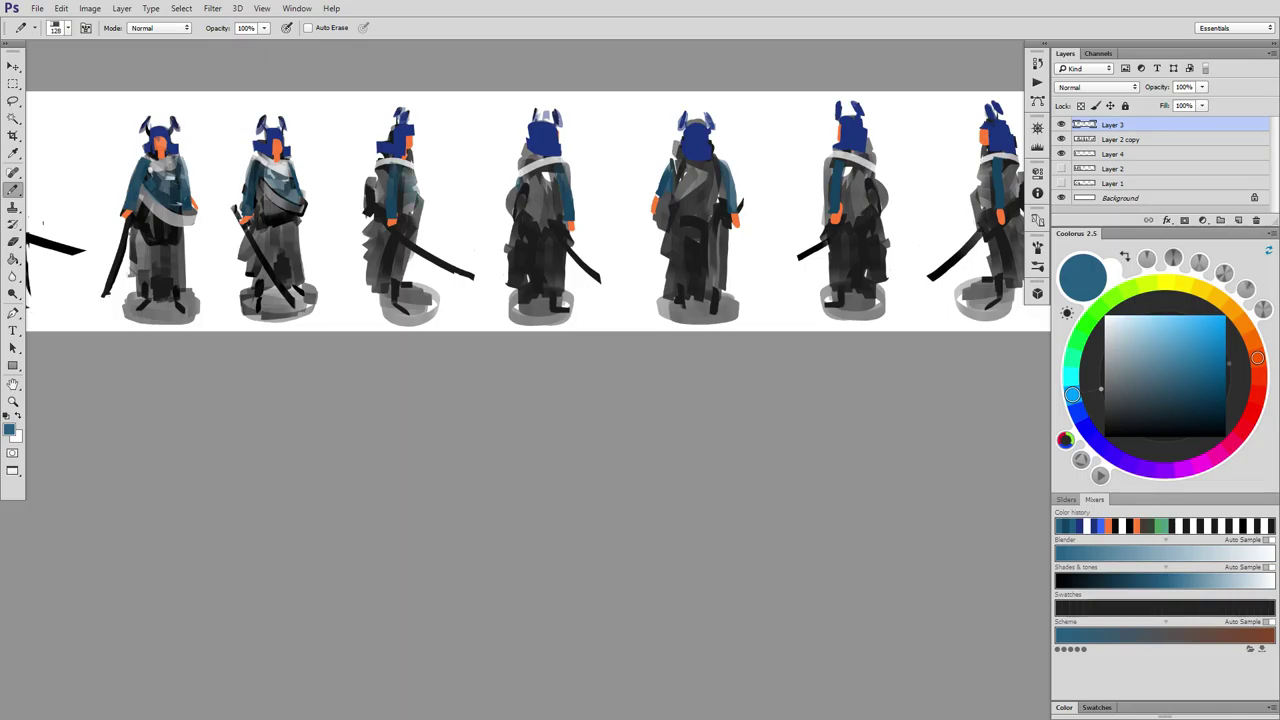
{"action": "mouse_move", "coordinate": [526, 198]}
{"action": "left_mouse_down"}
{"action": "mouse_move", "coordinate": [553, 185]}
{"action": "mouse_move", "coordinate": [556, 207]}
{"action": "left_mouse_up"}
{"action": "mouse_move", "coordinate": [712, 163]}
{"action": "left_mouse_down"}
{"action": "mouse_move", "coordinate": [677, 189]}
{"action": "mouse_move", "coordinate": [682, 204]}
{"action": "left_mouse_up"}
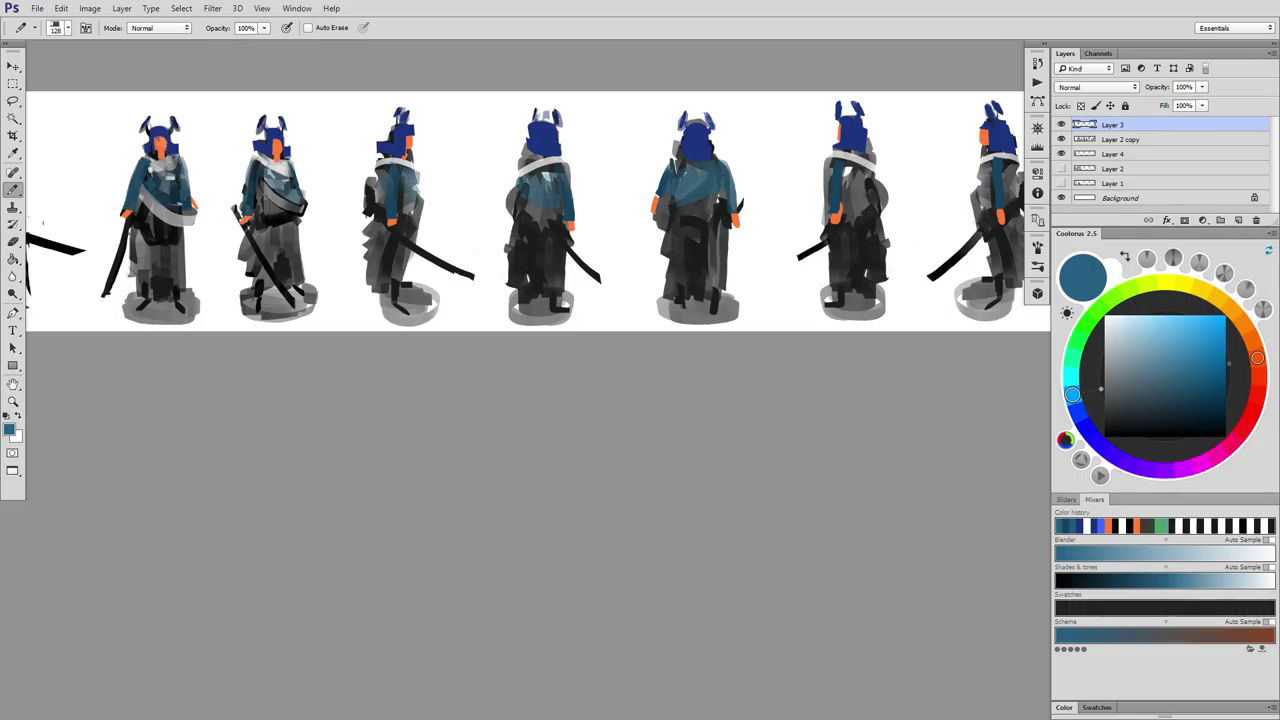
{"action": "mouse_move", "coordinate": [846, 170]}
{"action": "left_mouse_down"}
{"action": "mouse_move", "coordinate": [870, 175]}
{"action": "mouse_move", "coordinate": [870, 194]}
{"action": "mouse_move", "coordinate": [866, 160]}
{"action": "mouse_move", "coordinate": [838, 150]}
{"action": "mouse_move", "coordinate": [532, 156]}
{"action": "left_mouse_up"}
{"action": "mouse_move", "coordinate": [677, 156]}
{"action": "left_mouse_down"}
{"action": "mouse_move", "coordinate": [719, 150]}
{"action": "mouse_move", "coordinate": [701, 162]}
{"action": "mouse_move", "coordinate": [709, 196]}
{"action": "left_mouse_up"}
{"action": "mouse_move", "coordinate": [816, 152]}
{"action": "left_mouse_down"}
{"action": "mouse_move", "coordinate": [832, 148]}
{"action": "mouse_move", "coordinate": [787, 186]}
{"action": "mouse_move", "coordinate": [836, 203]}
{"action": "left_mouse_up"}
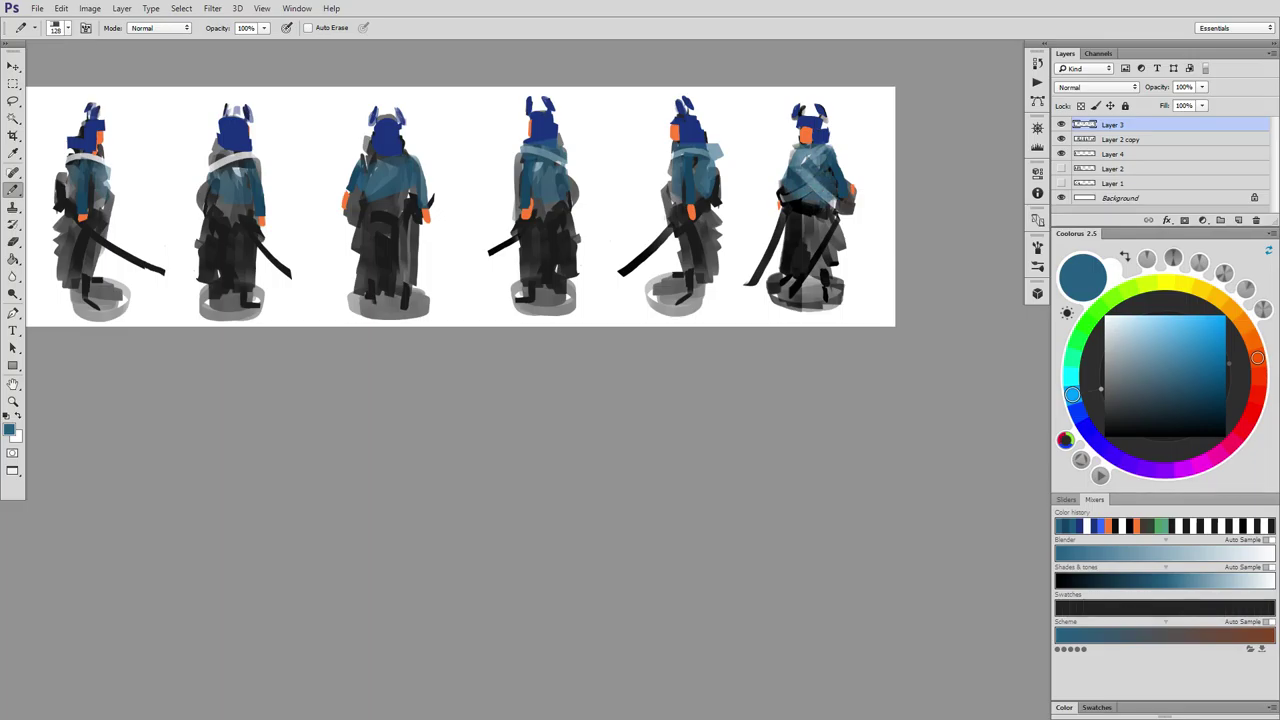
Pick a dark maroon and paint the scarves around the necks of the second to fifth figures.
{"action": "left_click", "coordinate": [1243, 429]}
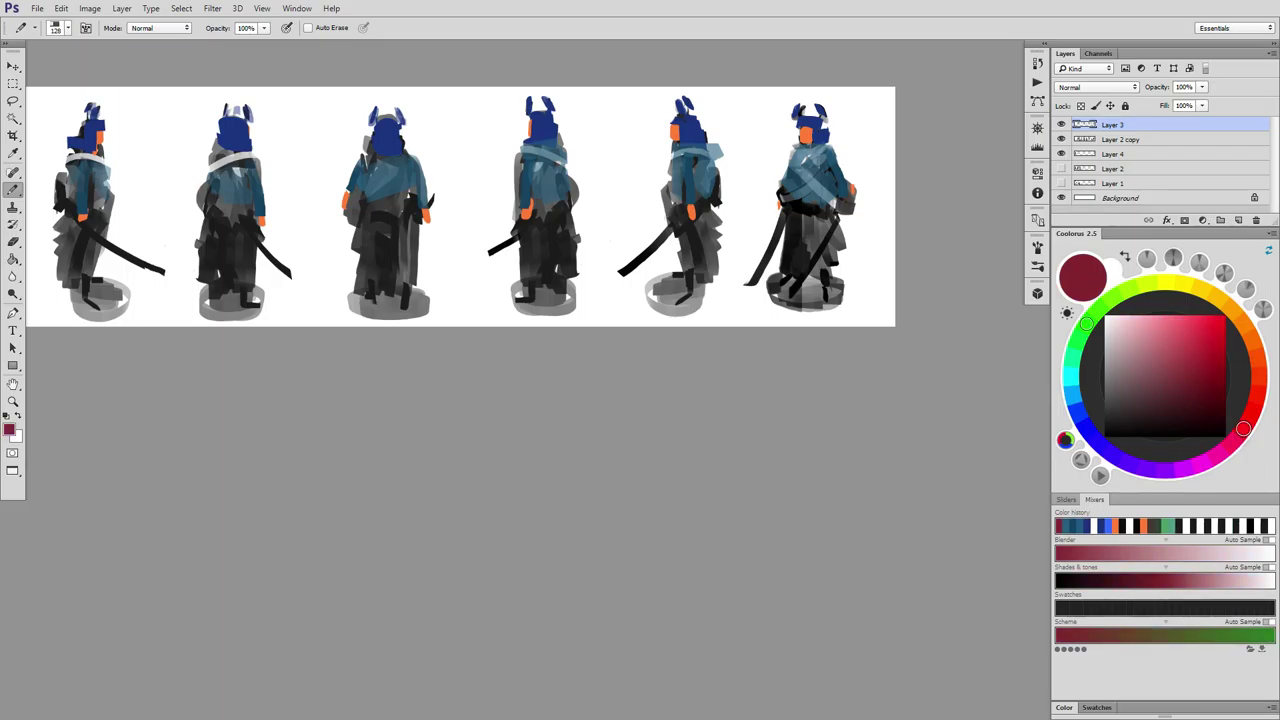
{"action": "left_click", "coordinate": [1167, 396]}
{"action": "left_click_drag", "start_coordinate": [520, 250], "coordinate": [808, 310]}
{"action": "left_click_drag", "start_coordinate": [400, 270], "coordinate": [637, 328]}
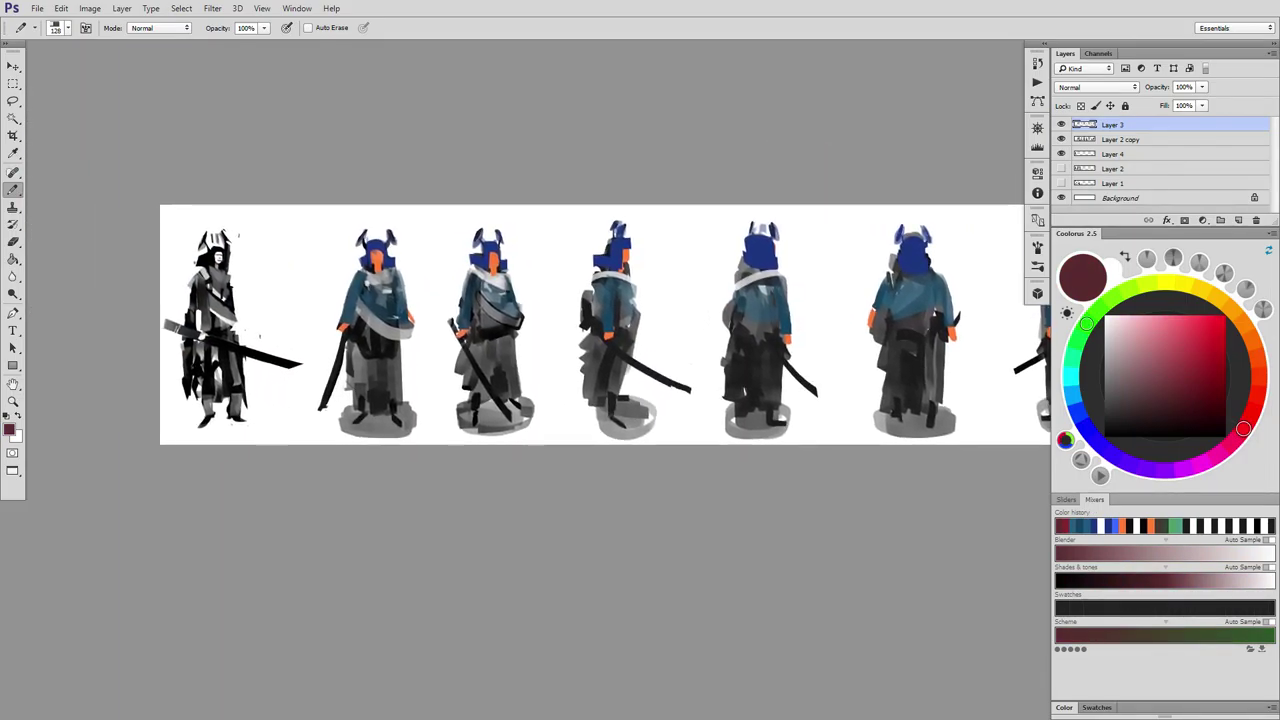
{"action": "mouse_move", "coordinate": [363, 269]}
{"action": "left_mouse_down"}
{"action": "mouse_move", "coordinate": [389, 281]}
{"action": "mouse_move", "coordinate": [377, 278]}
{"action": "left_mouse_up"}
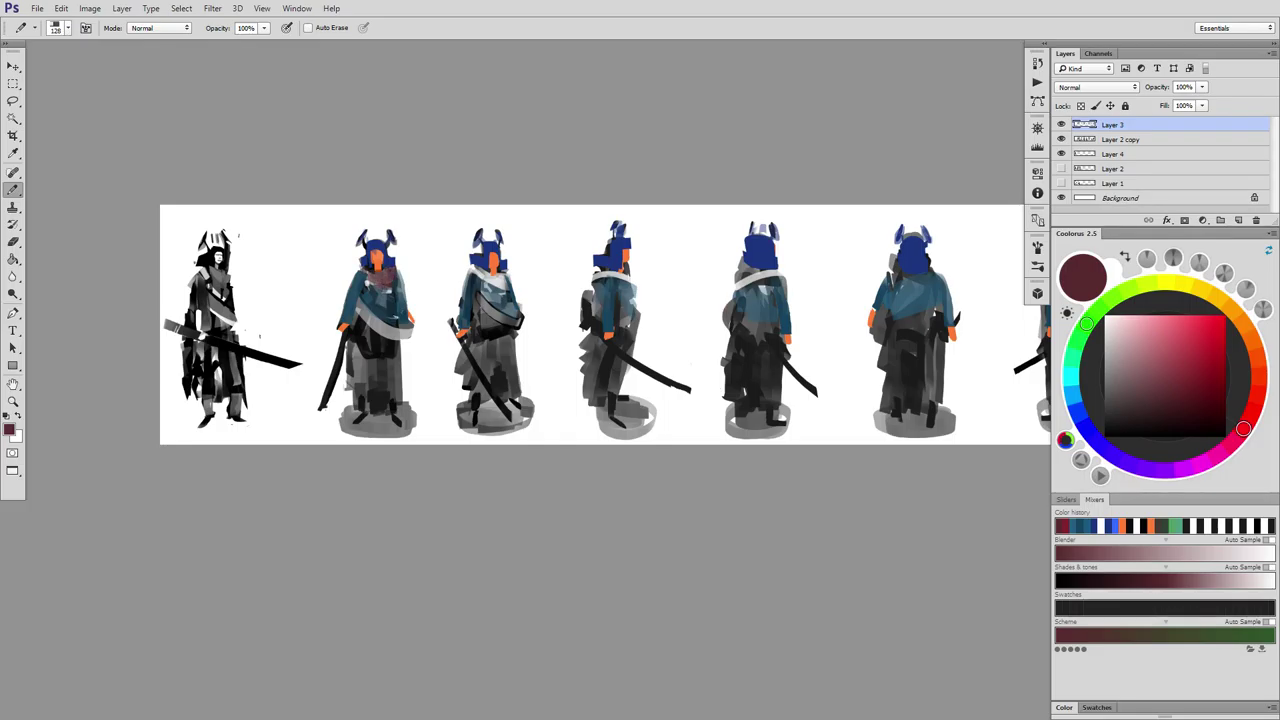
{"action": "mouse_move", "coordinate": [478, 267]}
{"action": "left_mouse_down"}
{"action": "mouse_move", "coordinate": [508, 284]}
{"action": "mouse_move", "coordinate": [492, 272]}
{"action": "left_mouse_up"}
{"action": "mouse_move", "coordinate": [608, 288]}
{"action": "left_mouse_down"}
{"action": "mouse_move", "coordinate": [638, 274]}
{"action": "mouse_move", "coordinate": [612, 280]}
{"action": "left_mouse_up"}
{"action": "mouse_move", "coordinate": [780, 268]}
{"action": "left_mouse_down"}
{"action": "mouse_move", "coordinate": [736, 288]}
{"action": "mouse_move", "coordinate": [764, 286]}
{"action": "mouse_move", "coordinate": [564, 299]}
{"action": "left_mouse_up"}
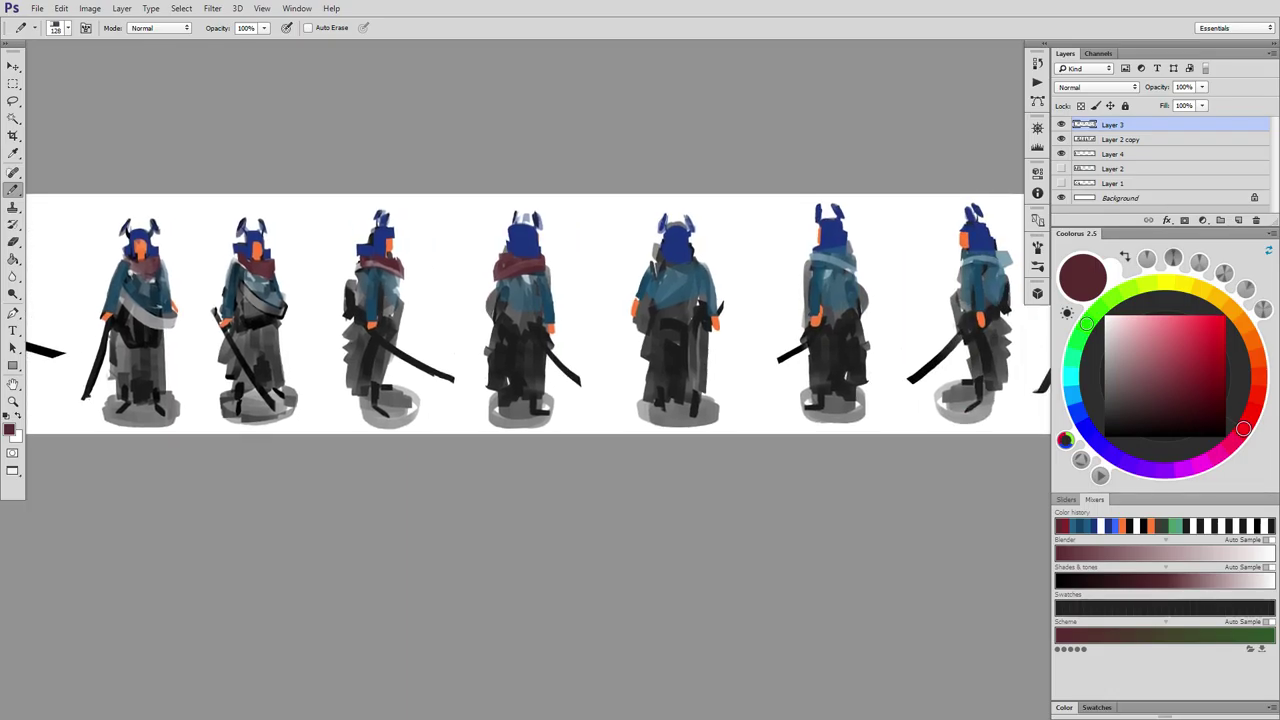
Paint maroon scarves around the necks of the sixth to ninth figures.
{"action": "mouse_move", "coordinate": [660, 266]}
{"action": "left_mouse_down"}
{"action": "mouse_move", "coordinate": [706, 256]}
{"action": "mouse_move", "coordinate": [640, 274]}
{"action": "left_mouse_up"}
{"action": "mouse_move", "coordinate": [812, 255]}
{"action": "left_mouse_down"}
{"action": "mouse_move", "coordinate": [848, 250]}
{"action": "mouse_move", "coordinate": [812, 262]}
{"action": "left_mouse_up"}
{"action": "left_click_drag", "start_coordinate": [800, 310], "coordinate": [598, 305]}
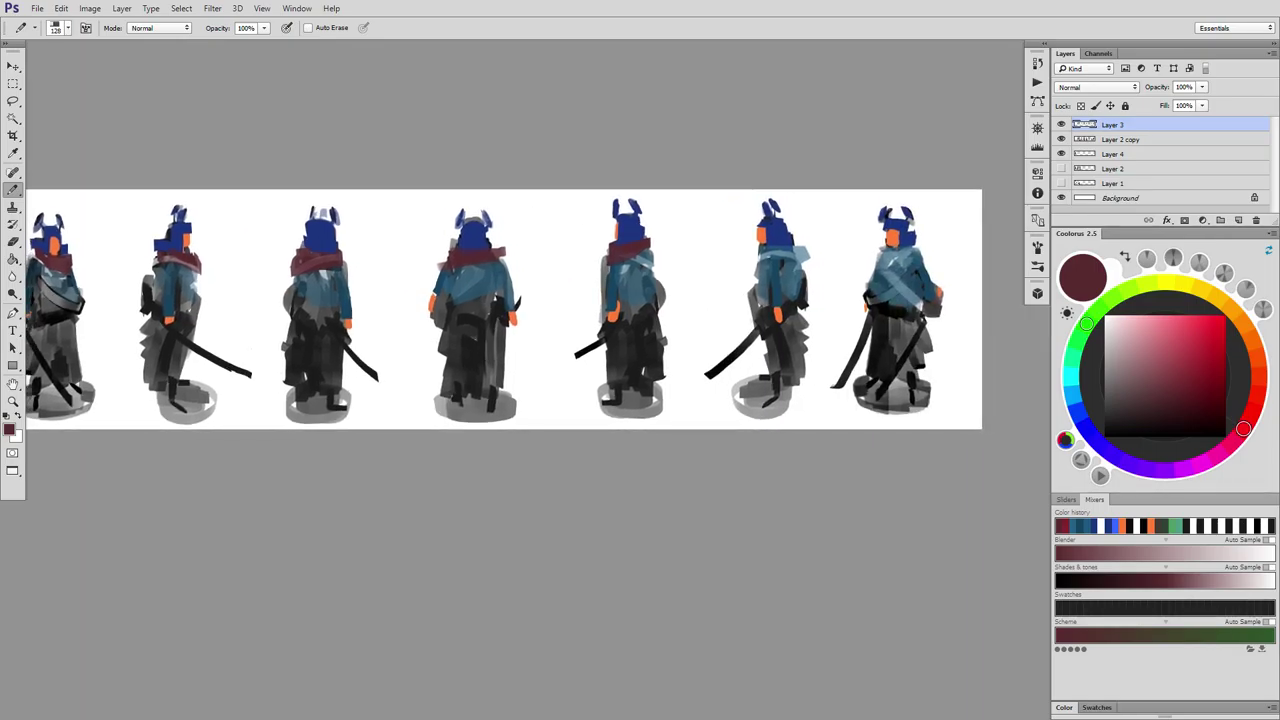
{"action": "mouse_move", "coordinate": [760, 246]}
{"action": "left_mouse_down"}
{"action": "mouse_move", "coordinate": [758, 266]}
{"action": "mouse_move", "coordinate": [794, 248]}
{"action": "left_mouse_up"}
{"action": "left_click_drag", "start_coordinate": [884, 243], "coordinate": [884, 261]}
{"action": "left_click_drag", "start_coordinate": [884, 261], "coordinate": [917, 244]}
Pick a brick red and paint the diagonal sash across the torsos of the second to eighth figures.
{"action": "left_click_drag", "start_coordinate": [700, 300], "coordinate": [931, 338]}
{"action": "mouse_move", "coordinate": [600, 350]}
{"action": "left_mouse_down"}
{"action": "mouse_move", "coordinate": [759, 282]}
{"action": "mouse_move", "coordinate": [692, 262]}
{"action": "left_mouse_up"}
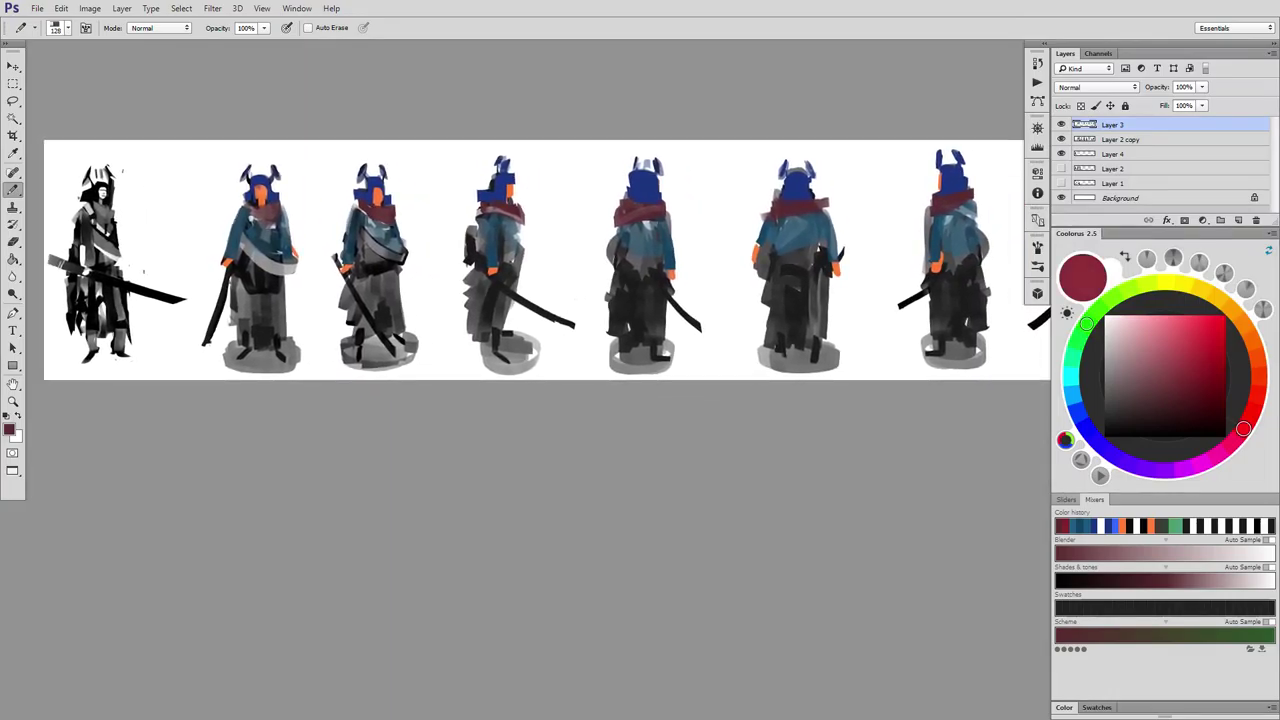
{"action": "left_click", "coordinate": [1193, 371]}
{"action": "left_click", "coordinate": [1257, 395]}
{"action": "left_click", "coordinate": [1189, 375]}
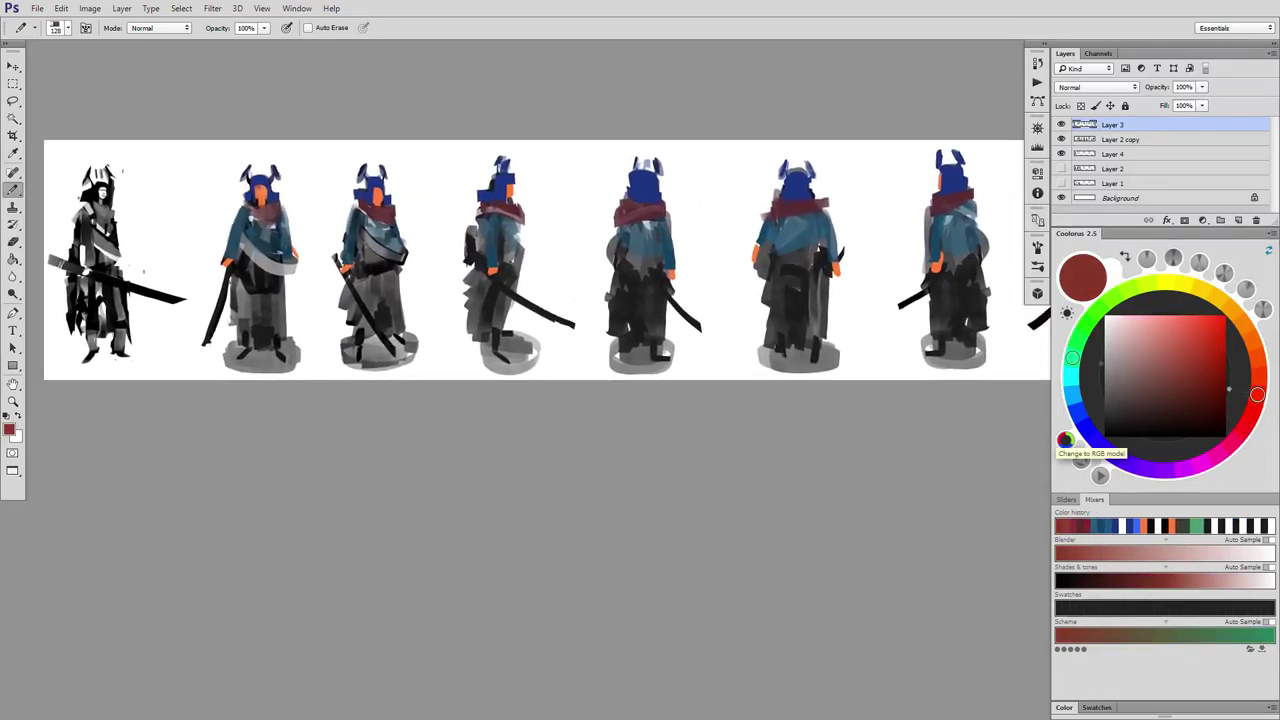
{"action": "left_click_drag", "start_coordinate": [243, 240], "coordinate": [284, 266]}
{"action": "left_click_drag", "start_coordinate": [366, 242], "coordinate": [402, 266]}
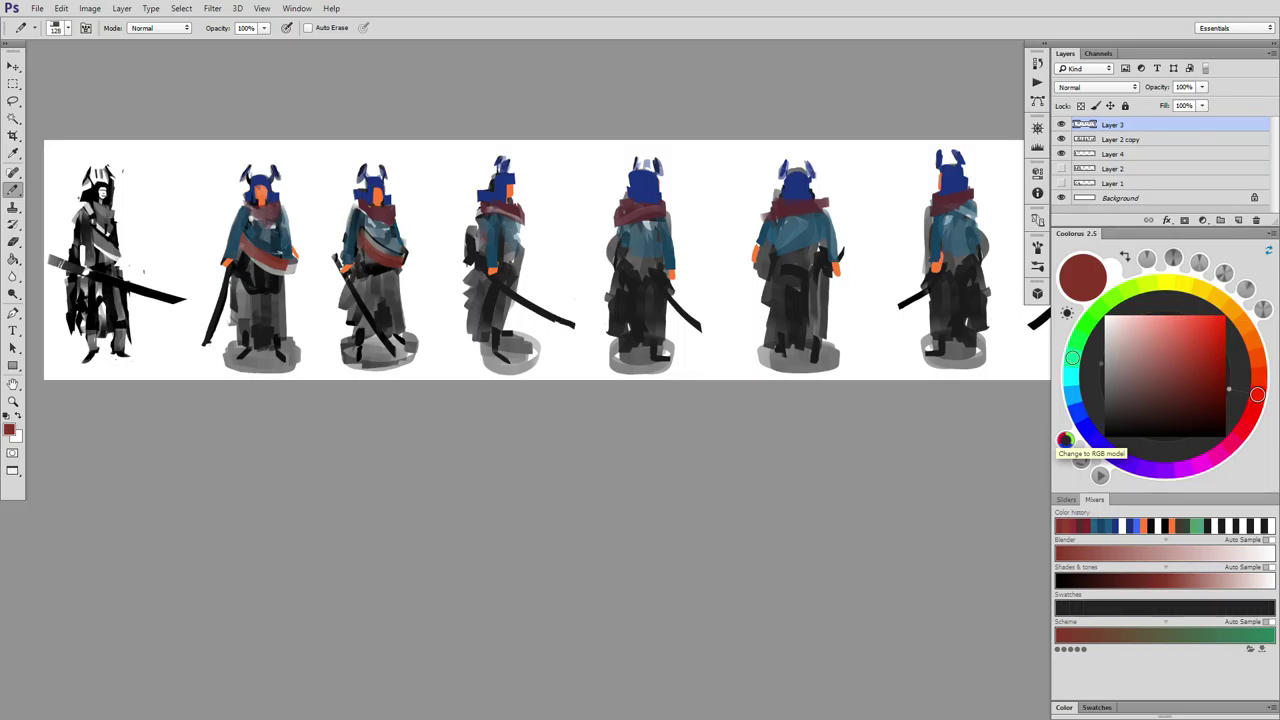
{"action": "left_click_drag", "start_coordinate": [515, 249], "coordinate": [508, 261]}
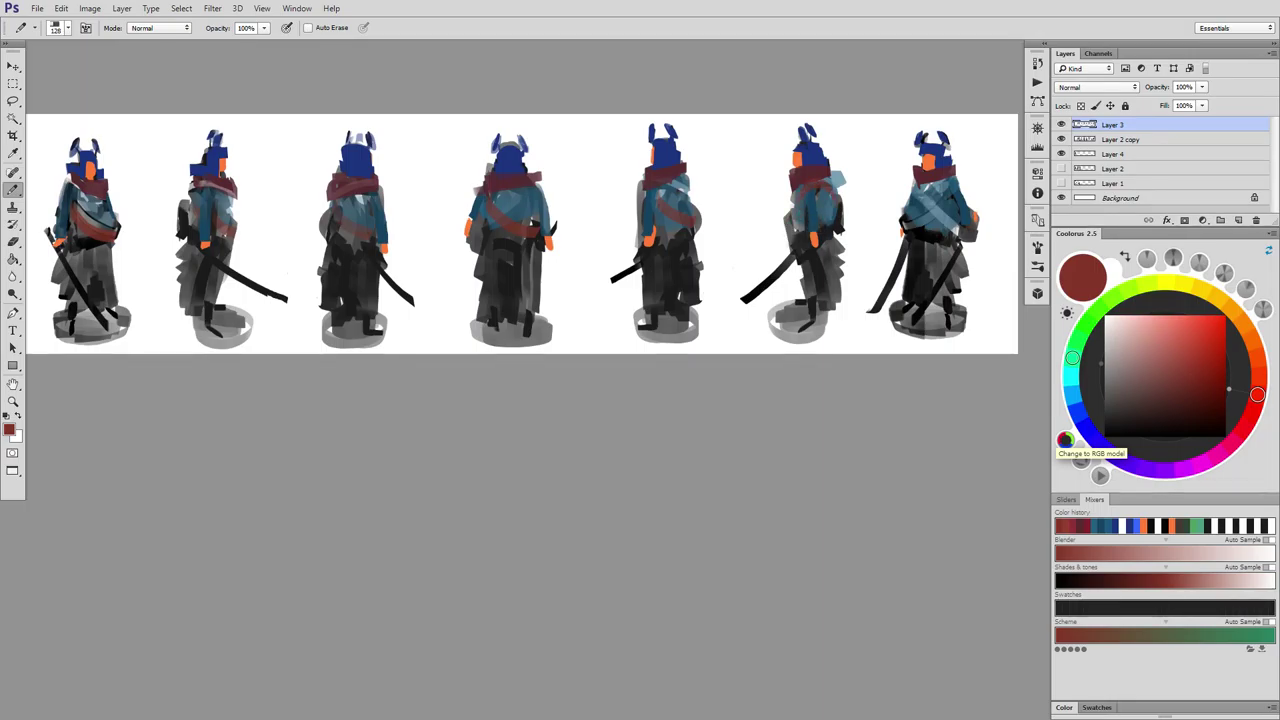
{"action": "left_click_drag", "start_coordinate": [802, 207], "coordinate": [793, 226]}
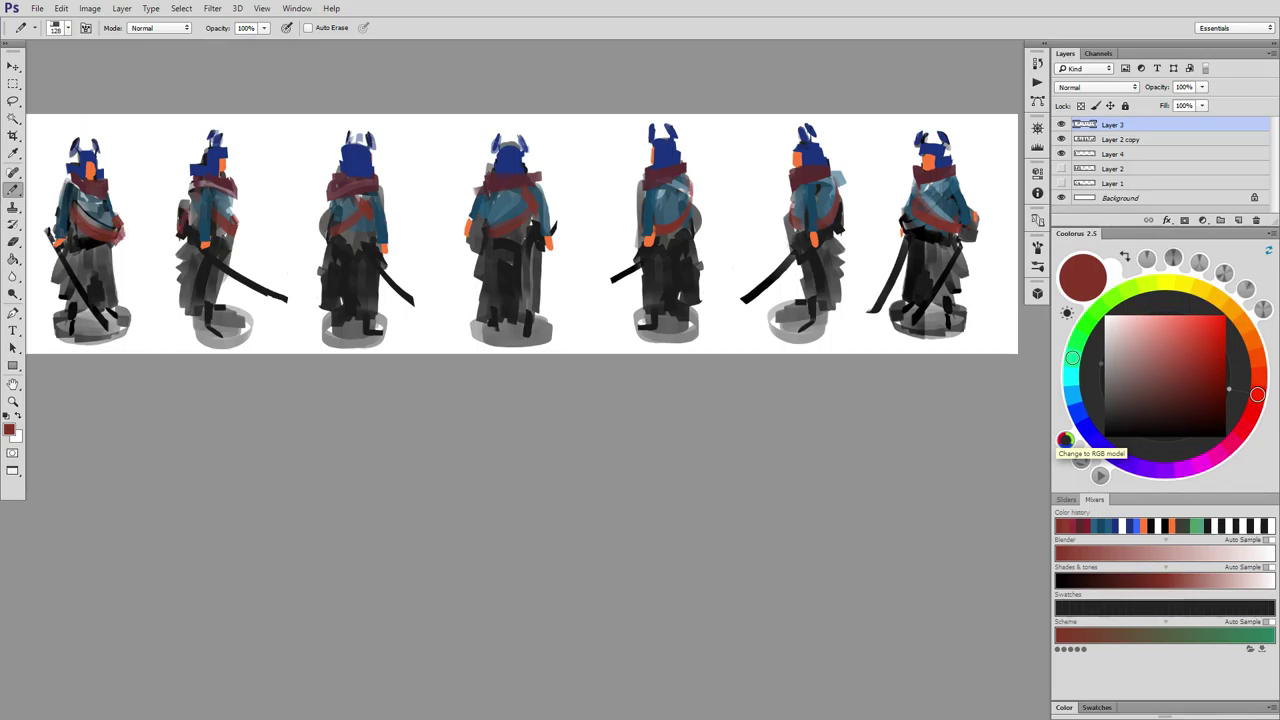
Paint brick-red hip bags on the fifth to ninth figures and sample the orange from the ninth figure's face.
{"action": "mouse_move", "coordinate": [325, 212]}
{"action": "left_mouse_down"}
{"action": "mouse_move", "coordinate": [318, 246]}
{"action": "mouse_move", "coordinate": [328, 240]}
{"action": "left_mouse_up"}
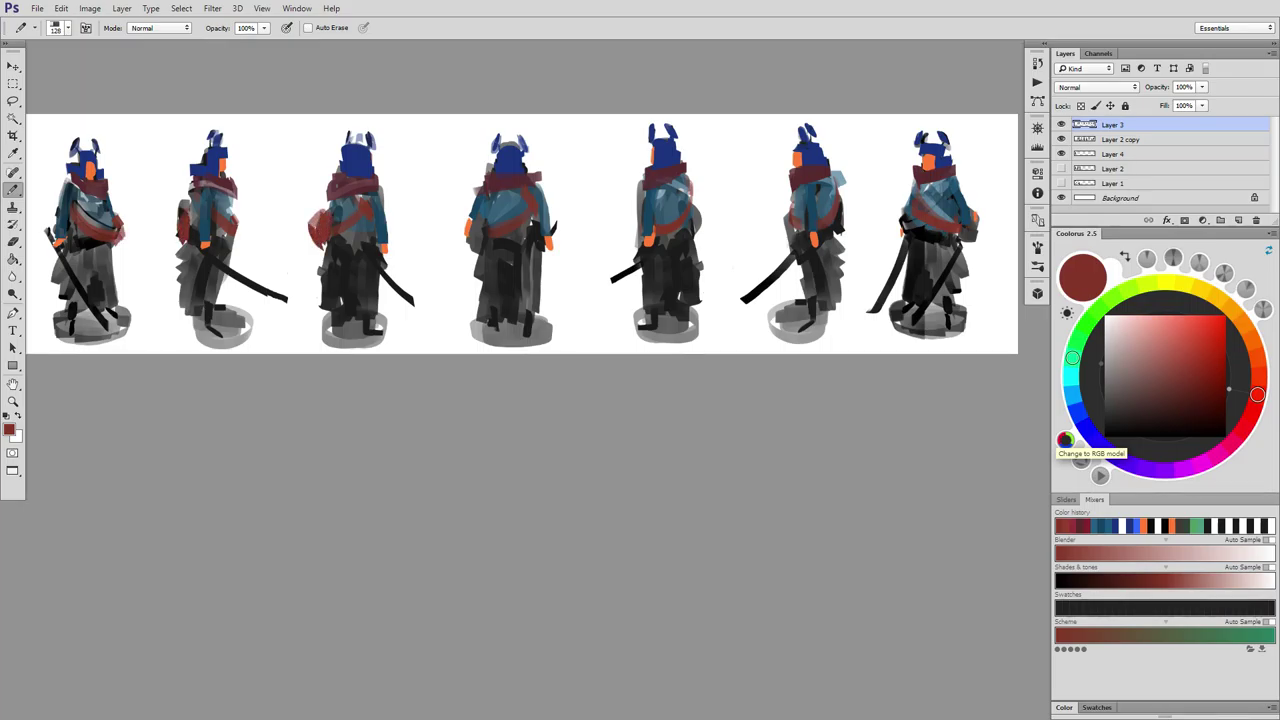
{"action": "left_click_drag", "start_coordinate": [466, 224], "coordinate": [462, 256]}
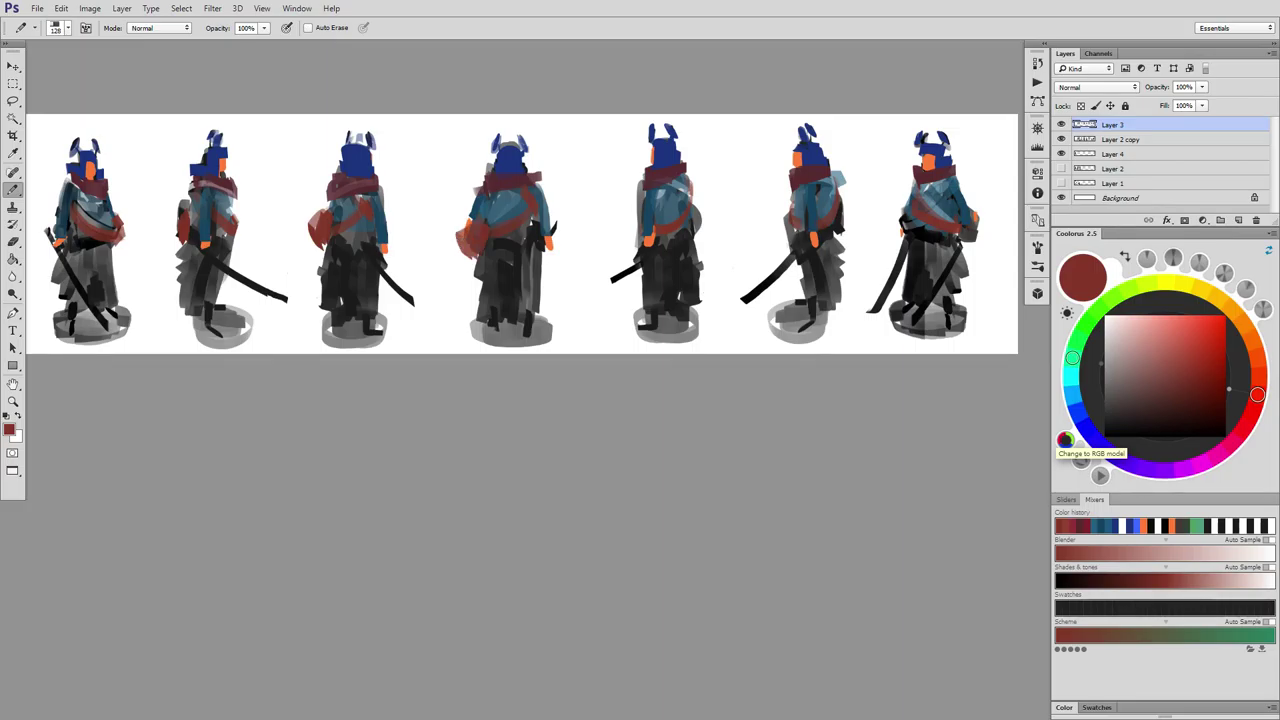
{"action": "mouse_move", "coordinate": [630, 226]}
{"action": "left_mouse_down"}
{"action": "mouse_move", "coordinate": [632, 258]}
{"action": "mouse_move", "coordinate": [638, 240]}
{"action": "mouse_move", "coordinate": [660, 250]}
{"action": "left_mouse_up"}
{"action": "mouse_move", "coordinate": [804, 230]}
{"action": "left_mouse_down"}
{"action": "mouse_move", "coordinate": [804, 254]}
{"action": "mouse_move", "coordinate": [818, 256]}
{"action": "mouse_move", "coordinate": [836, 230]}
{"action": "left_mouse_up"}
{"action": "mouse_move", "coordinate": [946, 234]}
{"action": "left_mouse_down"}
{"action": "mouse_move", "coordinate": [978, 252]}
{"action": "mouse_move", "coordinate": [982, 224]}
{"action": "left_mouse_up"}
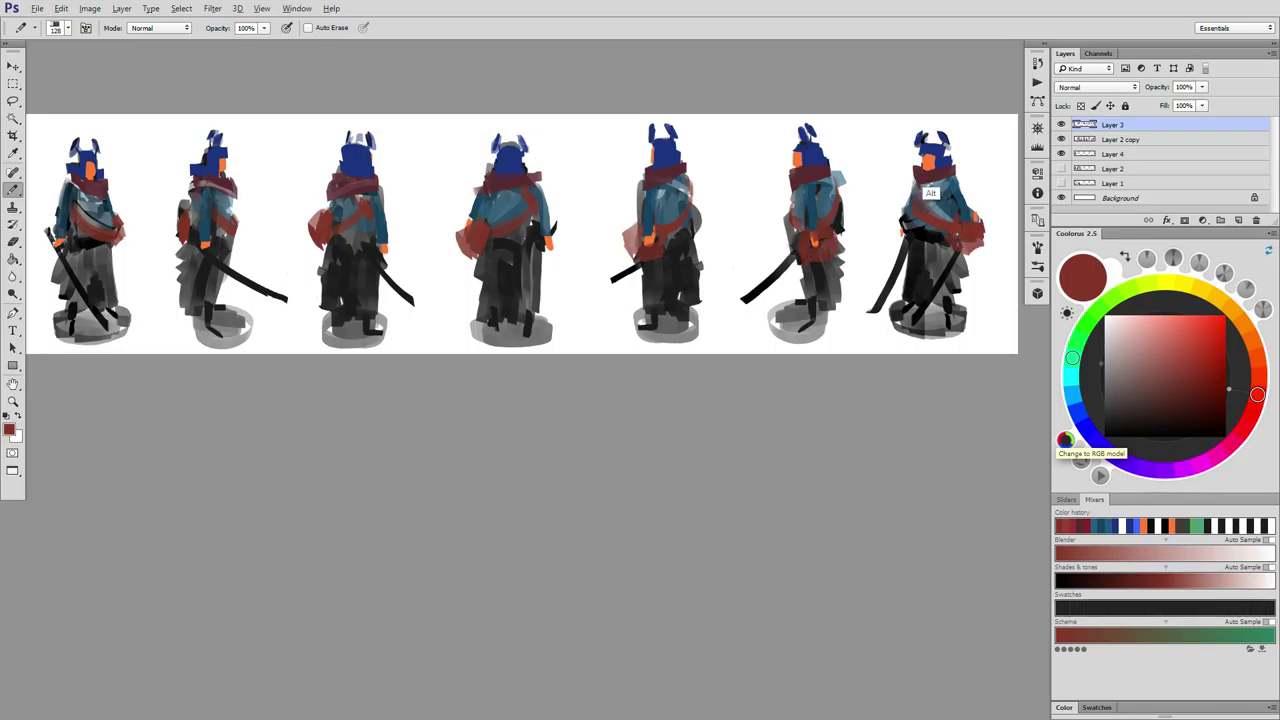
{"action": "left_click", "coordinate": [928, 163], "text": "alt"}
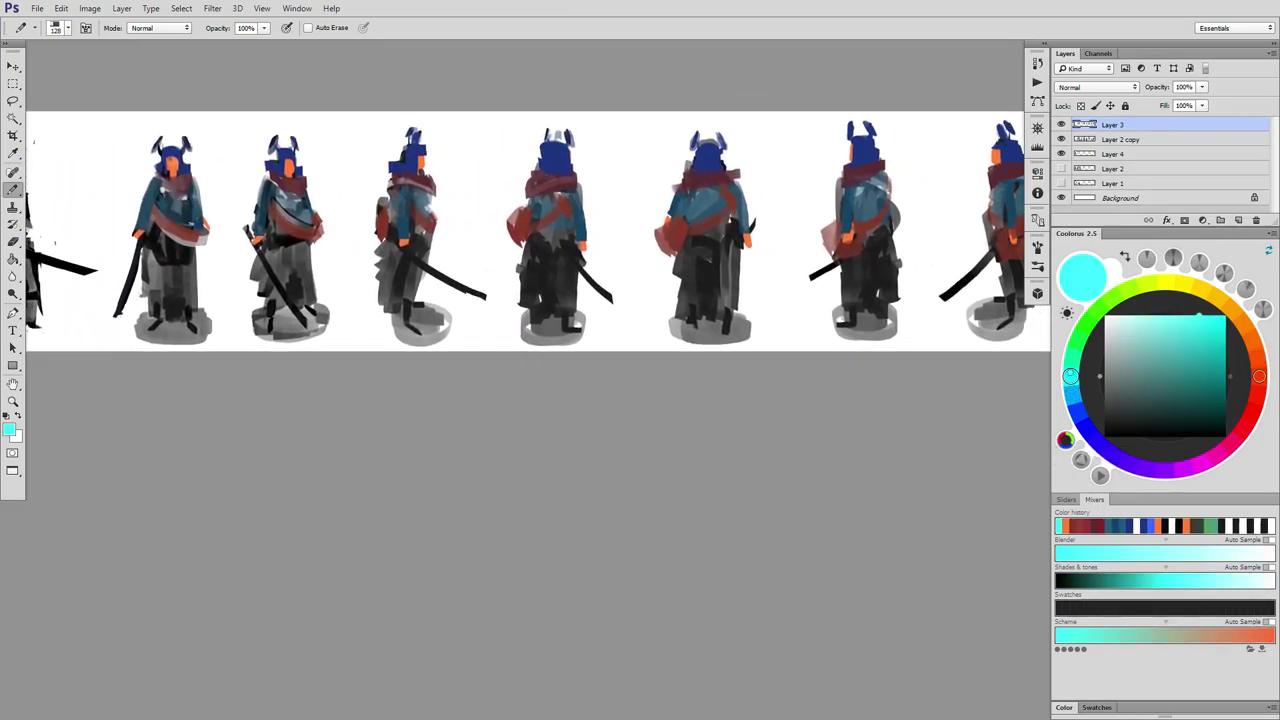
Paint bright cyan along the sword blades of the second to ninth figures.
{"action": "left_click_drag", "start_coordinate": [450, 235], "coordinate": [597, 239]}
{"action": "left_click_drag", "start_coordinate": [261, 325], "coordinate": [284, 246]}
{"action": "left_click_drag", "start_coordinate": [402, 251], "coordinate": [456, 332]}
{"action": "mouse_move", "coordinate": [560, 262]}
{"action": "left_mouse_down"}
{"action": "mouse_move", "coordinate": [448, 285]}
{"action": "mouse_move", "coordinate": [525, 330]}
{"action": "left_mouse_up"}
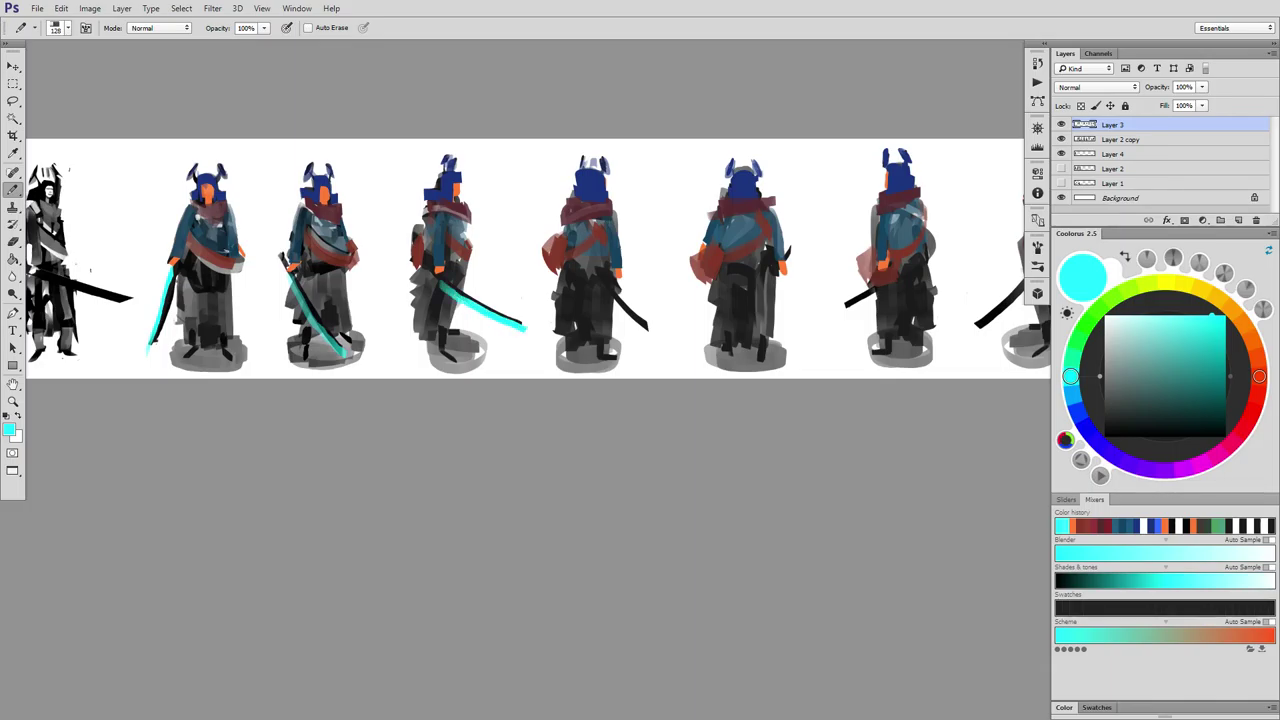
{"action": "left_click_drag", "start_coordinate": [620, 282], "coordinate": [644, 326]}
{"action": "left_click_drag", "start_coordinate": [780, 284], "coordinate": [773, 302]}
{"action": "mouse_move", "coordinate": [800, 300]}
{"action": "left_mouse_down"}
{"action": "mouse_move", "coordinate": [558, 255]}
{"action": "mouse_move", "coordinate": [631, 251]}
{"action": "left_mouse_up"}
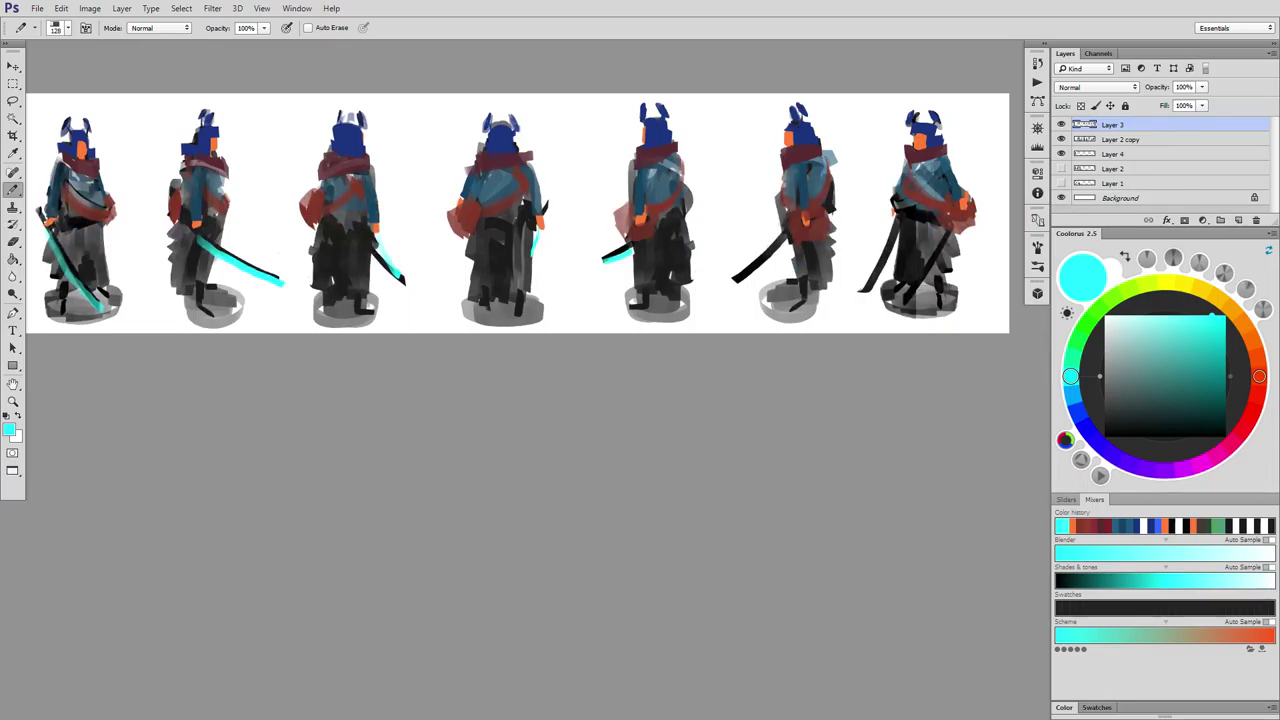
{"action": "left_click_drag", "start_coordinate": [735, 276], "coordinate": [784, 241]}
{"action": "left_click_drag", "start_coordinate": [860, 290], "coordinate": [906, 228]}
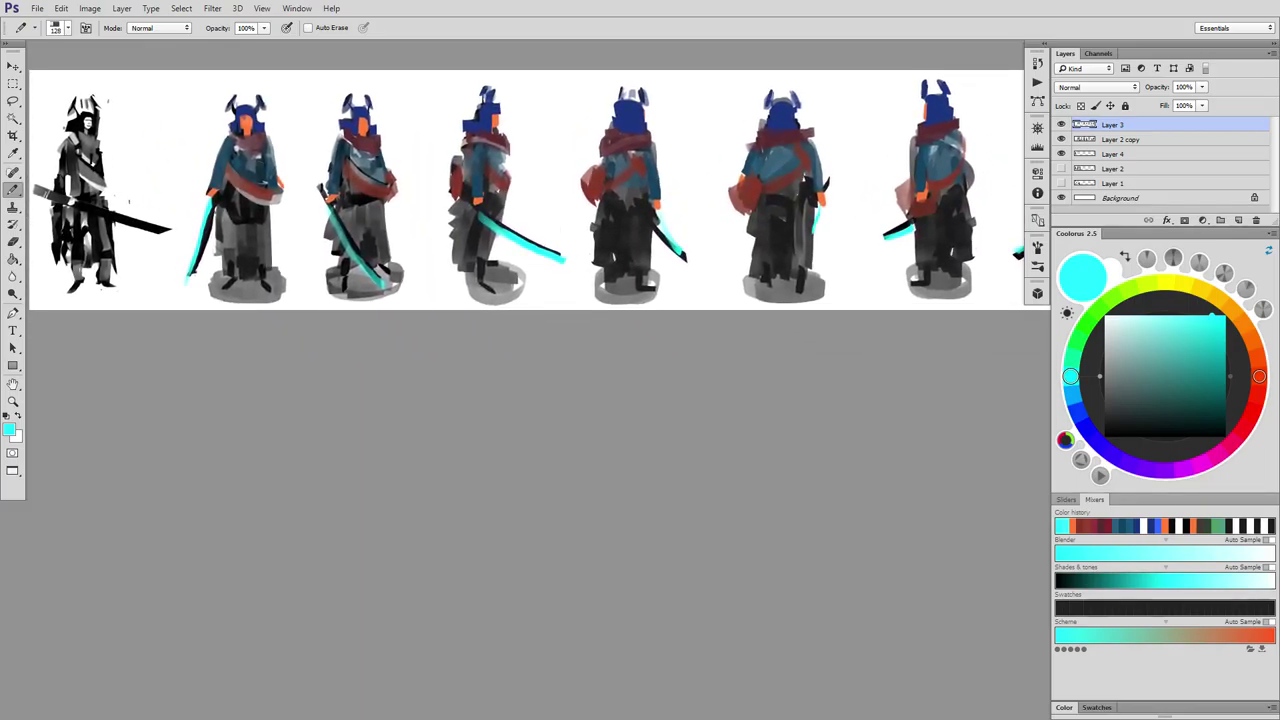
Pick a medium blue and paint the tunic skirts below the waists of the second to fifth figures.
{"action": "left_click", "coordinate": [1072, 394]}
{"action": "left_click", "coordinate": [1204, 364]}
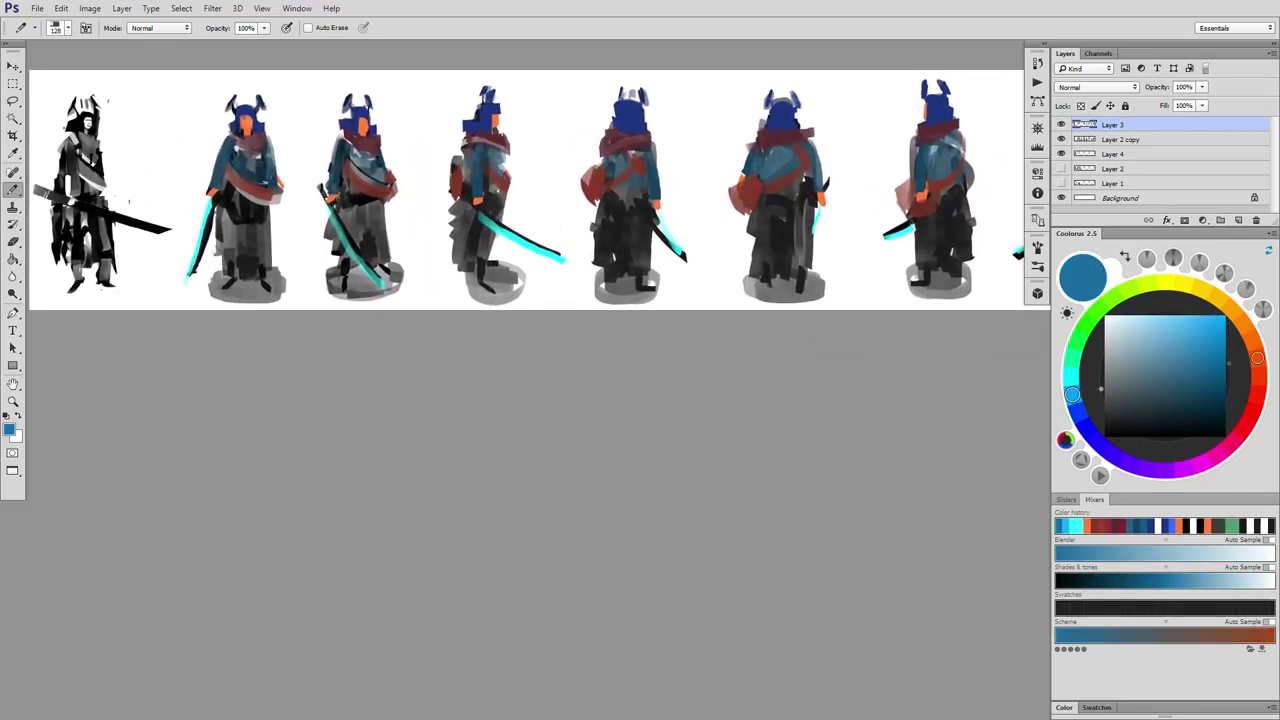
{"action": "mouse_move", "coordinate": [229, 183]}
{"action": "left_mouse_down"}
{"action": "mouse_move", "coordinate": [222, 205]}
{"action": "mouse_move", "coordinate": [236, 219]}
{"action": "mouse_move", "coordinate": [376, 199]}
{"action": "mouse_move", "coordinate": [390, 212]}
{"action": "left_mouse_up"}
{"action": "left_click_drag", "start_coordinate": [487, 188], "coordinate": [507, 209]}
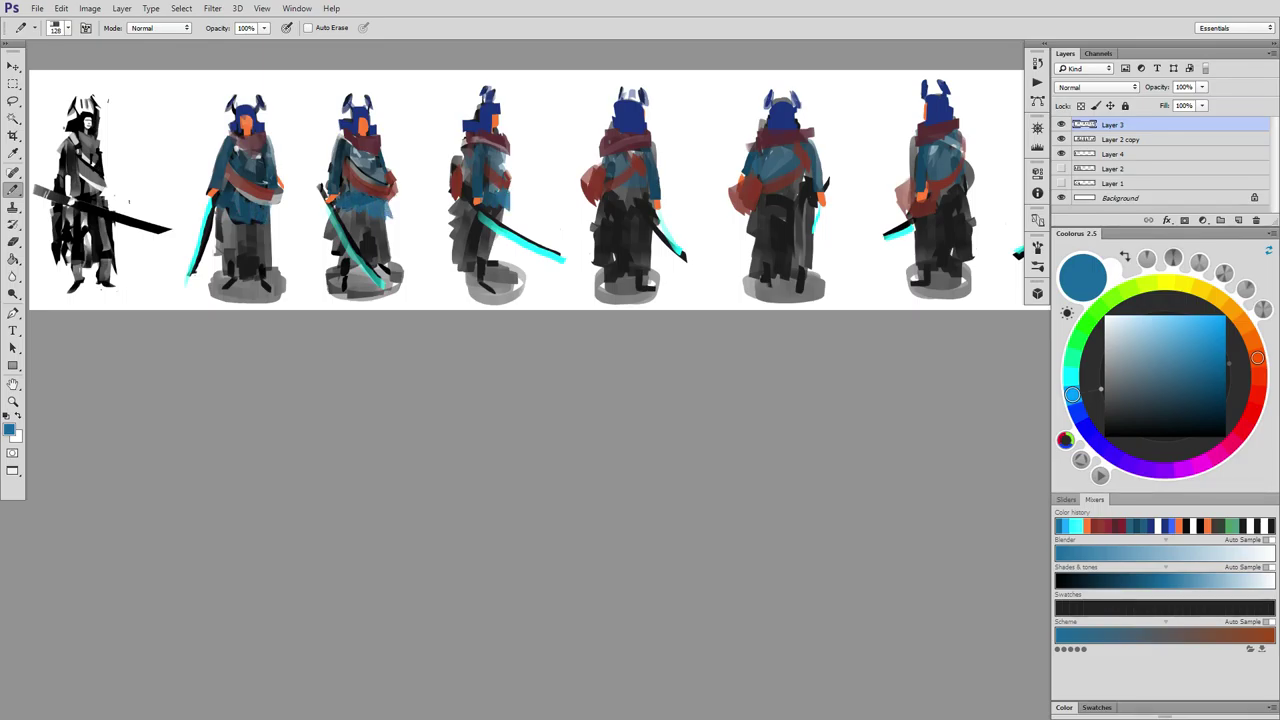
{"action": "left_click_drag", "start_coordinate": [602, 208], "coordinate": [650, 196]}
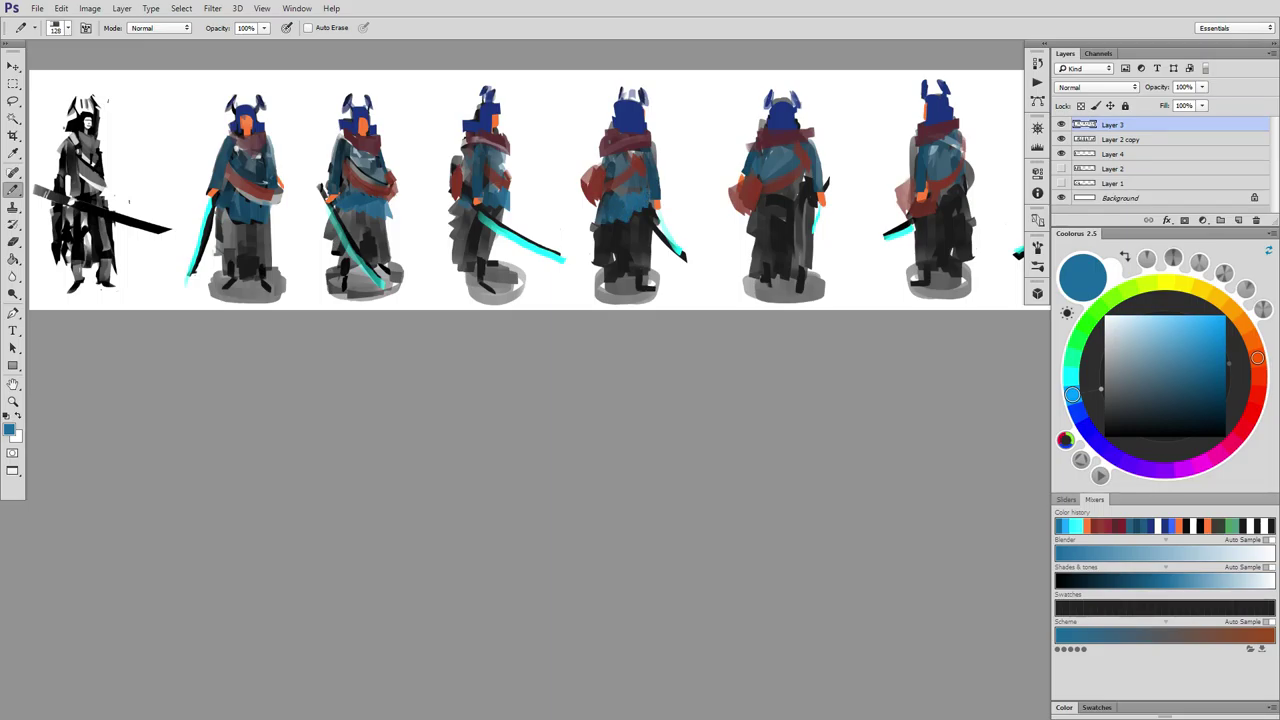
Paint medium blue tunic skirts below the waists of the sixth to ninth figures.
{"action": "left_click_drag", "start_coordinate": [758, 202], "coordinate": [818, 206]}
{"action": "mouse_move", "coordinate": [900, 212]}
{"action": "left_mouse_down"}
{"action": "mouse_move", "coordinate": [678, 244]}
{"action": "mouse_move", "coordinate": [692, 252]}
{"action": "mouse_move", "coordinate": [744, 232]}
{"action": "mouse_move", "coordinate": [748, 246]}
{"action": "left_mouse_up"}
{"action": "left_click_drag", "start_coordinate": [848, 257], "coordinate": [889, 240]}
{"action": "left_click_drag", "start_coordinate": [890, 236], "coordinate": [708, 230]}
{"action": "mouse_move", "coordinate": [783, 216]}
{"action": "left_mouse_down"}
{"action": "mouse_move", "coordinate": [783, 240]}
{"action": "mouse_move", "coordinate": [835, 243]}
{"action": "left_mouse_up"}
Sample a muted dark blue and paint the lower robes of the second, third and fourth figures.
{"action": "left_click", "coordinate": [822, 196], "text": "alt"}
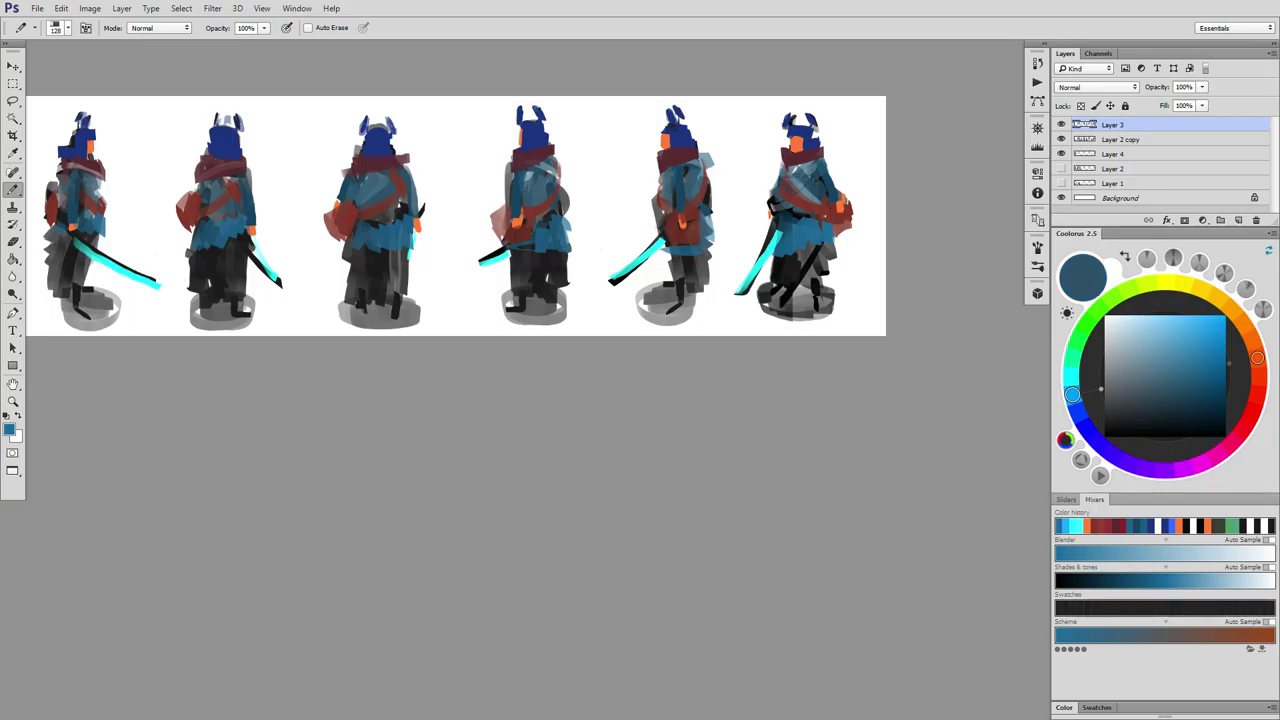
{"action": "left_click_drag", "start_coordinate": [560, 230], "coordinate": [847, 208]}
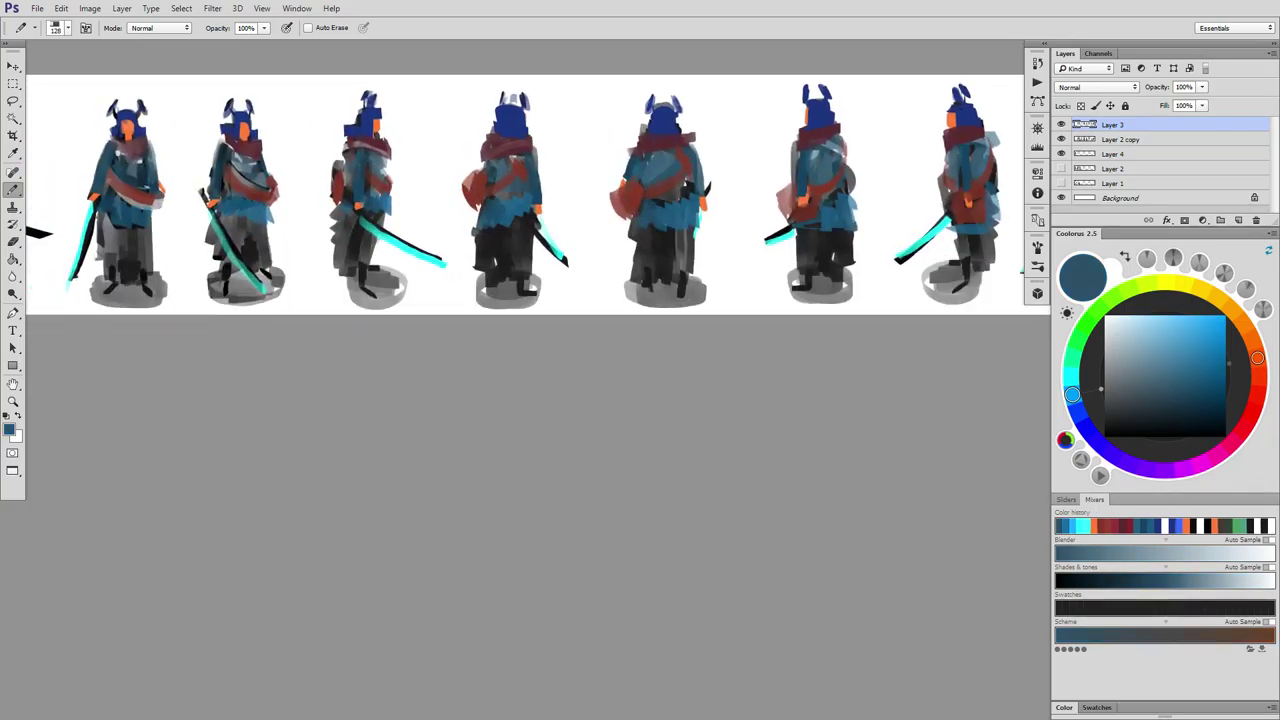
{"action": "left_click_drag", "start_coordinate": [107, 218], "coordinate": [114, 282]}
{"action": "left_click_drag", "start_coordinate": [121, 248], "coordinate": [129, 278]}
{"action": "mouse_move", "coordinate": [139, 232]}
{"action": "left_mouse_down"}
{"action": "mouse_move", "coordinate": [139, 278]}
{"action": "mouse_move", "coordinate": [150, 278]}
{"action": "left_mouse_up"}
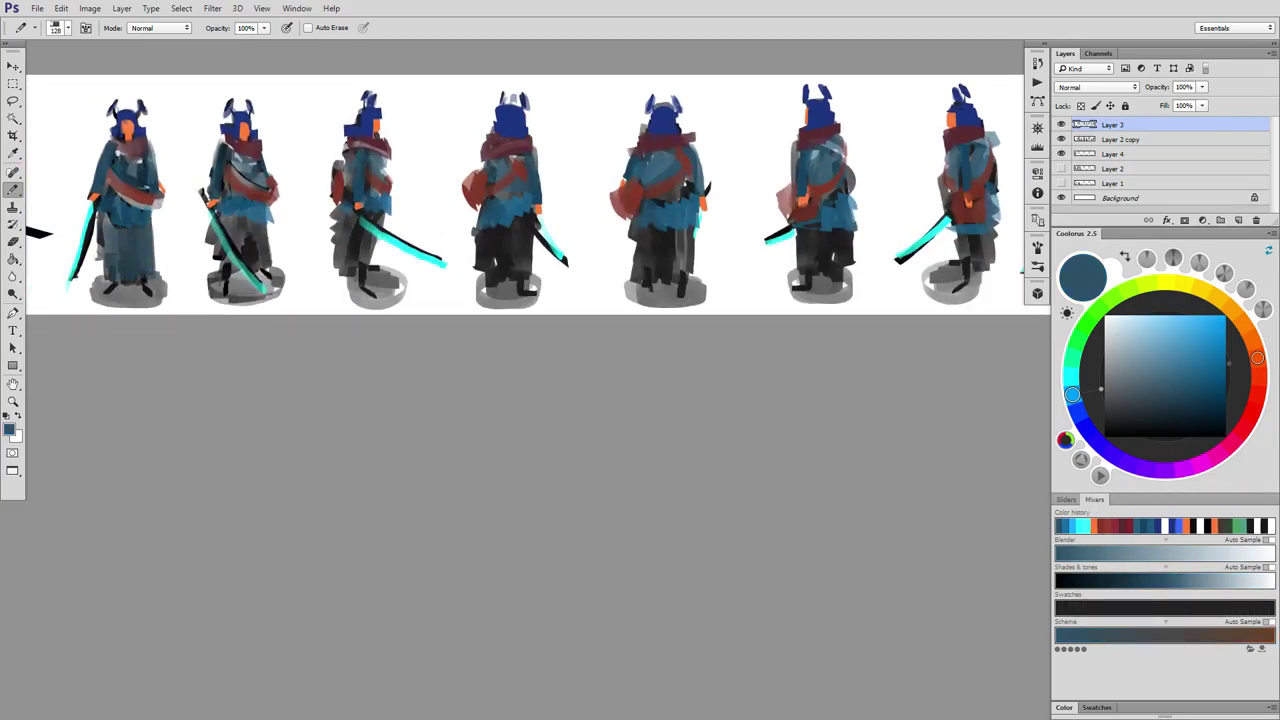
{"action": "mouse_move", "coordinate": [217, 238]}
{"action": "left_mouse_down"}
{"action": "mouse_move", "coordinate": [225, 271]}
{"action": "mouse_move", "coordinate": [258, 262]}
{"action": "left_mouse_up"}
{"action": "mouse_move", "coordinate": [267, 221]}
{"action": "left_mouse_down"}
{"action": "mouse_move", "coordinate": [268, 244]}
{"action": "mouse_move", "coordinate": [337, 272]}
{"action": "left_mouse_up"}
{"action": "left_click_drag", "start_coordinate": [351, 220], "coordinate": [361, 268]}
{"action": "left_click_drag", "start_coordinate": [370, 231], "coordinate": [370, 267]}
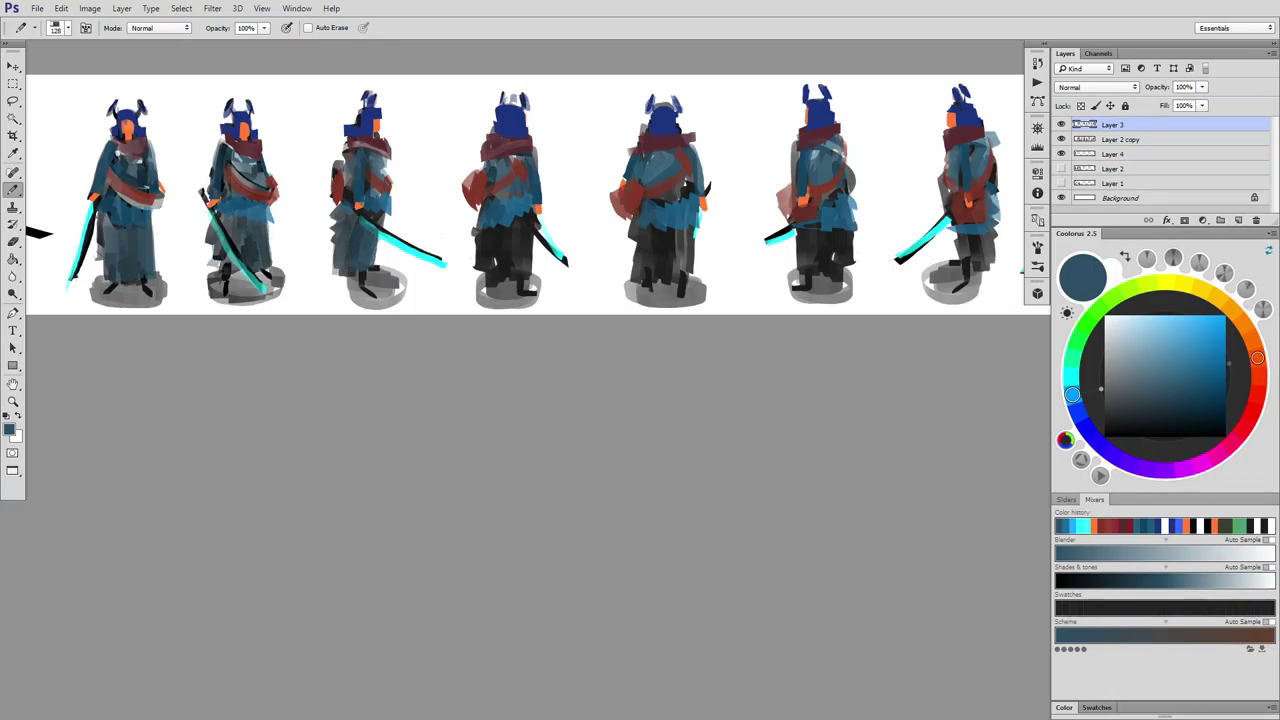
Paint the lower robes of the fifth to eighth figures in the muted dark blue.
{"action": "mouse_move", "coordinate": [480, 232]}
{"action": "left_mouse_down"}
{"action": "mouse_move", "coordinate": [506, 276]}
{"action": "mouse_move", "coordinate": [526, 276]}
{"action": "left_mouse_up"}
{"action": "left_click_drag", "start_coordinate": [528, 212], "coordinate": [540, 258]}
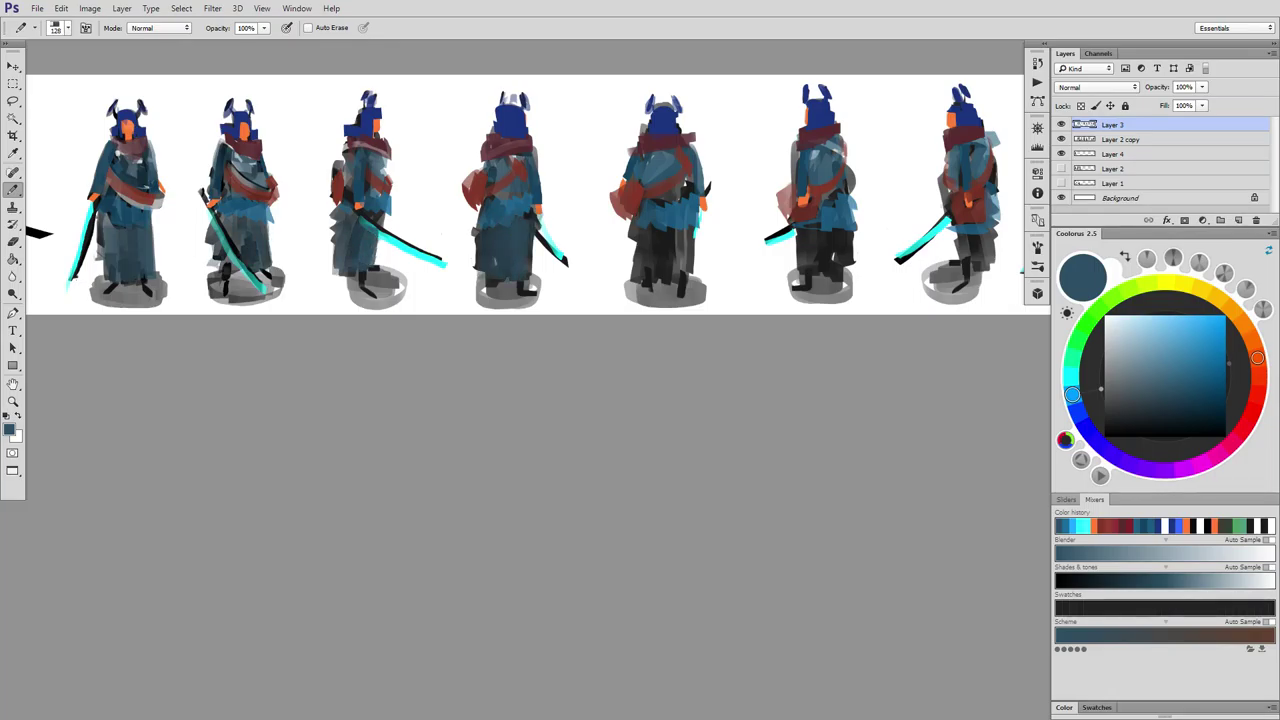
{"action": "left_click_drag", "start_coordinate": [636, 240], "coordinate": [660, 280]}
{"action": "left_click_drag", "start_coordinate": [668, 224], "coordinate": [684, 284]}
{"action": "left_click_drag", "start_coordinate": [694, 212], "coordinate": [702, 252]}
{"action": "left_click_drag", "start_coordinate": [798, 230], "coordinate": [814, 256]}
{"action": "left_click_drag", "start_coordinate": [820, 232], "coordinate": [834, 278]}
{"action": "left_click_drag", "start_coordinate": [843, 230], "coordinate": [845, 276]}
{"action": "left_click_drag", "start_coordinate": [960, 234], "coordinate": [961, 266]}
{"action": "mouse_move", "coordinate": [971, 235]}
{"action": "left_mouse_down"}
{"action": "mouse_move", "coordinate": [973, 266]}
{"action": "mouse_move", "coordinate": [990, 262]}
{"action": "left_mouse_up"}
Scatter light blue marks over the lower robes and paint the ninth figure's robe with dark teal sampled from its neighbour.
{"action": "left_click_drag", "start_coordinate": [520, 240], "coordinate": [669, 296]}
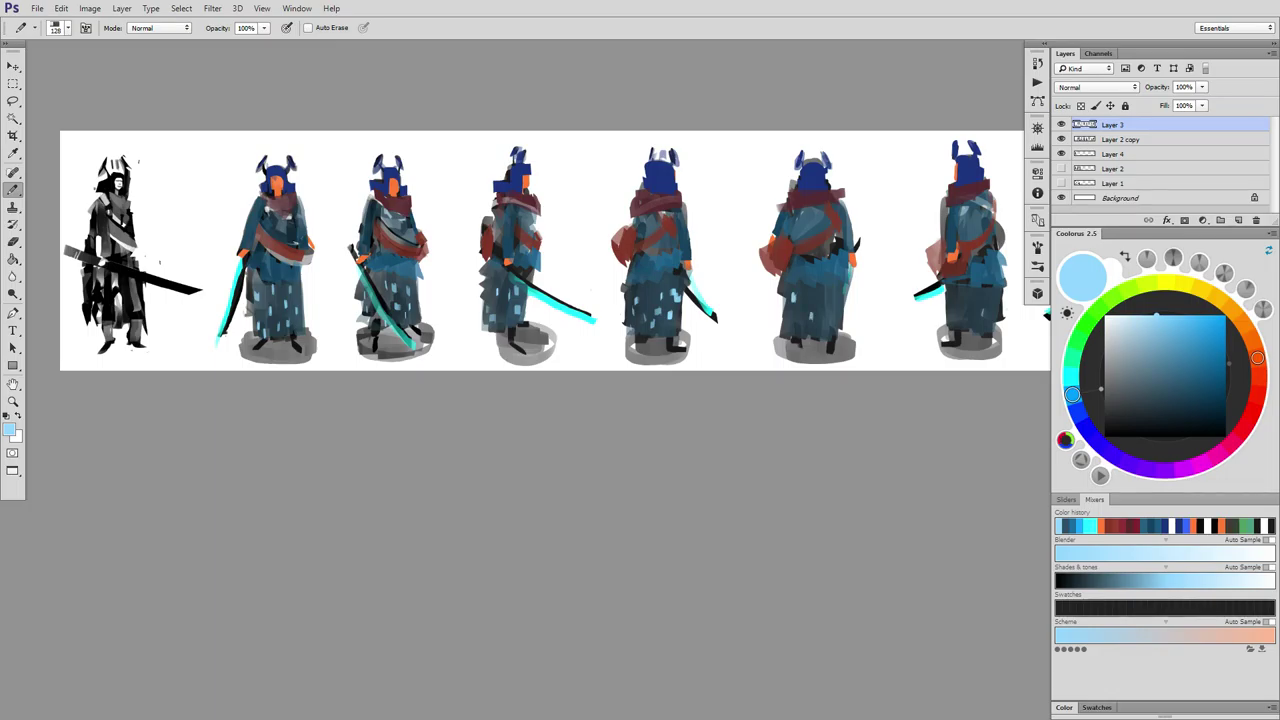
{"action": "mouse_move", "coordinate": [824, 293]}
{"action": "left_mouse_down"}
{"action": "mouse_move", "coordinate": [823, 305]}
{"action": "mouse_move", "coordinate": [558, 238]}
{"action": "left_mouse_up"}
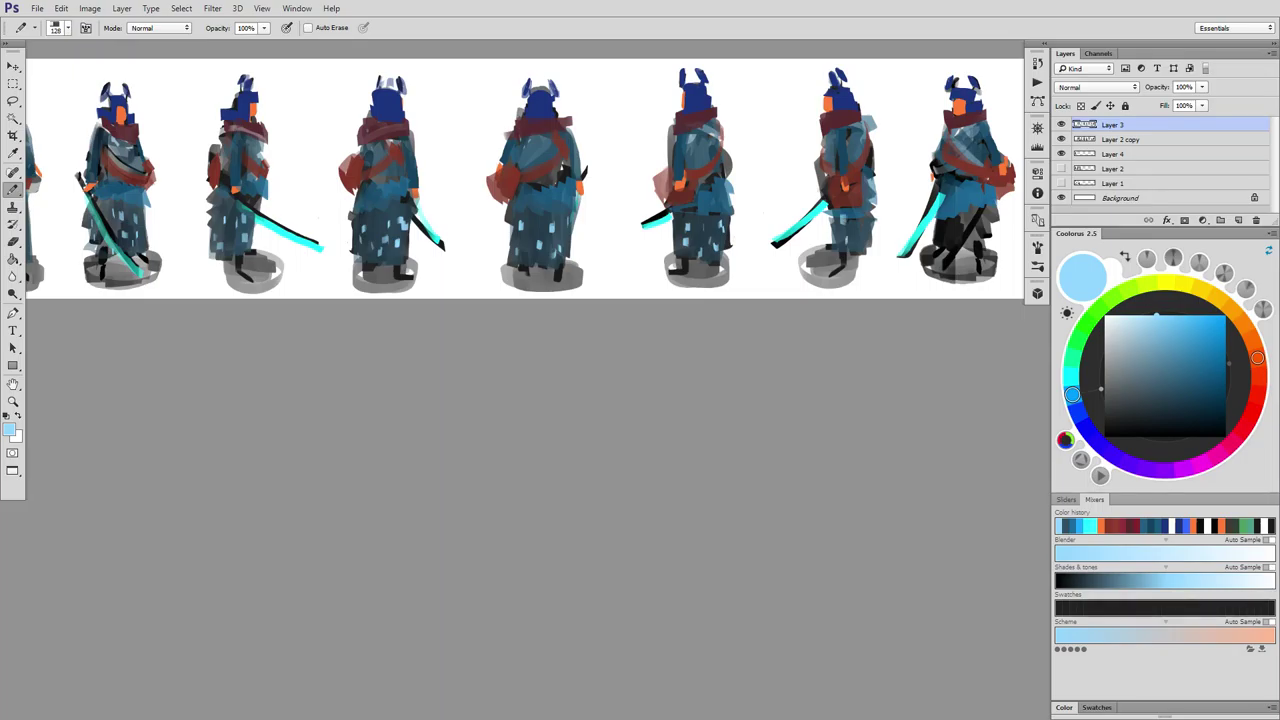
{"action": "left_click", "coordinate": [960, 232], "text": "alt"}
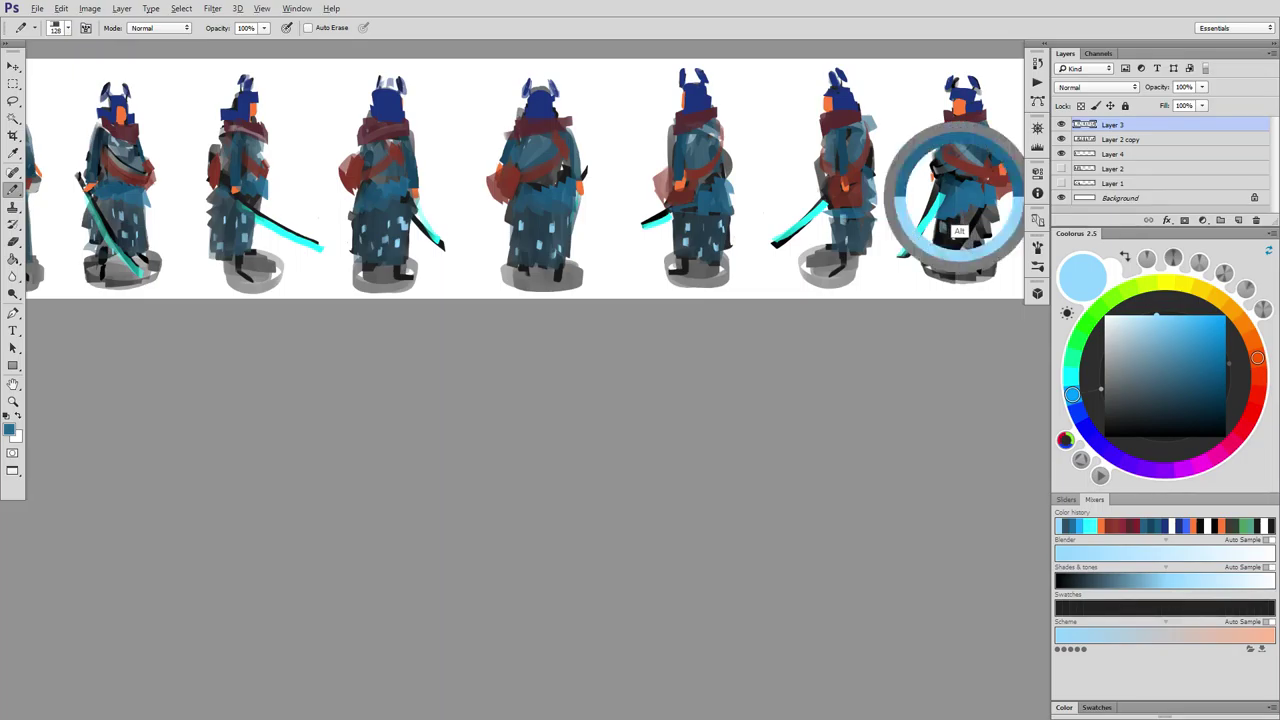
{"action": "left_click", "coordinate": [839, 262], "text": "alt"}
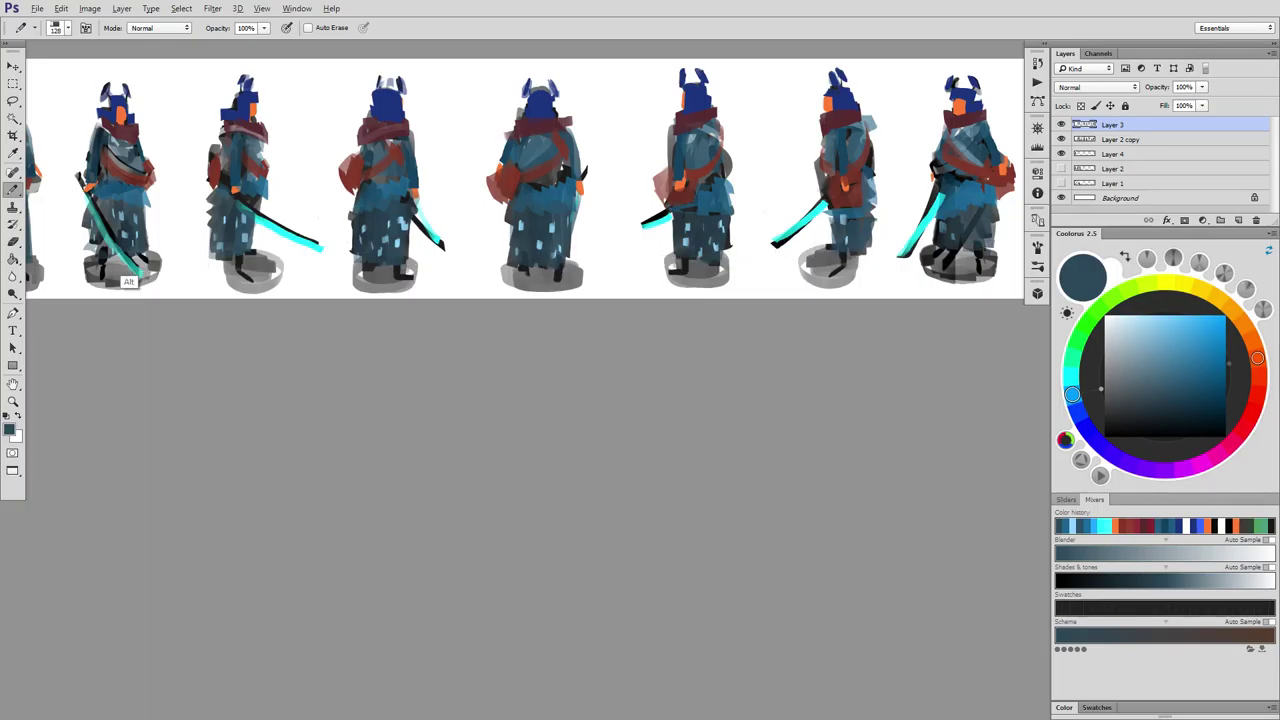
{"action": "left_click", "coordinate": [124, 270], "text": "alt"}
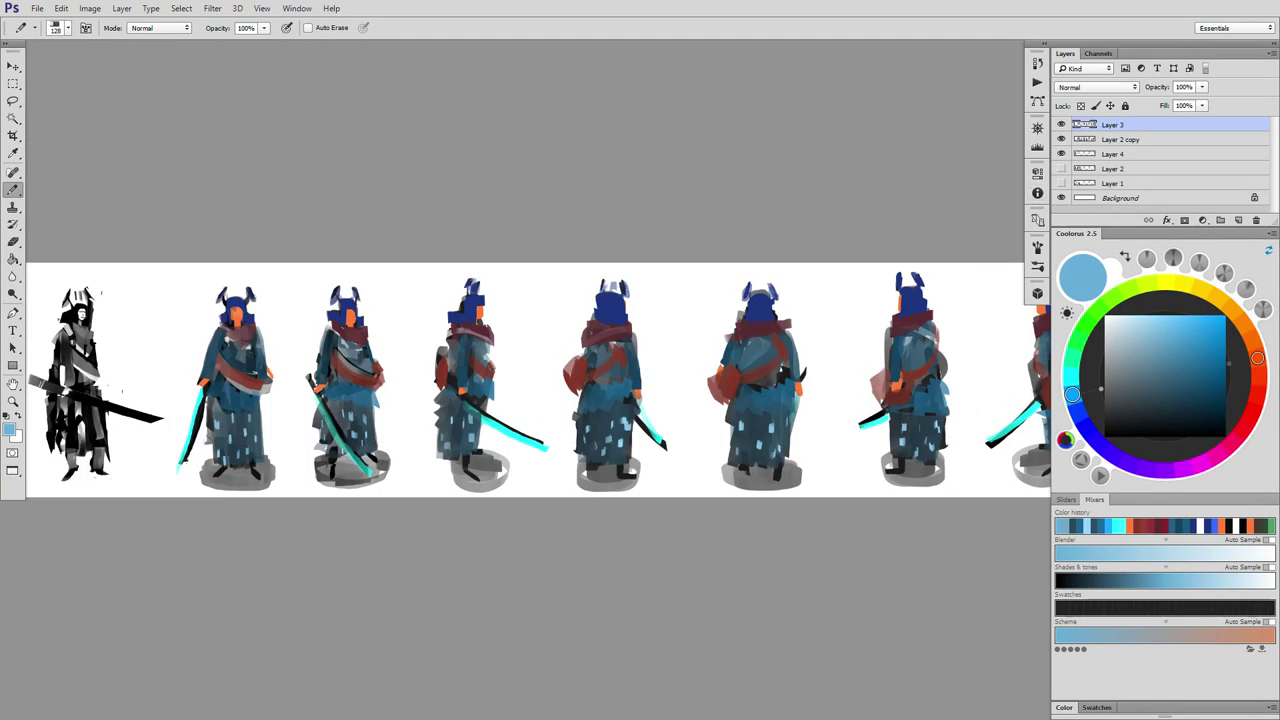
Hide the side panels so that the whole row of nine figures is in view.
{"action": "key", "text": "Tab"}
{"action": "key", "text": "Tab"}
{"action": "key", "text": "Tab"}
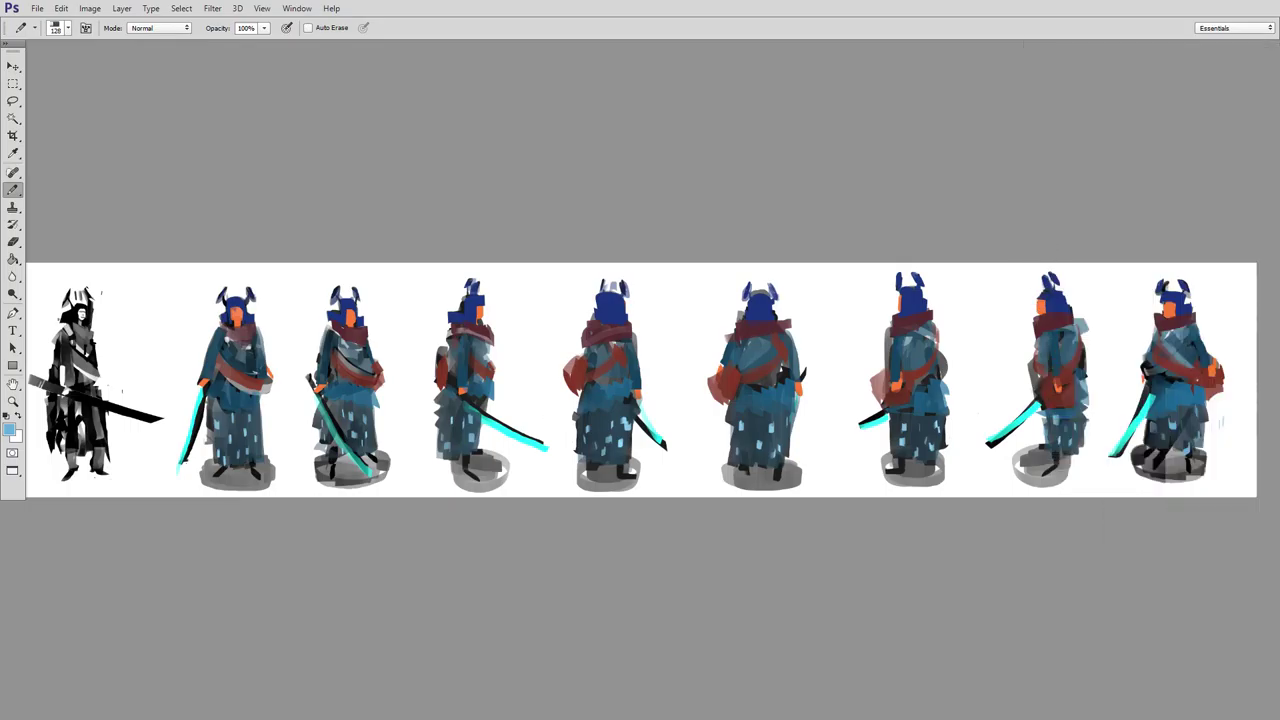
Sample white from the background and trim the lower helmet sides of the second, third and fourth figures.
{"action": "left_click", "coordinate": [183, 320], "text": "alt"}
{"action": "left_click", "coordinate": [143, 300], "text": "alt"}
{"action": "left_click_drag", "start_coordinate": [221, 313], "coordinate": [244, 328]}
{"action": "mouse_move", "coordinate": [330, 311]}
{"action": "left_mouse_down"}
{"action": "mouse_move", "coordinate": [335, 325]}
{"action": "mouse_move", "coordinate": [362, 316]}
{"action": "left_mouse_up"}
{"action": "left_click_drag", "start_coordinate": [448, 318], "coordinate": [470, 306]}
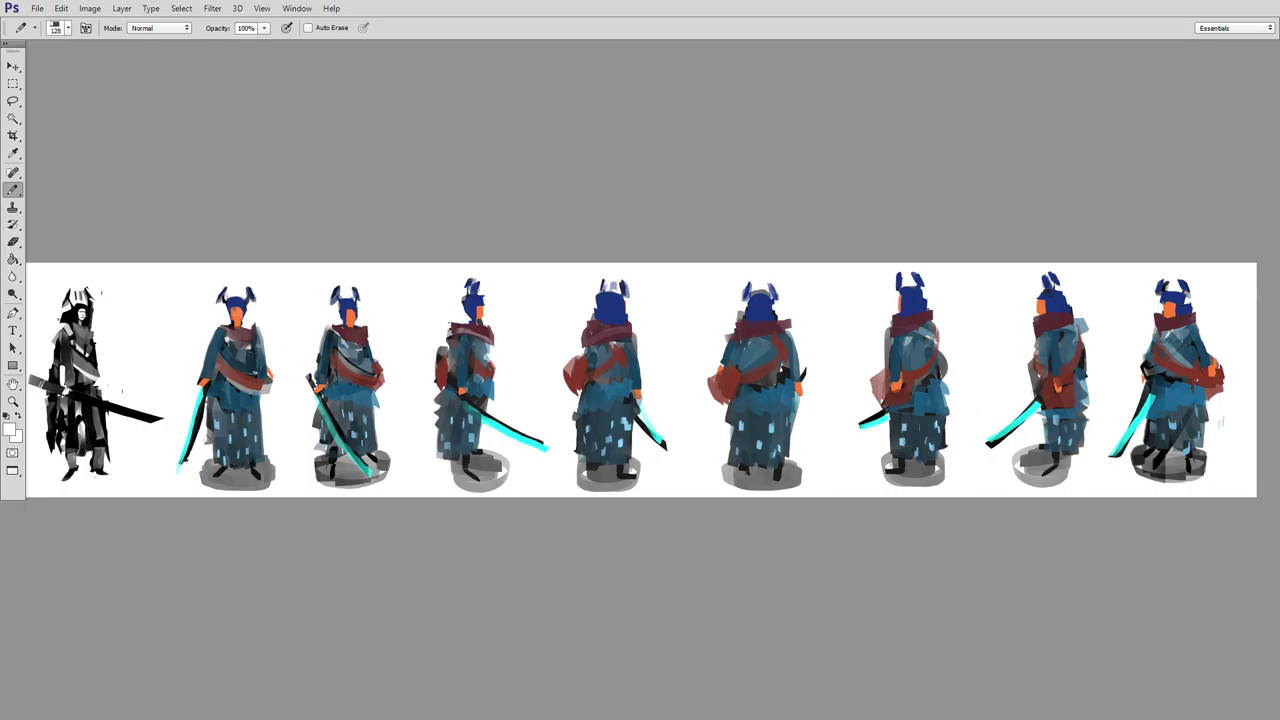
Trim the lower helmet sides of the fifth to ninth figures with white.
{"action": "mouse_move", "coordinate": [595, 299]}
{"action": "left_mouse_down"}
{"action": "mouse_move", "coordinate": [594, 319]}
{"action": "mouse_move", "coordinate": [597, 309]}
{"action": "left_mouse_up"}
{"action": "left_click_drag", "start_coordinate": [595, 310], "coordinate": [624, 320]}
{"action": "left_click_drag", "start_coordinate": [738, 318], "coordinate": [777, 311]}
{"action": "left_click_drag", "start_coordinate": [923, 293], "coordinate": [921, 309]}
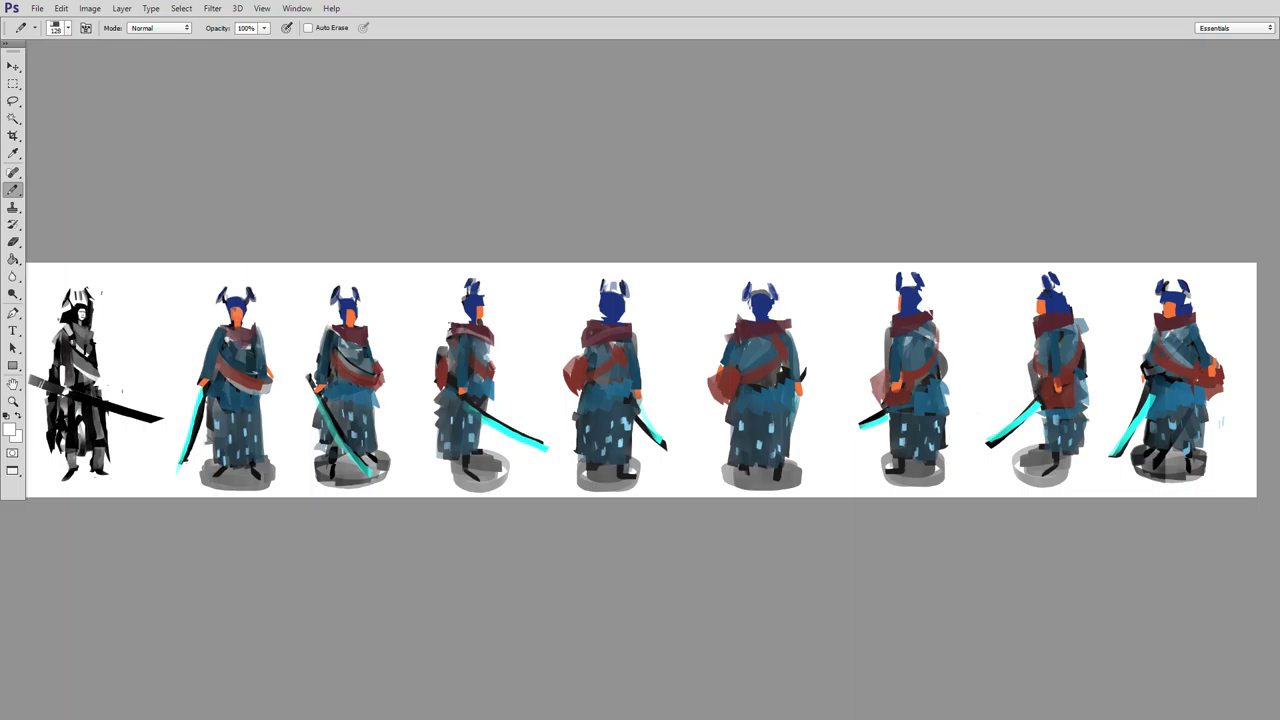
{"action": "left_click_drag", "start_coordinate": [1065, 294], "coordinate": [1069, 314]}
{"action": "left_click_drag", "start_coordinate": [1191, 302], "coordinate": [1190, 311]}
Reset the painting colours to their defaults and show the canvas in full-screen mode without the interface.
{"action": "key", "text": "m"}
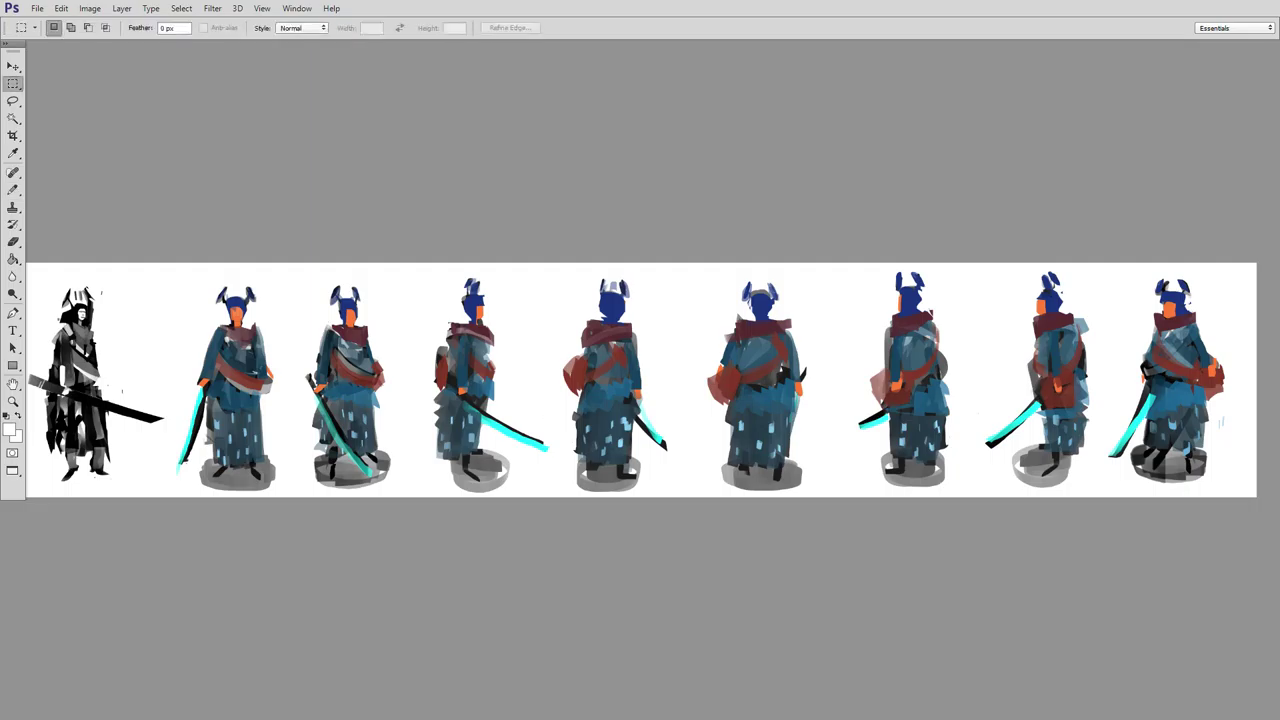
{"action": "key", "text": "e"}
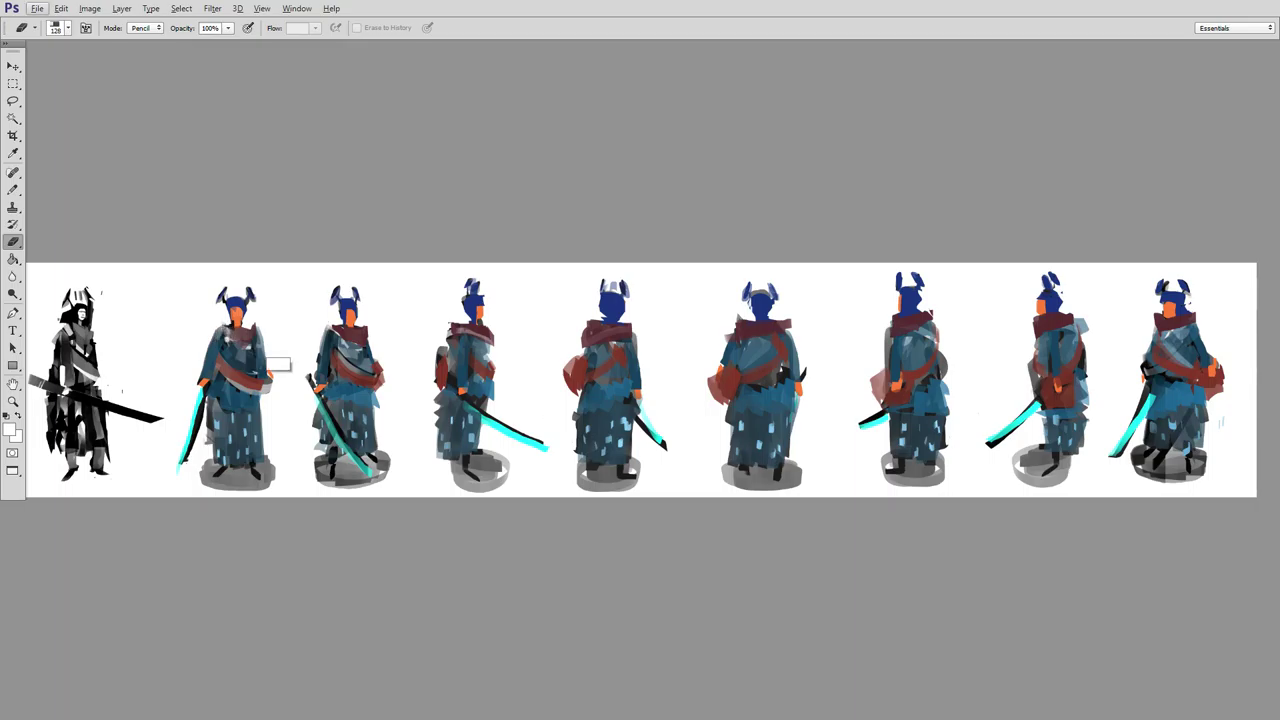
{"action": "key", "text": "shift+Tab"}
{"action": "key", "text": "shift+Tab"}
{"action": "key", "text": "b"}
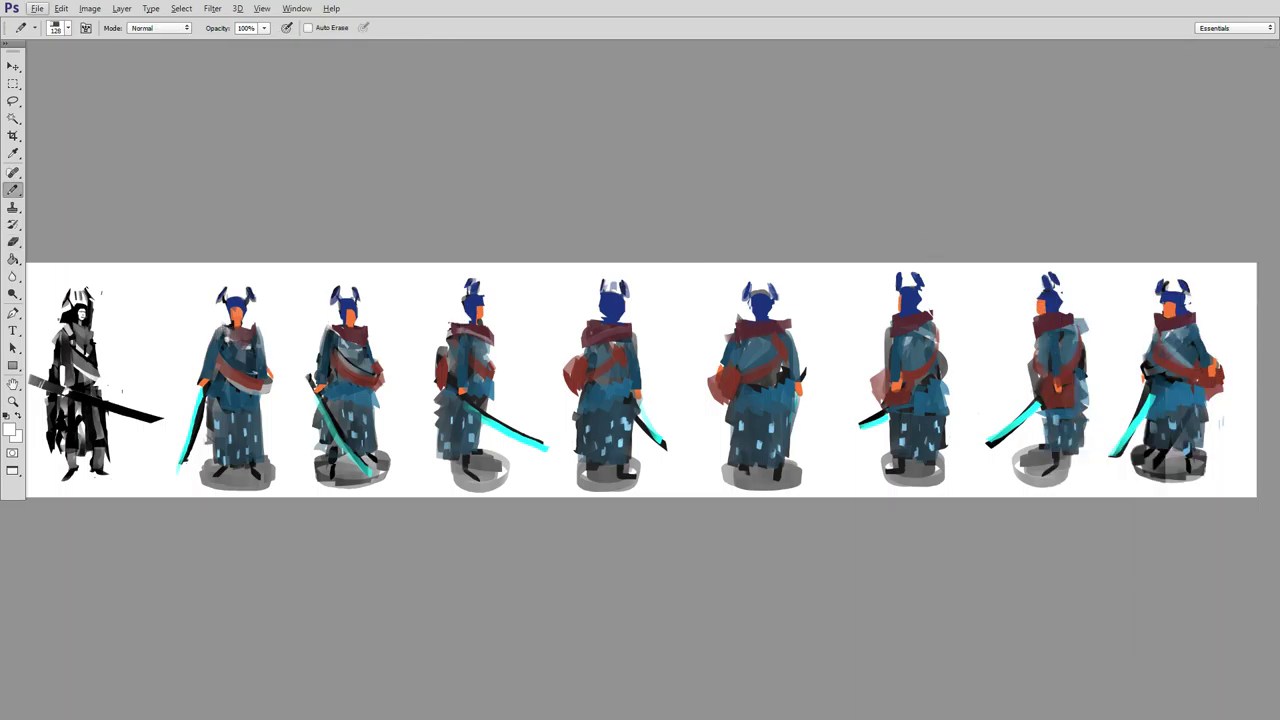
{"action": "key", "text": "d"}
{"action": "key", "text": "alt+d"}
{"action": "key", "text": "Escape"}
{"action": "key", "text": "Escape"}
{"action": "key", "text": "f"}
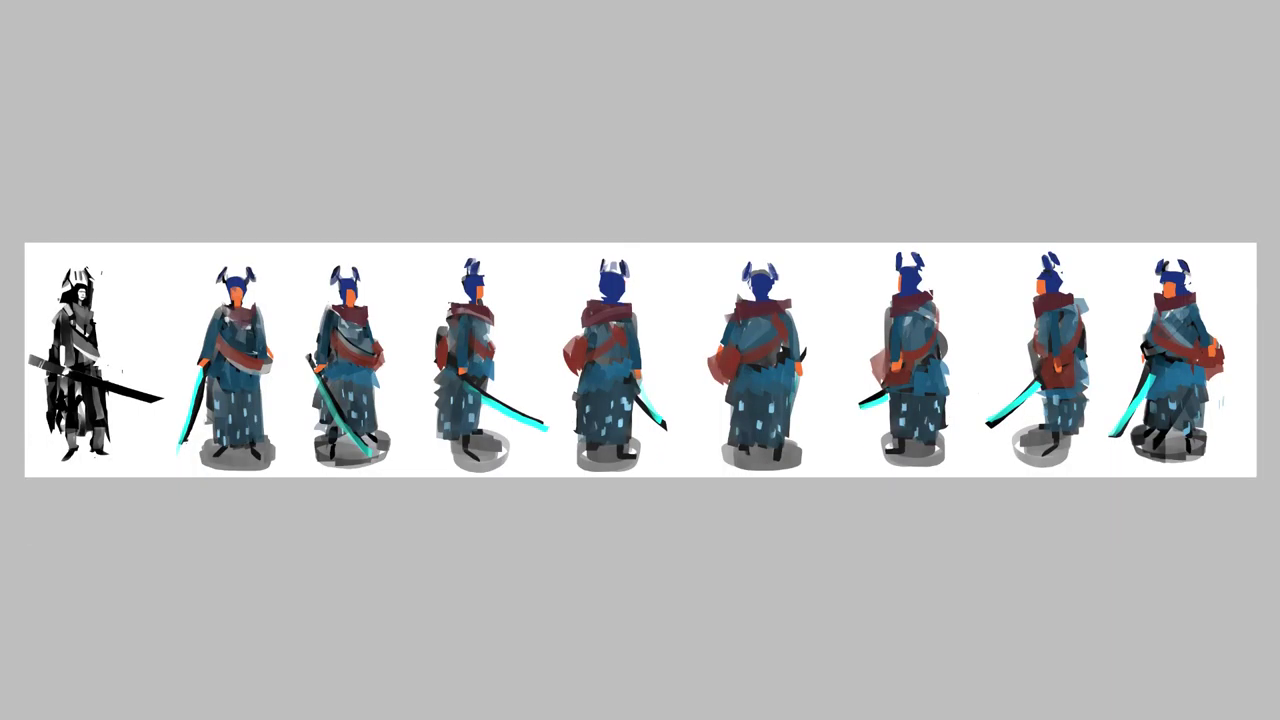
Paint a dark shoulder pad with a pale rim on the sword-arm shoulder of the second, third and fourth figures.
{"action": "key", "text": "ctrl+plus"}
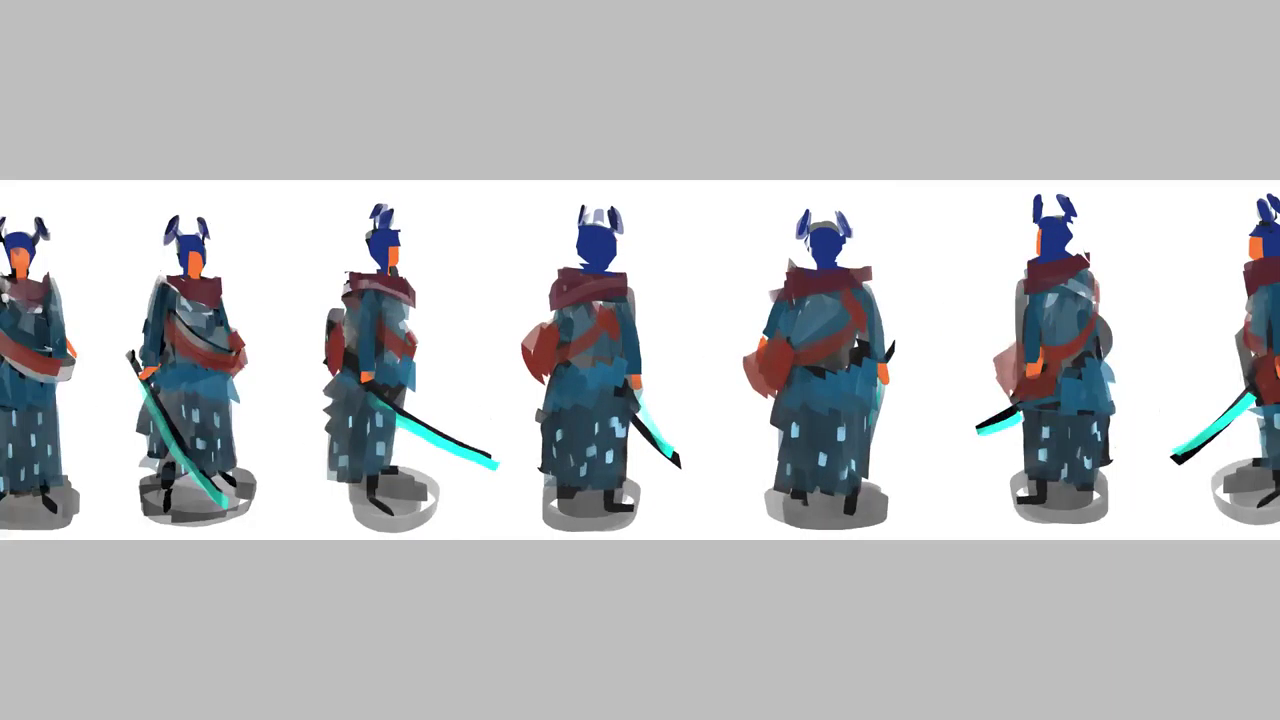
{"action": "left_click_drag", "start_coordinate": [462, 340], "coordinate": [817, 382]}
{"action": "mouse_move", "coordinate": [349, 321]}
{"action": "left_mouse_down"}
{"action": "mouse_move", "coordinate": [341, 345]}
{"action": "mouse_move", "coordinate": [350, 325]}
{"action": "left_mouse_up"}
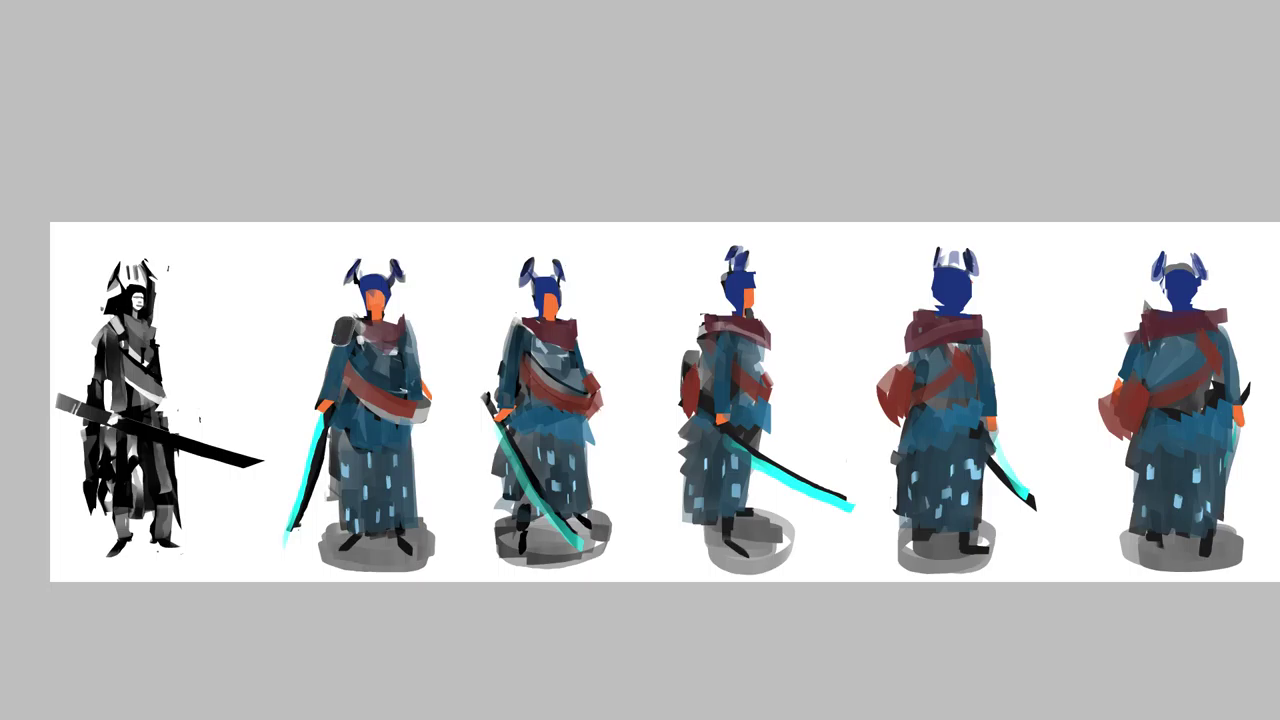
{"action": "mouse_move", "coordinate": [524, 327]}
{"action": "left_mouse_down"}
{"action": "mouse_move", "coordinate": [514, 348]}
{"action": "mouse_move", "coordinate": [525, 341]}
{"action": "mouse_move", "coordinate": [514, 333]}
{"action": "mouse_move", "coordinate": [503, 348]}
{"action": "left_mouse_up"}
{"action": "mouse_move", "coordinate": [734, 328]}
{"action": "left_mouse_down"}
{"action": "mouse_move", "coordinate": [716, 350]}
{"action": "mouse_move", "coordinate": [735, 334]}
{"action": "mouse_move", "coordinate": [718, 350]}
{"action": "mouse_move", "coordinate": [733, 334]}
{"action": "mouse_move", "coordinate": [469, 319]}
{"action": "left_mouse_up"}
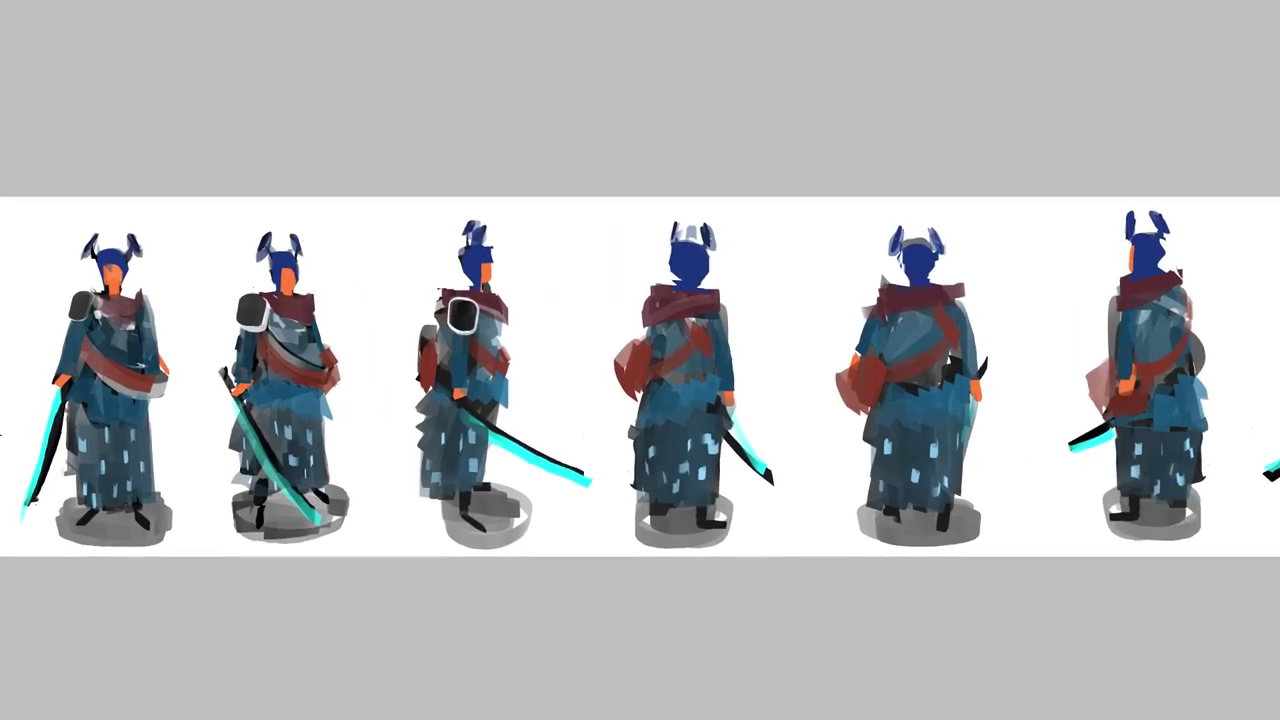
Add the dark, pale-rimmed shoulder pad to the fifth and sixth figures and mark its edge with black on the ninth figure.
{"action": "mouse_move", "coordinate": [712, 302]}
{"action": "left_mouse_down"}
{"action": "mouse_move", "coordinate": [722, 326]}
{"action": "mouse_move", "coordinate": [714, 308]}
{"action": "left_mouse_up"}
{"action": "mouse_move", "coordinate": [722, 318]}
{"action": "left_mouse_down"}
{"action": "mouse_move", "coordinate": [676, 304]}
{"action": "mouse_move", "coordinate": [709, 306]}
{"action": "mouse_move", "coordinate": [702, 289]}
{"action": "left_mouse_up"}
{"action": "mouse_move", "coordinate": [705, 298]}
{"action": "left_mouse_down"}
{"action": "mouse_move", "coordinate": [643, 284]}
{"action": "mouse_move", "coordinate": [484, 285]}
{"action": "left_mouse_up"}
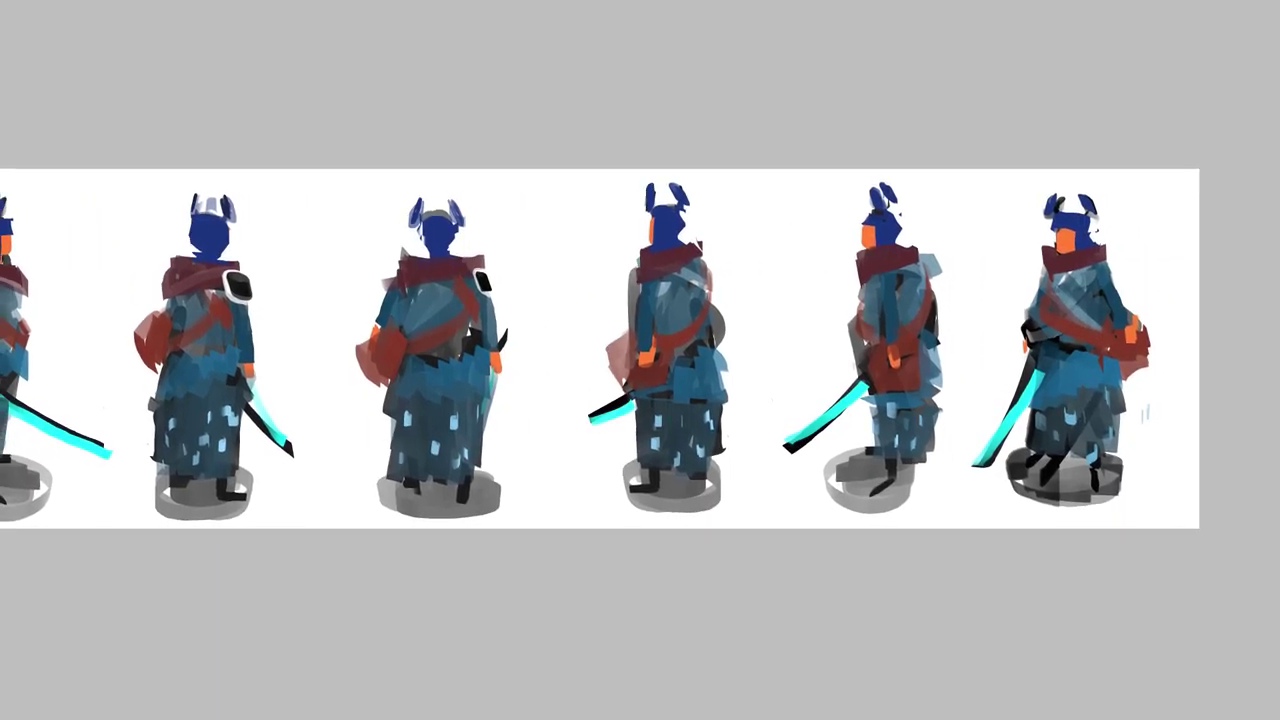
{"action": "left_click_drag", "start_coordinate": [1044, 260], "coordinate": [1035, 279]}
{"action": "left_click_drag", "start_coordinate": [1041, 258], "coordinate": [1036, 271]}
Paint black shadow strokes across the upper torso below the scarf on the second to eighth figures.
{"action": "left_click_drag", "start_coordinate": [600, 330], "coordinate": [1024, 296]}
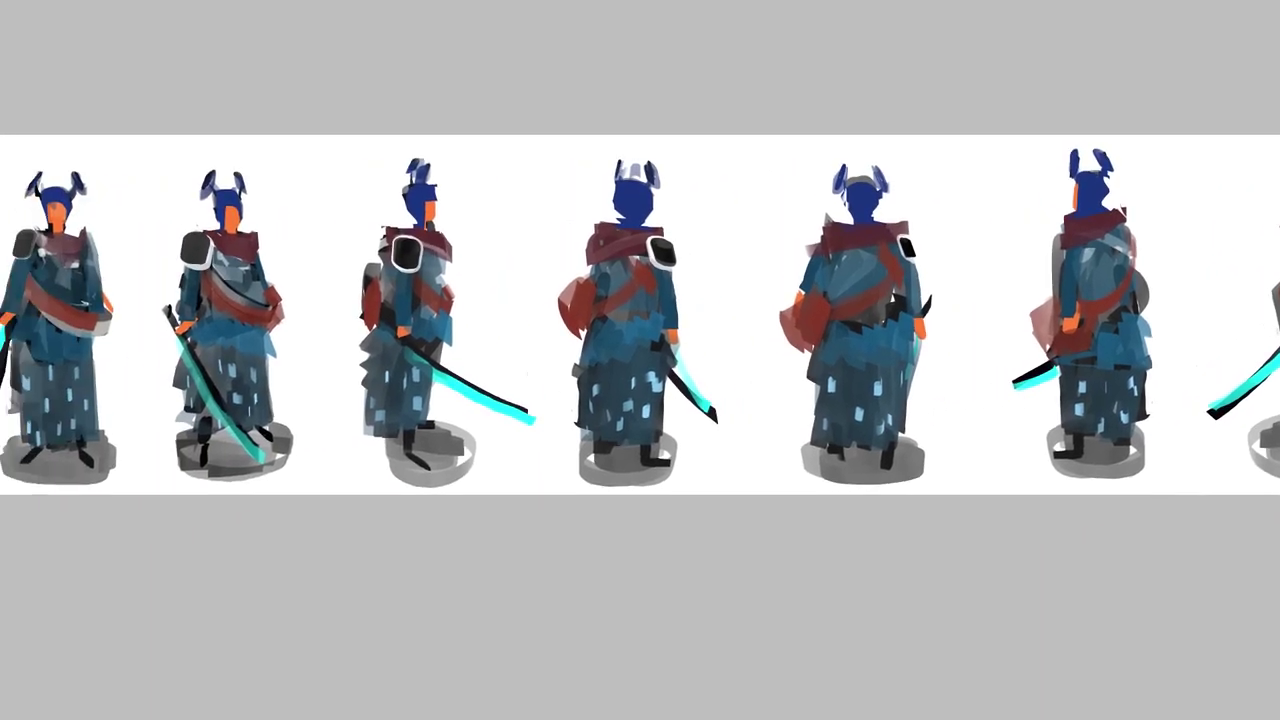
{"action": "left_click_drag", "start_coordinate": [203, 248], "coordinate": [254, 278]}
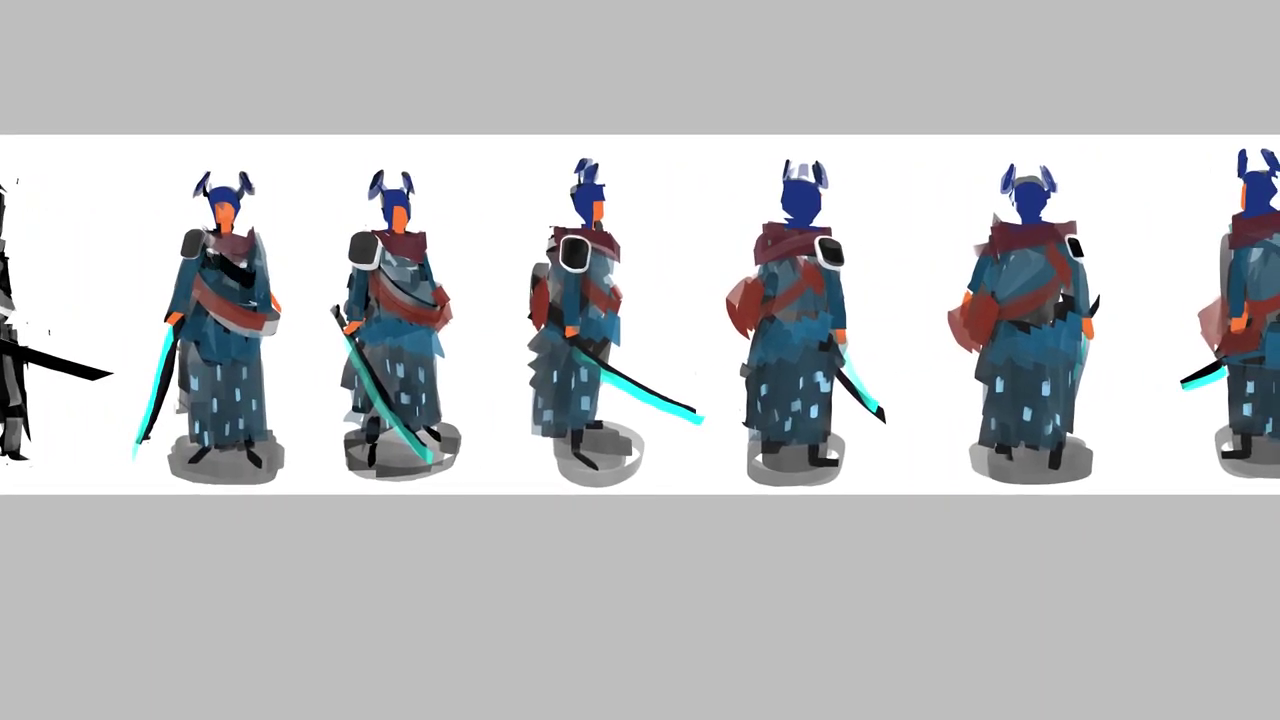
{"action": "left_click_drag", "start_coordinate": [380, 246], "coordinate": [432, 288]}
{"action": "left_click_drag", "start_coordinate": [588, 242], "coordinate": [616, 278]}
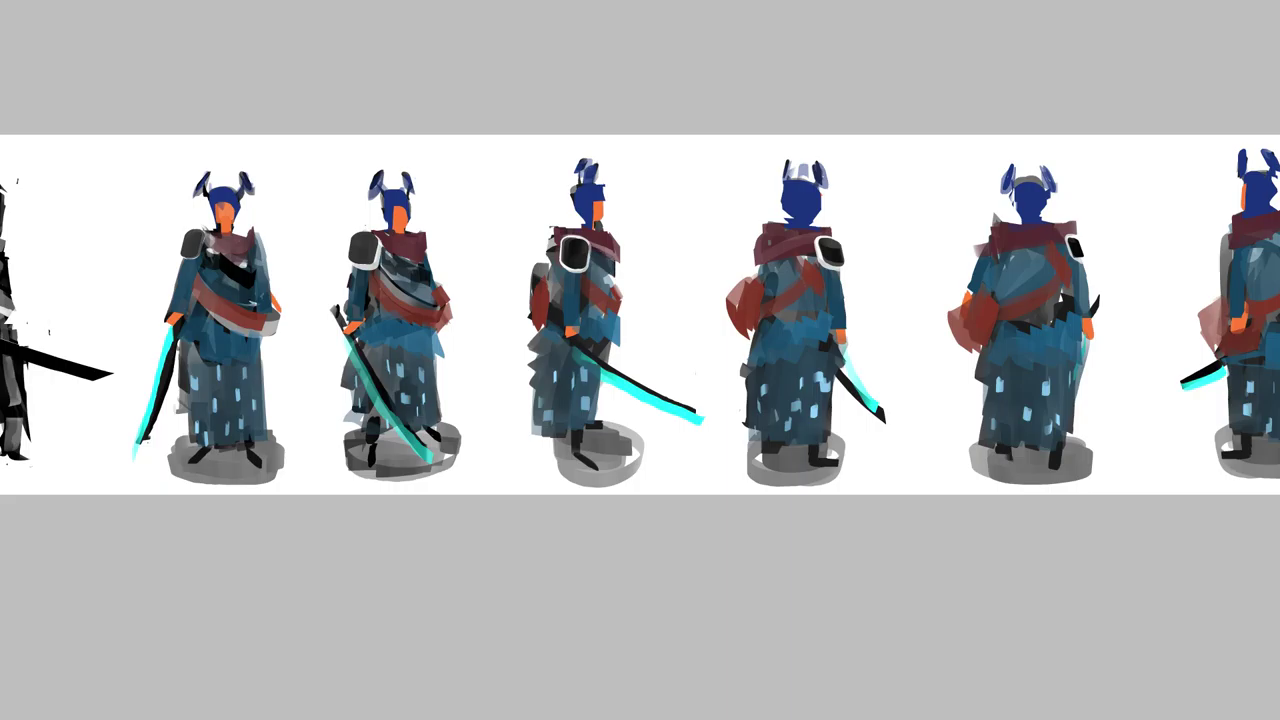
{"action": "left_click_drag", "start_coordinate": [768, 259], "coordinate": [820, 262]}
{"action": "left_click_drag", "start_coordinate": [840, 300], "coordinate": [546, 259]}
{"action": "mouse_move", "coordinate": [694, 220]}
{"action": "left_mouse_down"}
{"action": "mouse_move", "coordinate": [702, 244]}
{"action": "mouse_move", "coordinate": [709, 216]}
{"action": "mouse_move", "coordinate": [777, 206]}
{"action": "left_mouse_up"}
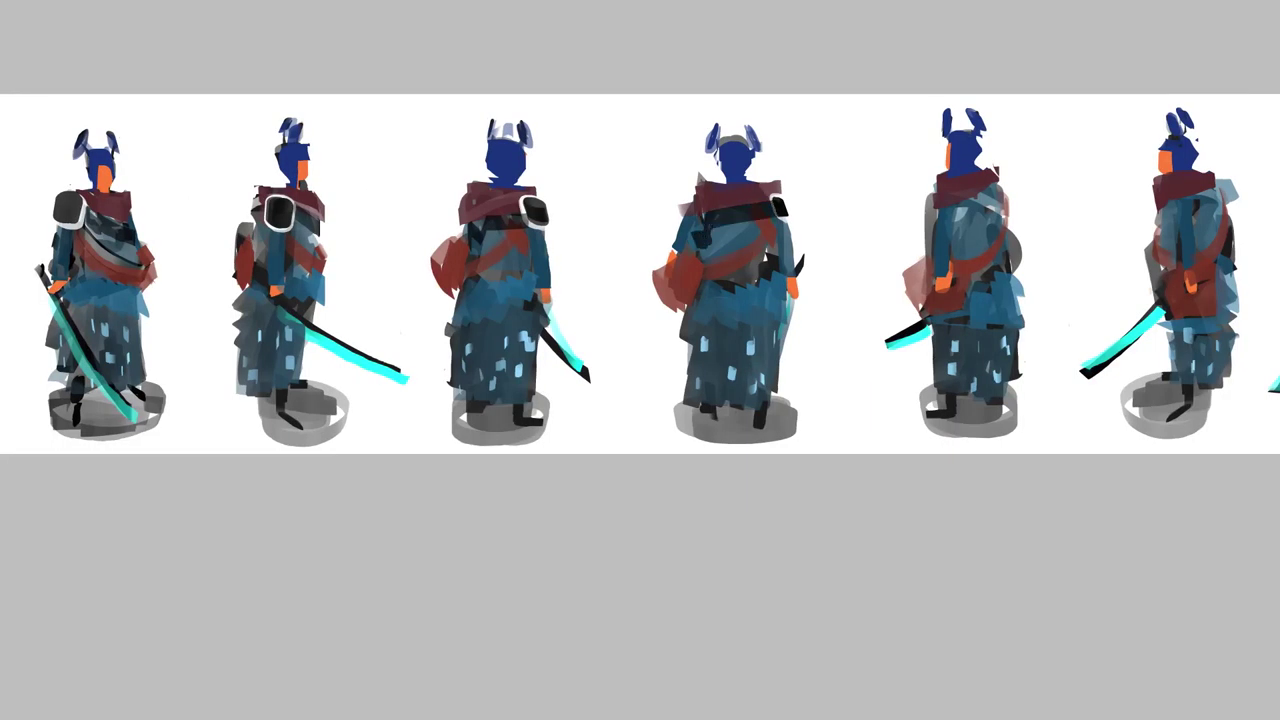
{"action": "mouse_move", "coordinate": [959, 248]}
{"action": "left_mouse_down"}
{"action": "mouse_move", "coordinate": [966, 203]}
{"action": "mouse_move", "coordinate": [1010, 212]}
{"action": "left_mouse_up"}
{"action": "left_click_drag", "start_coordinate": [1195, 192], "coordinate": [1213, 213]}
Trim the outer shoulder beside the second figure's scarf and paint a red bag at its hip.
{"action": "mouse_move", "coordinate": [600, 300]}
{"action": "left_mouse_down"}
{"action": "mouse_move", "coordinate": [935, 252]}
{"action": "mouse_move", "coordinate": [1097, 287]}
{"action": "left_mouse_up"}
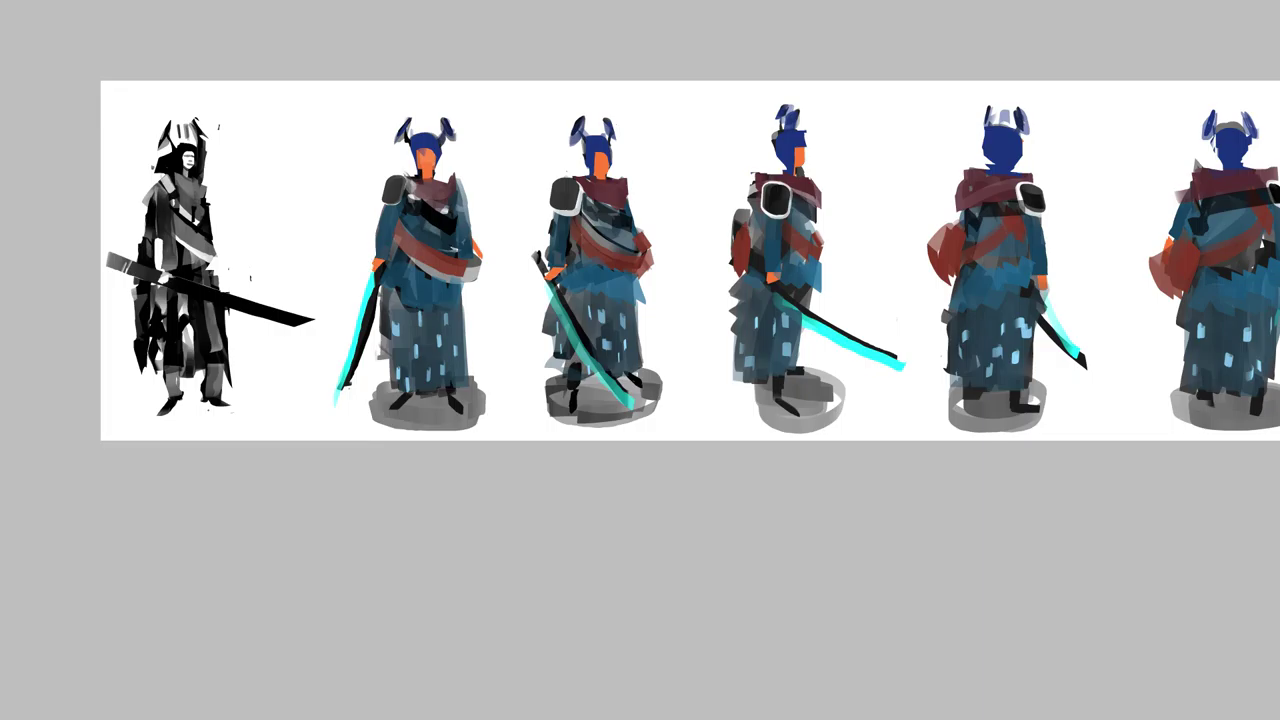
{"action": "left_click", "coordinate": [451, 183], "text": "alt"}
{"action": "left_click_drag", "start_coordinate": [458, 175], "coordinate": [470, 234]}
{"action": "left_click_drag", "start_coordinate": [482, 265], "coordinate": [468, 292]}
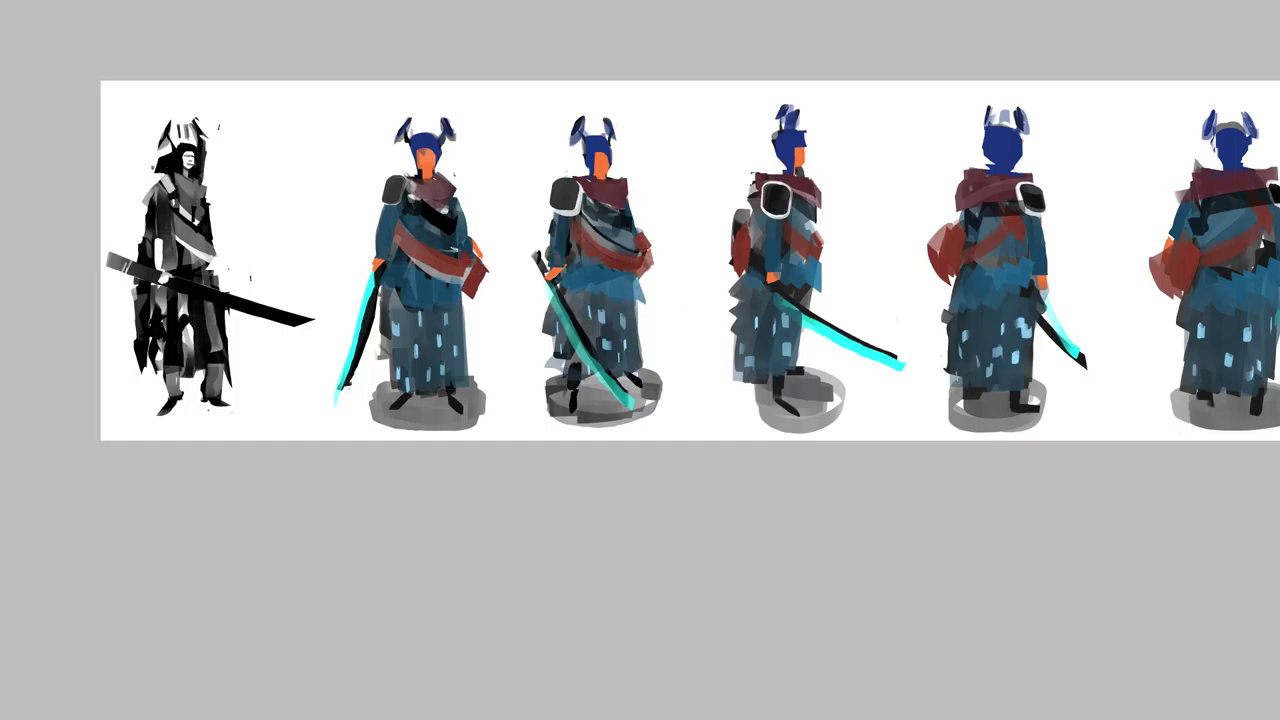
Sample a dark tone from the second figure's robe and shade the sword arms of the second, third and fourth figures.
{"action": "left_click", "coordinate": [434, 309], "text": "alt"}
{"action": "key", "text": "alt"}
{"action": "left_click_drag", "start_coordinate": [575, 244], "coordinate": [574, 262]}
{"action": "left_click_drag", "start_coordinate": [393, 206], "coordinate": [380, 252]}
{"action": "left_click_drag", "start_coordinate": [565, 216], "coordinate": [560, 248]}
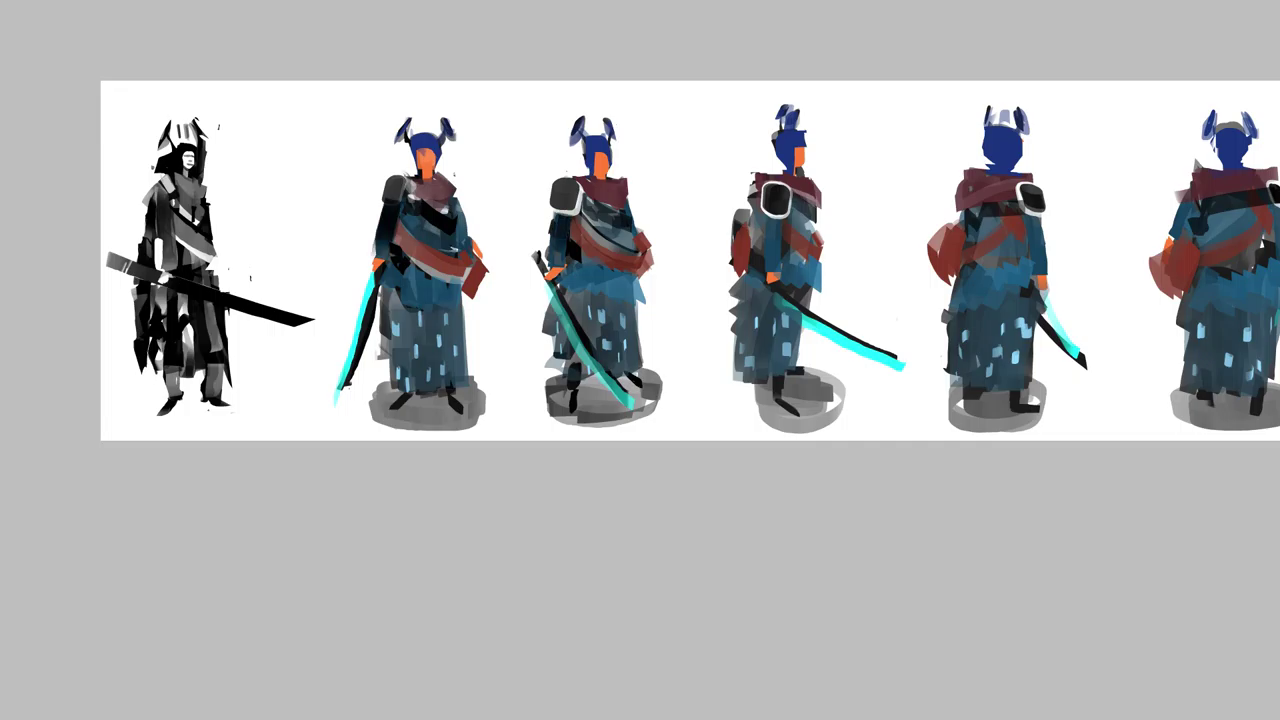
{"action": "left_click_drag", "start_coordinate": [773, 219], "coordinate": [768, 270]}
Darken the sword arms of the fifth, seventh, eighth and ninth figures with the same shadow tone.
{"action": "mouse_move", "coordinate": [1000, 300]}
{"action": "left_mouse_down"}
{"action": "mouse_move", "coordinate": [560, 337]}
{"action": "mouse_move", "coordinate": [462, 381]}
{"action": "left_mouse_up"}
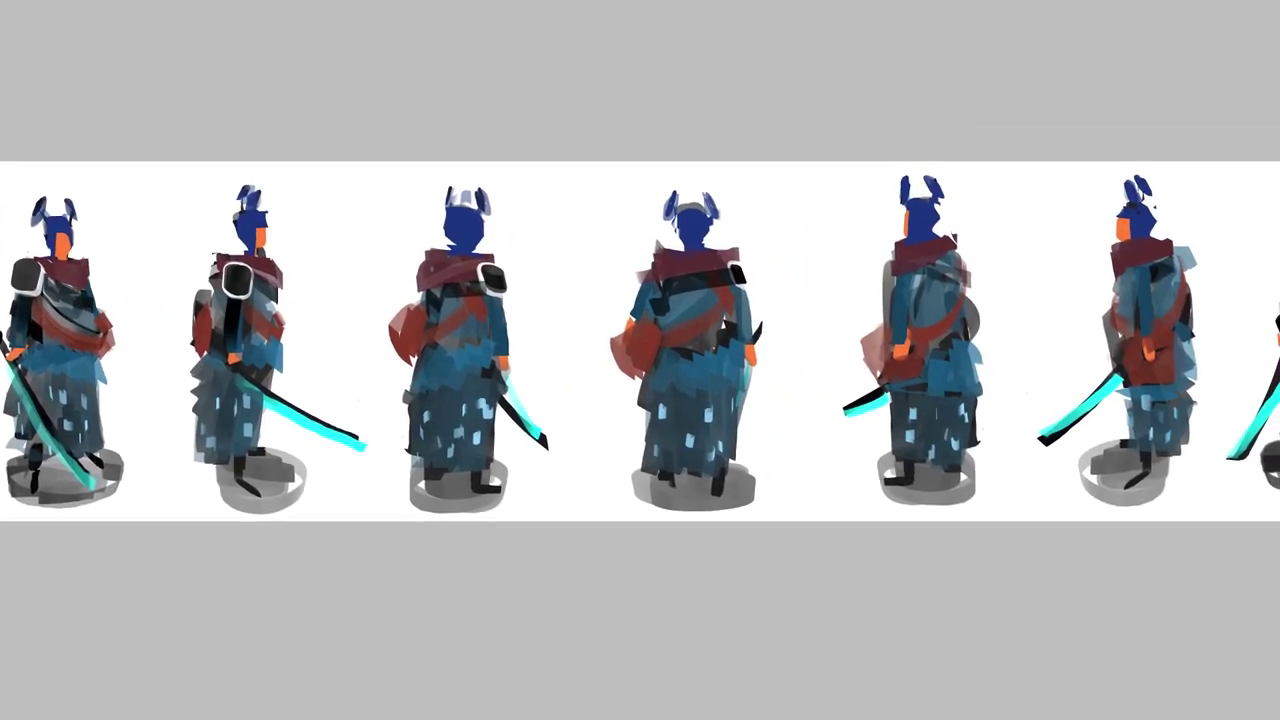
{"action": "left_click_drag", "start_coordinate": [494, 291], "coordinate": [498, 327]}
{"action": "mouse_move", "coordinate": [740, 300]}
{"action": "left_mouse_down"}
{"action": "mouse_move", "coordinate": [500, 270]}
{"action": "mouse_move", "coordinate": [513, 318]}
{"action": "left_mouse_up"}
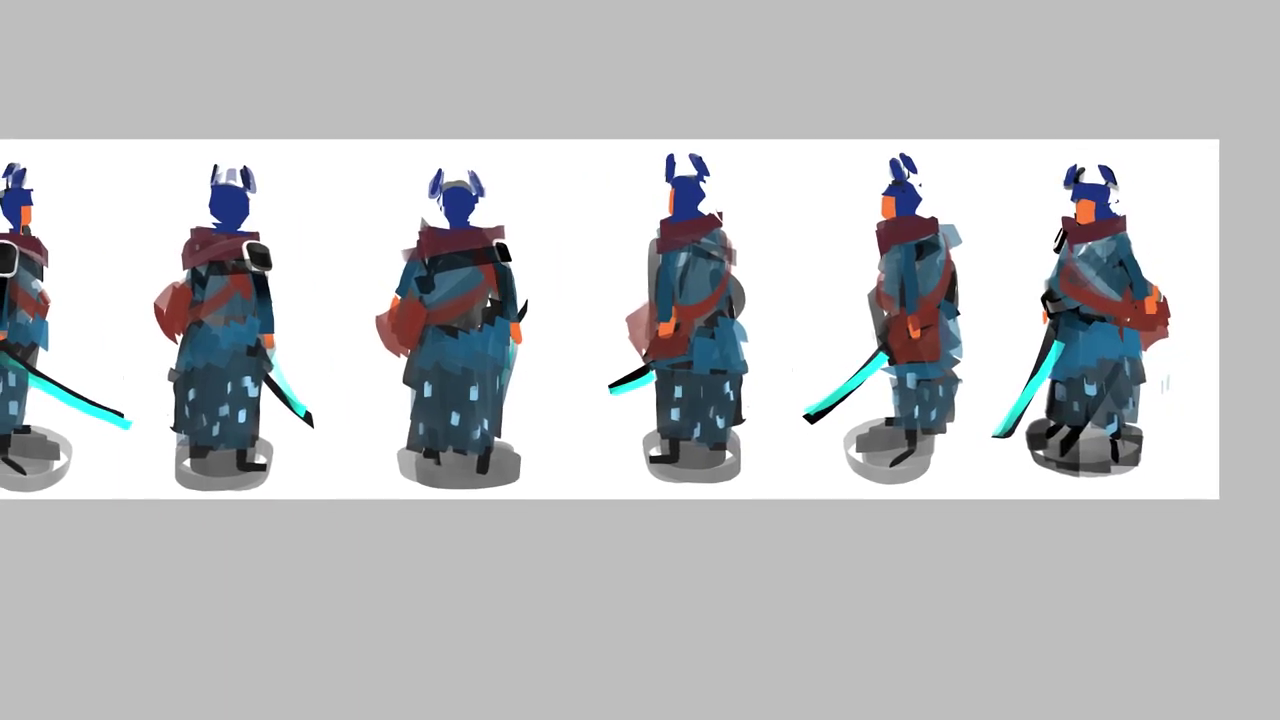
{"action": "left_click_drag", "start_coordinate": [672, 252], "coordinate": [663, 294]}
{"action": "left_click_drag", "start_coordinate": [910, 246], "coordinate": [912, 281]}
{"action": "left_click_drag", "start_coordinate": [1118, 238], "coordinate": [1129, 267]}
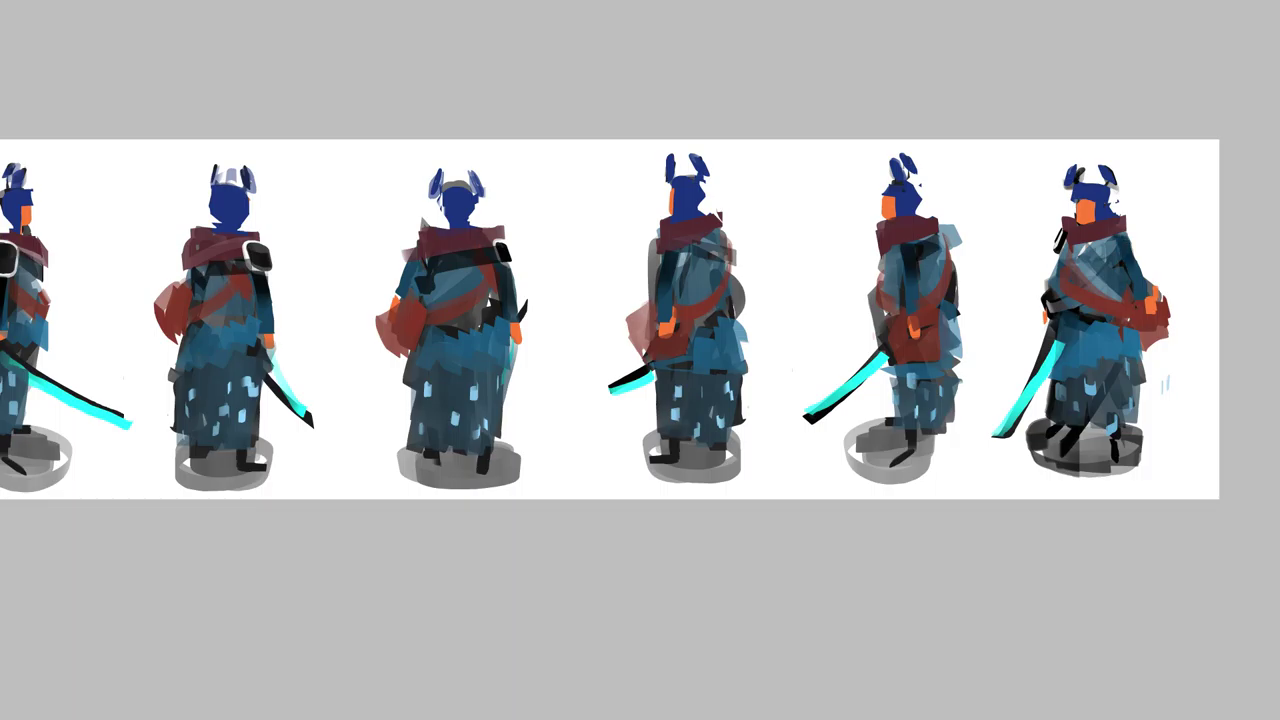
Paint a black shadow band under the upper robe's hem on the second to fifth figures.
{"action": "left_click_drag", "start_coordinate": [500, 350], "coordinate": [971, 251]}
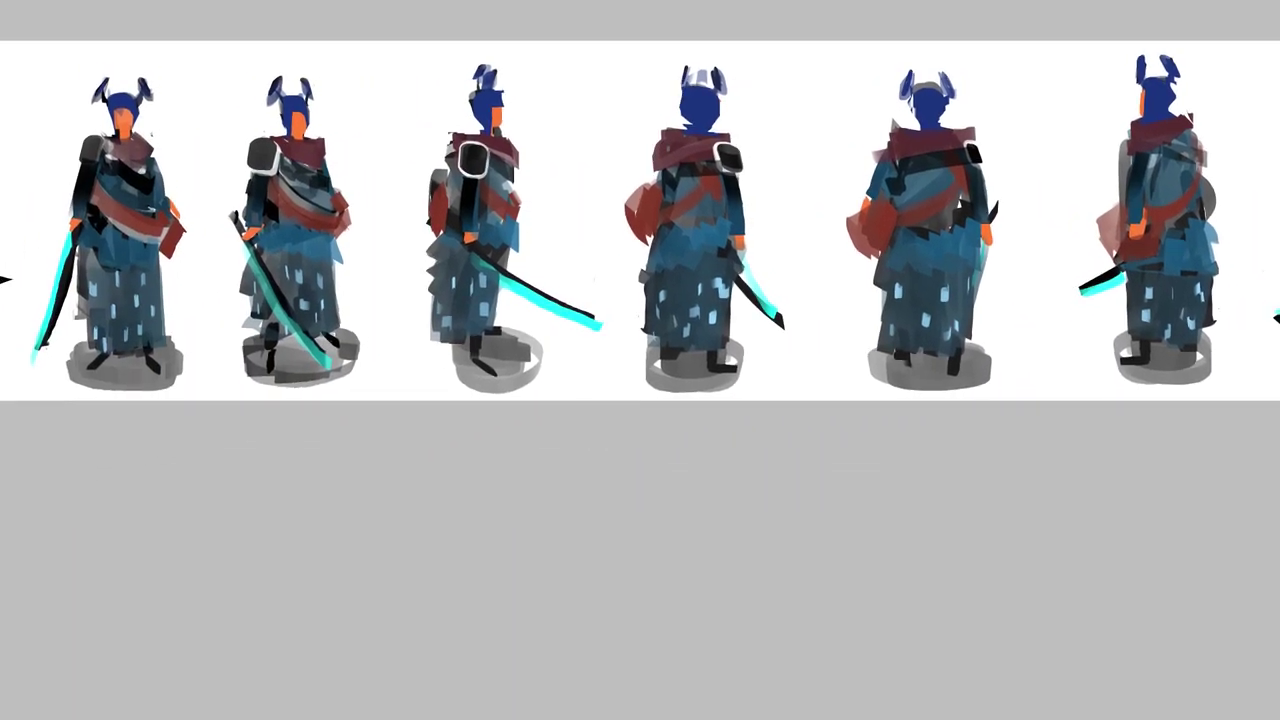
{"action": "mouse_move", "coordinate": [80, 248]}
{"action": "left_mouse_down"}
{"action": "mouse_move", "coordinate": [100, 268]}
{"action": "mouse_move", "coordinate": [158, 278]}
{"action": "left_mouse_up"}
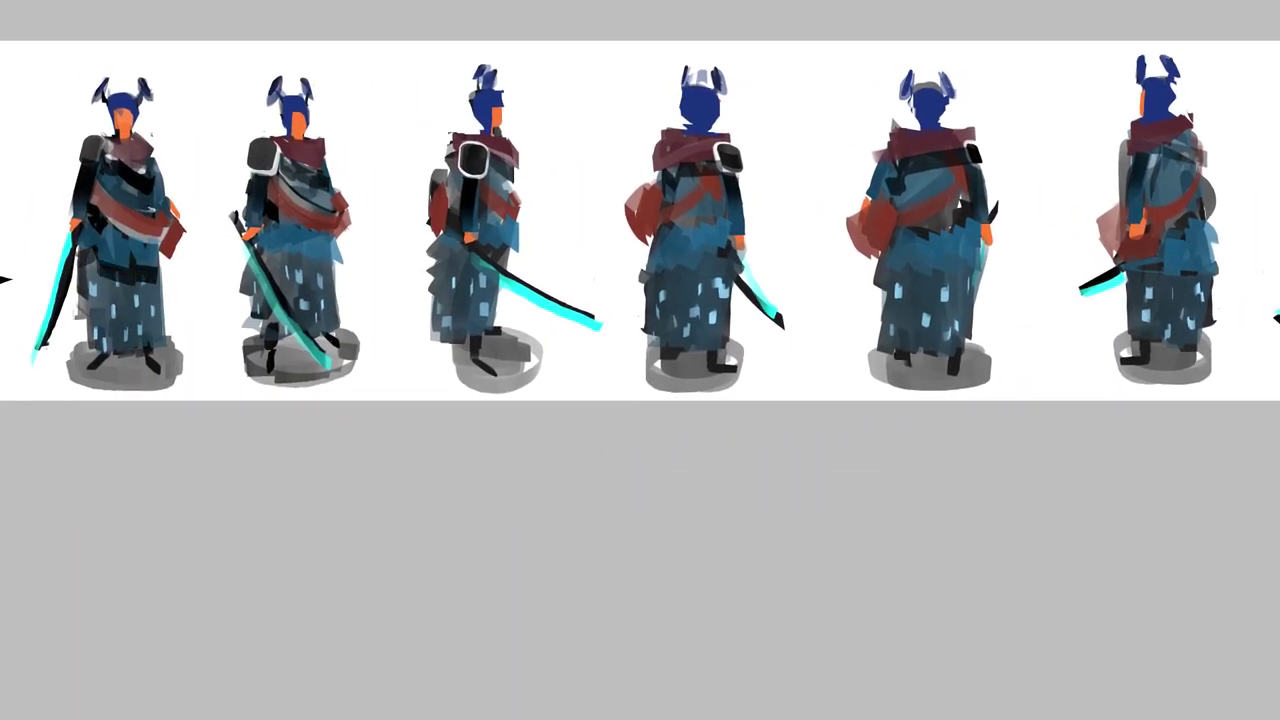
{"action": "left_click_drag", "start_coordinate": [256, 250], "coordinate": [336, 278]}
{"action": "left_click_drag", "start_coordinate": [440, 246], "coordinate": [460, 270]}
{"action": "mouse_move", "coordinate": [648, 252]}
{"action": "left_mouse_down"}
{"action": "mouse_move", "coordinate": [652, 268]}
{"action": "mouse_move", "coordinate": [714, 272]}
{"action": "mouse_move", "coordinate": [668, 278]}
{"action": "left_mouse_up"}
Add dark shading to the fifth figure's red bag and lower back.
{"action": "mouse_move", "coordinate": [635, 230]}
{"action": "left_mouse_down"}
{"action": "mouse_move", "coordinate": [666, 246]}
{"action": "mouse_move", "coordinate": [738, 176]}
{"action": "mouse_move", "coordinate": [708, 168]}
{"action": "mouse_move", "coordinate": [727, 222]}
{"action": "mouse_move", "coordinate": [691, 232]}
{"action": "left_mouse_up"}
{"action": "left_click_drag", "start_coordinate": [711, 216], "coordinate": [707, 229]}
{"action": "left_click_drag", "start_coordinate": [725, 207], "coordinate": [723, 221]}
Sample a colour at the fourth figure's sash, touch up the area behind its arm and reshape its lower robe's back edge.
{"action": "left_click", "coordinate": [502, 201], "text": "alt"}
{"action": "left_click_drag", "start_coordinate": [466, 174], "coordinate": [466, 194]}
{"action": "left_click_drag", "start_coordinate": [455, 190], "coordinate": [453, 200]}
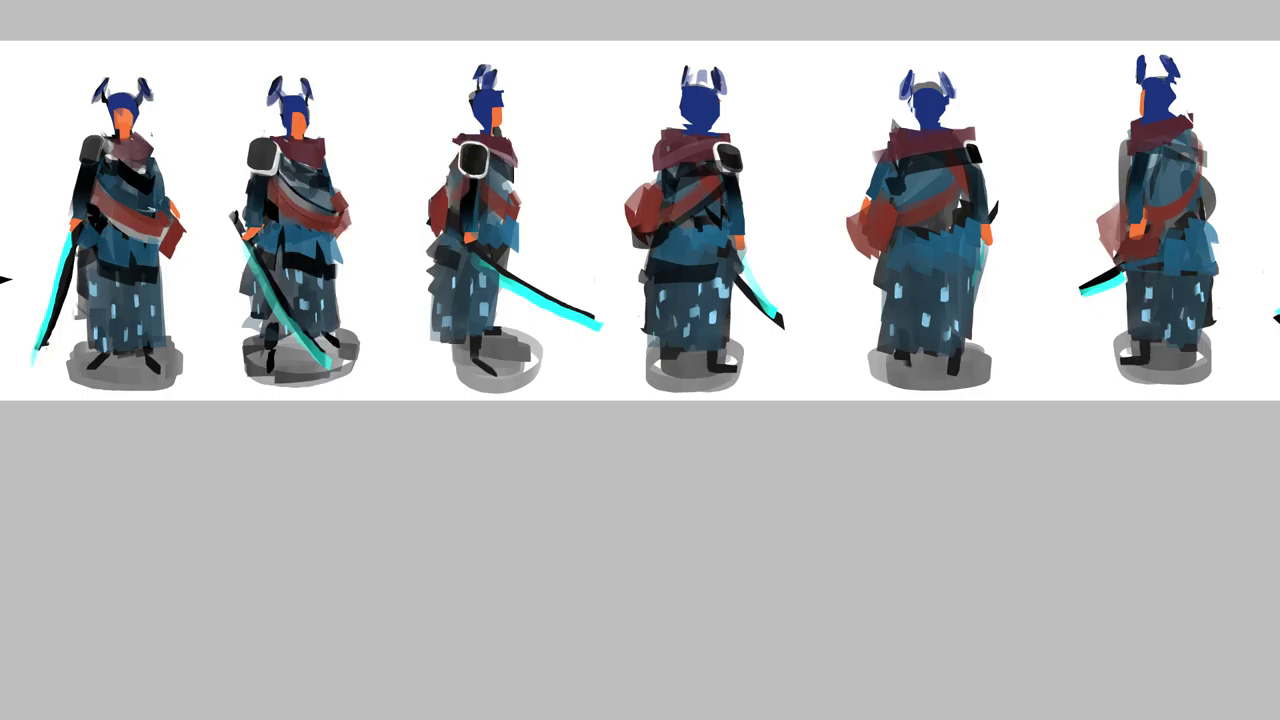
{"action": "left_click_drag", "start_coordinate": [434, 268], "coordinate": [437, 340]}
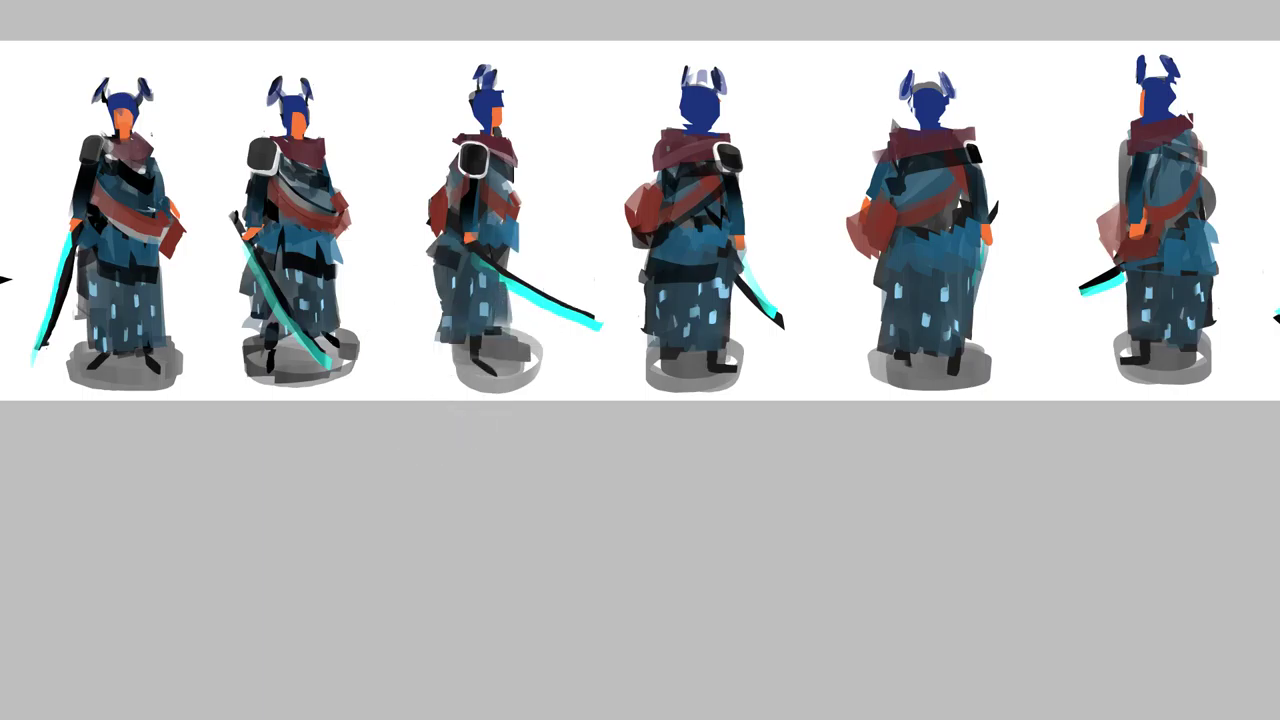
Remove the grey bases under the second to fifth figures and clean up their lower robe hems.
{"action": "mouse_move", "coordinate": [80, 343]}
{"action": "left_mouse_down"}
{"action": "mouse_move", "coordinate": [175, 363]}
{"action": "mouse_move", "coordinate": [75, 365]}
{"action": "mouse_move", "coordinate": [170, 375]}
{"action": "mouse_move", "coordinate": [110, 385]}
{"action": "mouse_move", "coordinate": [150, 388]}
{"action": "left_mouse_up"}
{"action": "mouse_move", "coordinate": [247, 344]}
{"action": "left_mouse_down"}
{"action": "mouse_move", "coordinate": [270, 368]}
{"action": "mouse_move", "coordinate": [250, 328]}
{"action": "mouse_move", "coordinate": [286, 384]}
{"action": "mouse_move", "coordinate": [250, 360]}
{"action": "mouse_move", "coordinate": [318, 380]}
{"action": "mouse_move", "coordinate": [272, 340]}
{"action": "mouse_move", "coordinate": [320, 378]}
{"action": "mouse_move", "coordinate": [346, 376]}
{"action": "mouse_move", "coordinate": [345, 334]}
{"action": "mouse_move", "coordinate": [330, 352]}
{"action": "mouse_move", "coordinate": [350, 368]}
{"action": "left_mouse_up"}
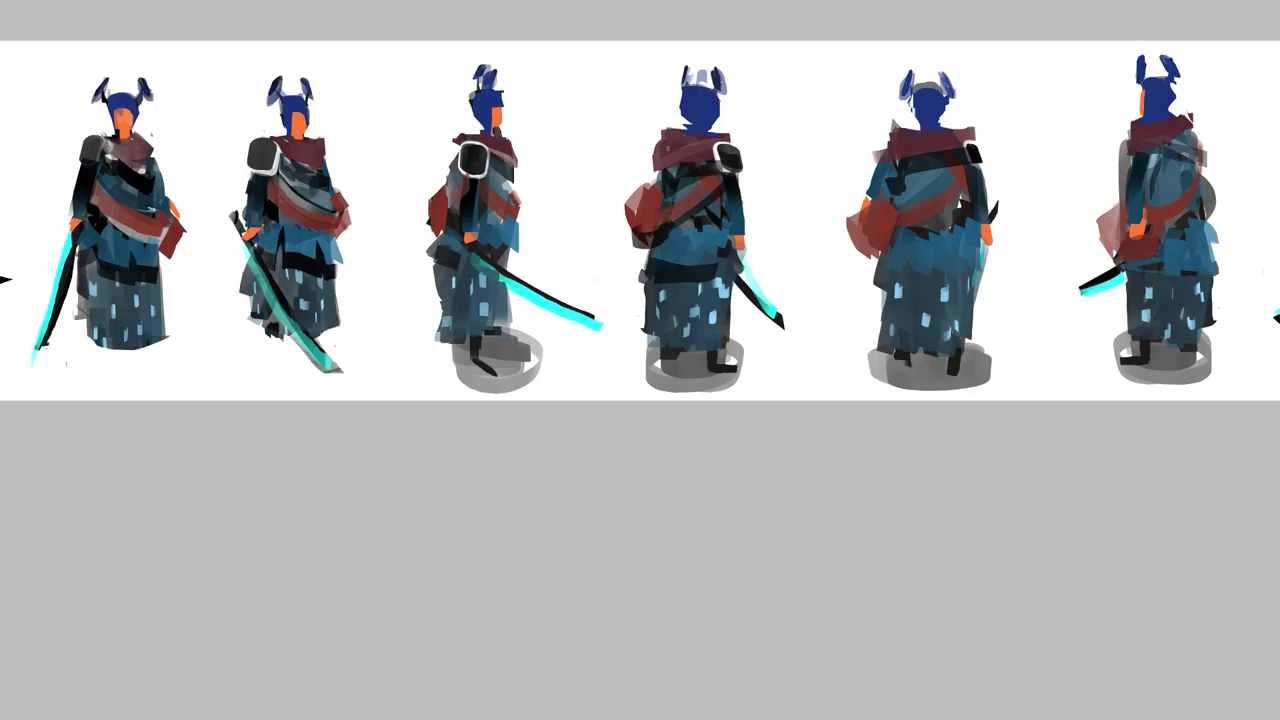
{"action": "mouse_move", "coordinate": [440, 345]}
{"action": "left_mouse_down"}
{"action": "mouse_move", "coordinate": [490, 385]}
{"action": "mouse_move", "coordinate": [515, 380]}
{"action": "mouse_move", "coordinate": [494, 340]}
{"action": "mouse_move", "coordinate": [540, 360]}
{"action": "mouse_move", "coordinate": [520, 384]}
{"action": "mouse_move", "coordinate": [496, 368]}
{"action": "left_mouse_up"}
{"action": "mouse_move", "coordinate": [653, 338]}
{"action": "left_mouse_down"}
{"action": "mouse_move", "coordinate": [660, 384]}
{"action": "mouse_move", "coordinate": [651, 358]}
{"action": "left_mouse_up"}
{"action": "key", "text": "ctrl+0"}
{"action": "mouse_move", "coordinate": [634, 469]}
{"action": "left_mouse_down"}
{"action": "mouse_move", "coordinate": [580, 472]}
{"action": "mouse_move", "coordinate": [630, 454]}
{"action": "left_mouse_up"}
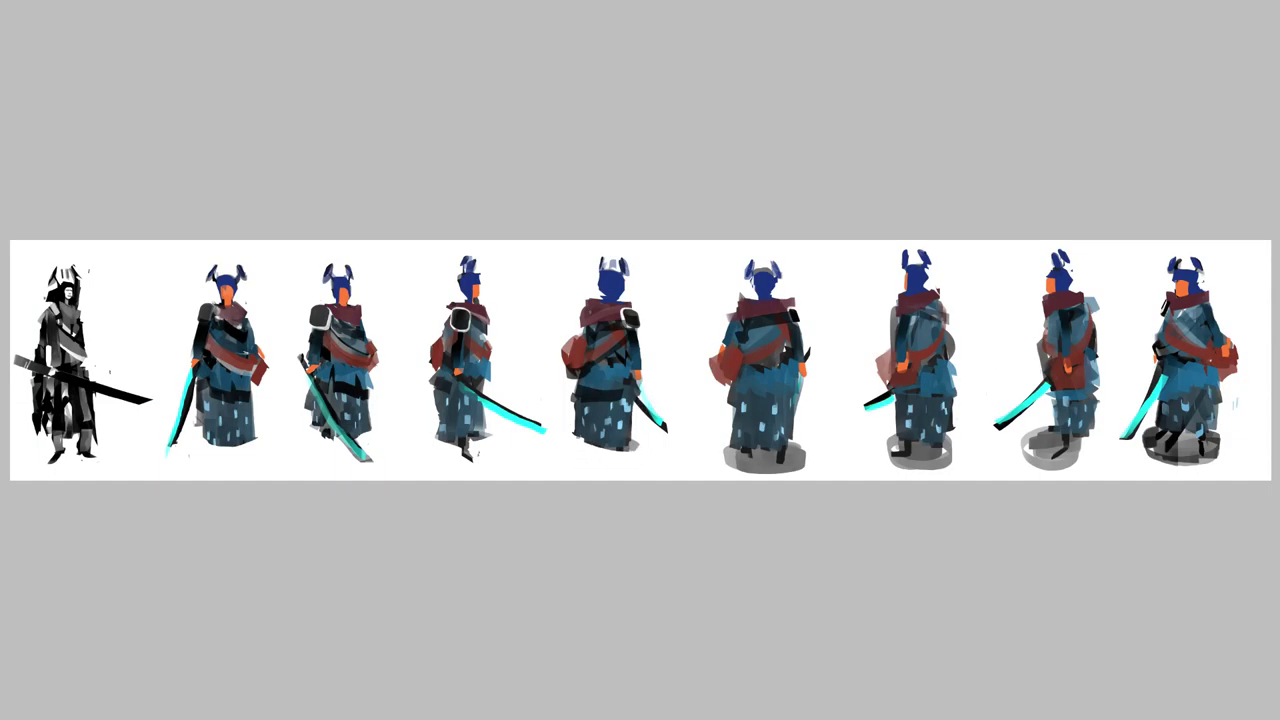
{"action": "left_click_drag", "start_coordinate": [440, 444], "coordinate": [488, 436]}
Remove the grey bases and feet under the sixth to ninth figures, leaving clean robe hems.
{"action": "mouse_move", "coordinate": [726, 456]}
{"action": "left_mouse_down"}
{"action": "mouse_move", "coordinate": [794, 448]}
{"action": "mouse_move", "coordinate": [728, 466]}
{"action": "mouse_move", "coordinate": [802, 472]}
{"action": "left_mouse_up"}
{"action": "mouse_move", "coordinate": [892, 464]}
{"action": "left_mouse_down"}
{"action": "mouse_move", "coordinate": [950, 462]}
{"action": "mouse_move", "coordinate": [892, 440]}
{"action": "mouse_move", "coordinate": [952, 448]}
{"action": "left_mouse_up"}
{"action": "mouse_move", "coordinate": [1026, 466]}
{"action": "left_mouse_down"}
{"action": "mouse_move", "coordinate": [1076, 458]}
{"action": "mouse_move", "coordinate": [1030, 446]}
{"action": "mouse_move", "coordinate": [1080, 440]}
{"action": "mouse_move", "coordinate": [1058, 428]}
{"action": "mouse_move", "coordinate": [1156, 426]}
{"action": "mouse_move", "coordinate": [1216, 446]}
{"action": "left_mouse_up"}
{"action": "mouse_move", "coordinate": [1218, 440]}
{"action": "left_mouse_down"}
{"action": "mouse_move", "coordinate": [1170, 455]}
{"action": "mouse_move", "coordinate": [1146, 442]}
{"action": "left_mouse_up"}
{"action": "mouse_move", "coordinate": [1174, 441]}
{"action": "left_mouse_down"}
{"action": "mouse_move", "coordinate": [1217, 437]}
{"action": "mouse_move", "coordinate": [1152, 436]}
{"action": "left_mouse_up"}
{"action": "left_click_drag", "start_coordinate": [1195, 453], "coordinate": [1212, 462]}
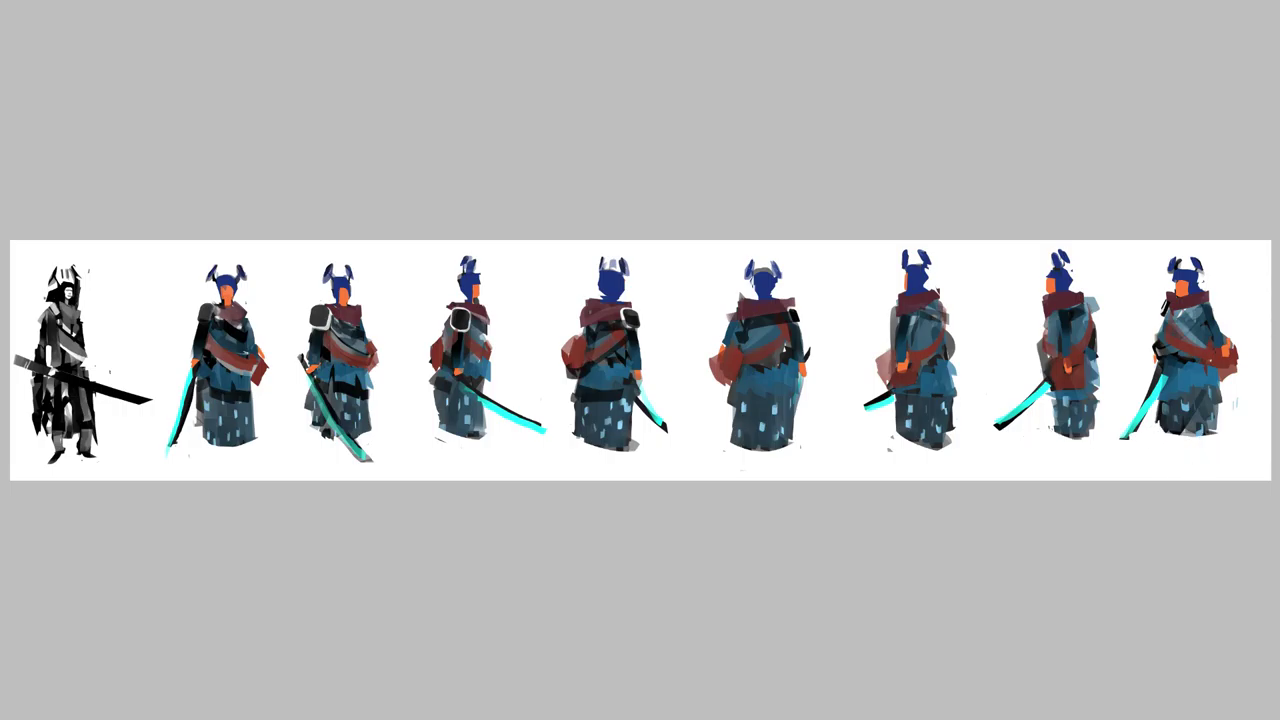
Paint pale translucent strokes along the sword blades of the second to fifth and seventh to ninth figures.
{"action": "left_click_drag", "start_coordinate": [185, 391], "coordinate": [173, 442]}
{"action": "left_click_drag", "start_coordinate": [366, 456], "coordinate": [312, 378]}
{"action": "left_click_drag", "start_coordinate": [460, 373], "coordinate": [542, 427]}
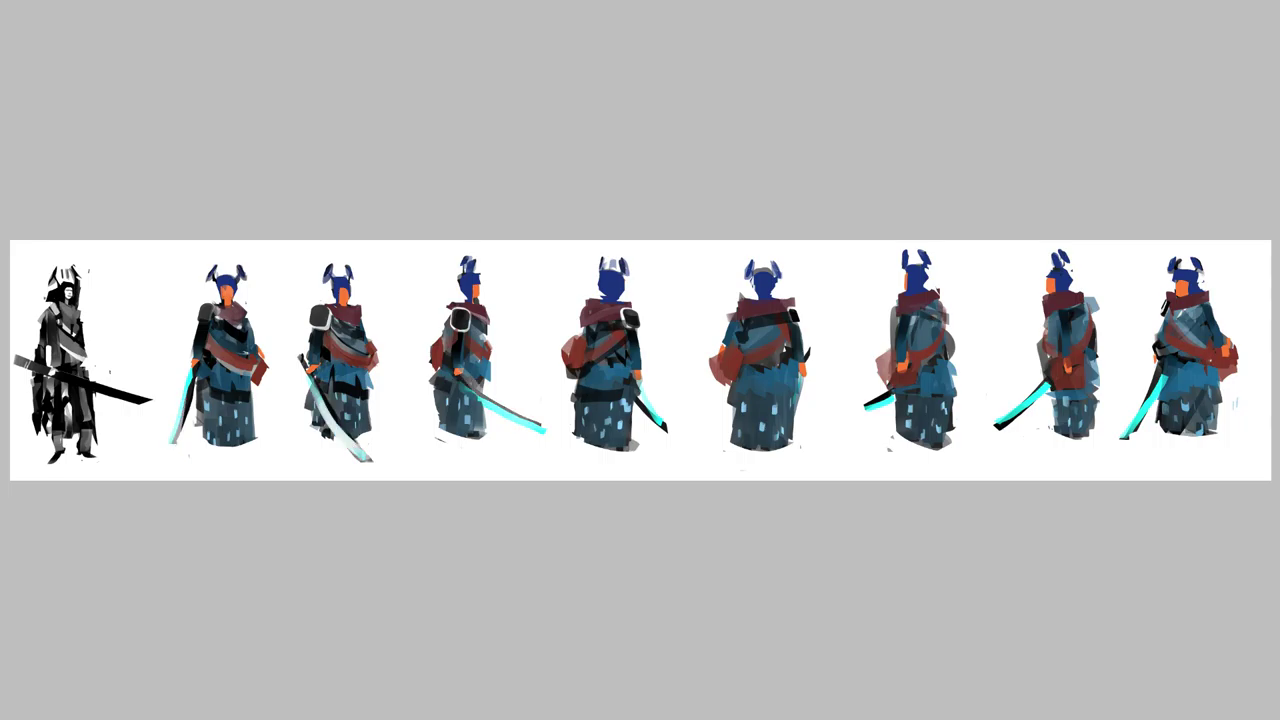
{"action": "left_click_drag", "start_coordinate": [645, 398], "coordinate": [666, 430]}
{"action": "left_click_drag", "start_coordinate": [890, 394], "coordinate": [866, 408]}
{"action": "left_click_drag", "start_coordinate": [1042, 384], "coordinate": [998, 427]}
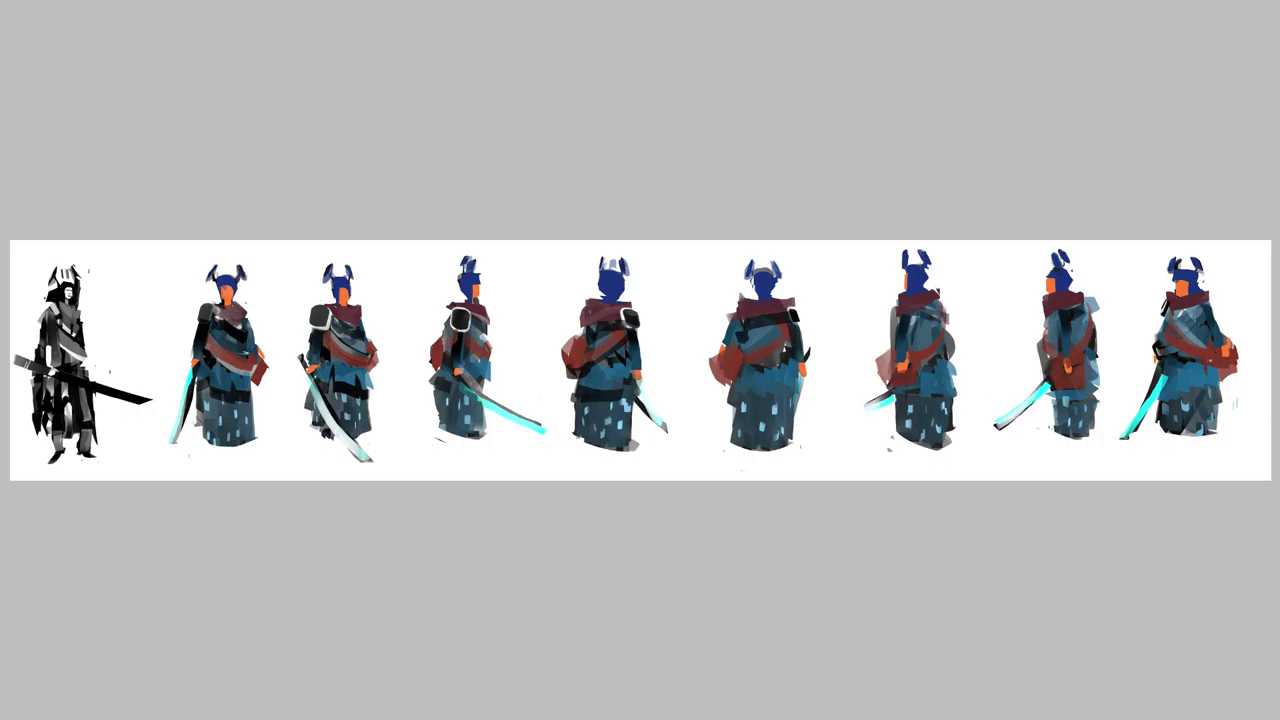
{"action": "left_click_drag", "start_coordinate": [1158, 376], "coordinate": [1135, 431]}
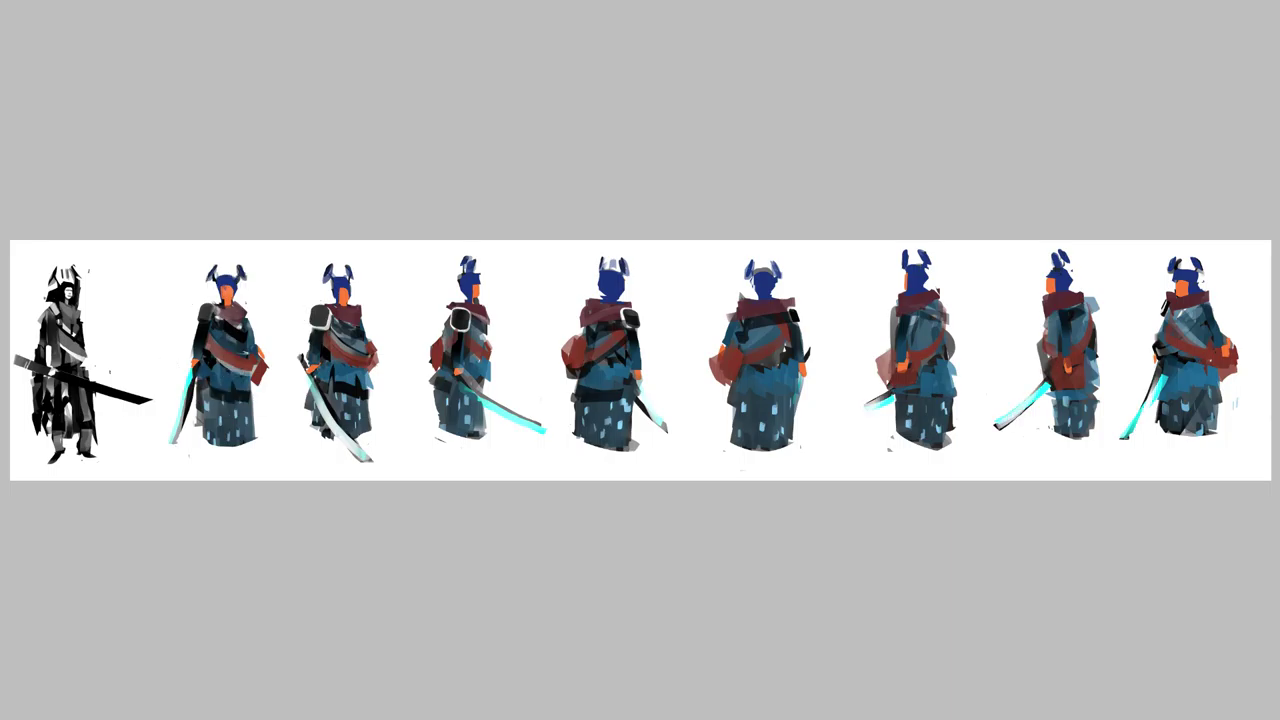